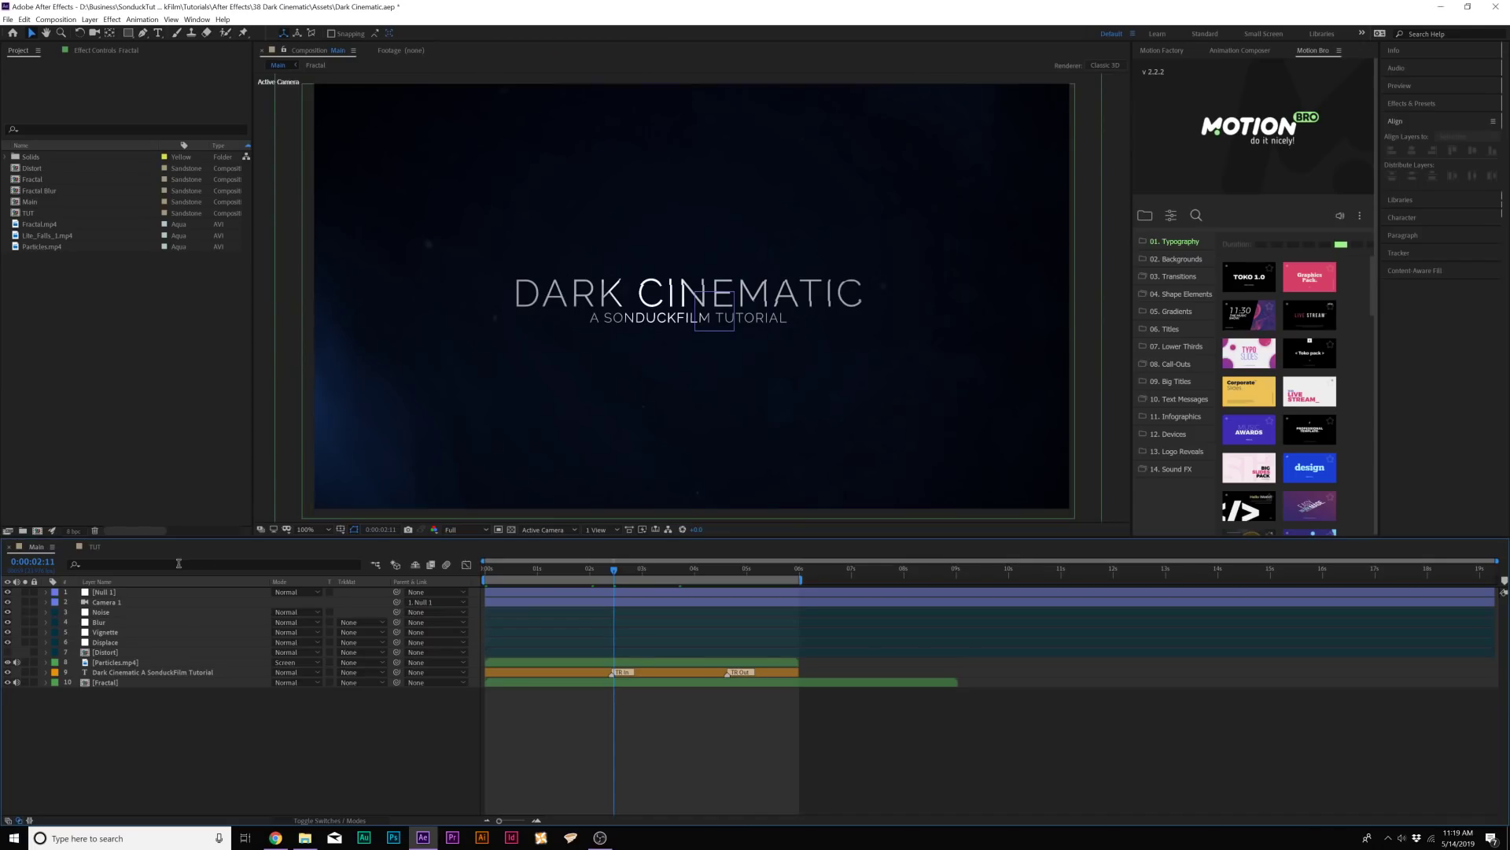
Step: In the TUT comp, add an Opacity animator to the title text with Opacity at 0%
{"action": "left_click", "coordinate": [95, 549]}
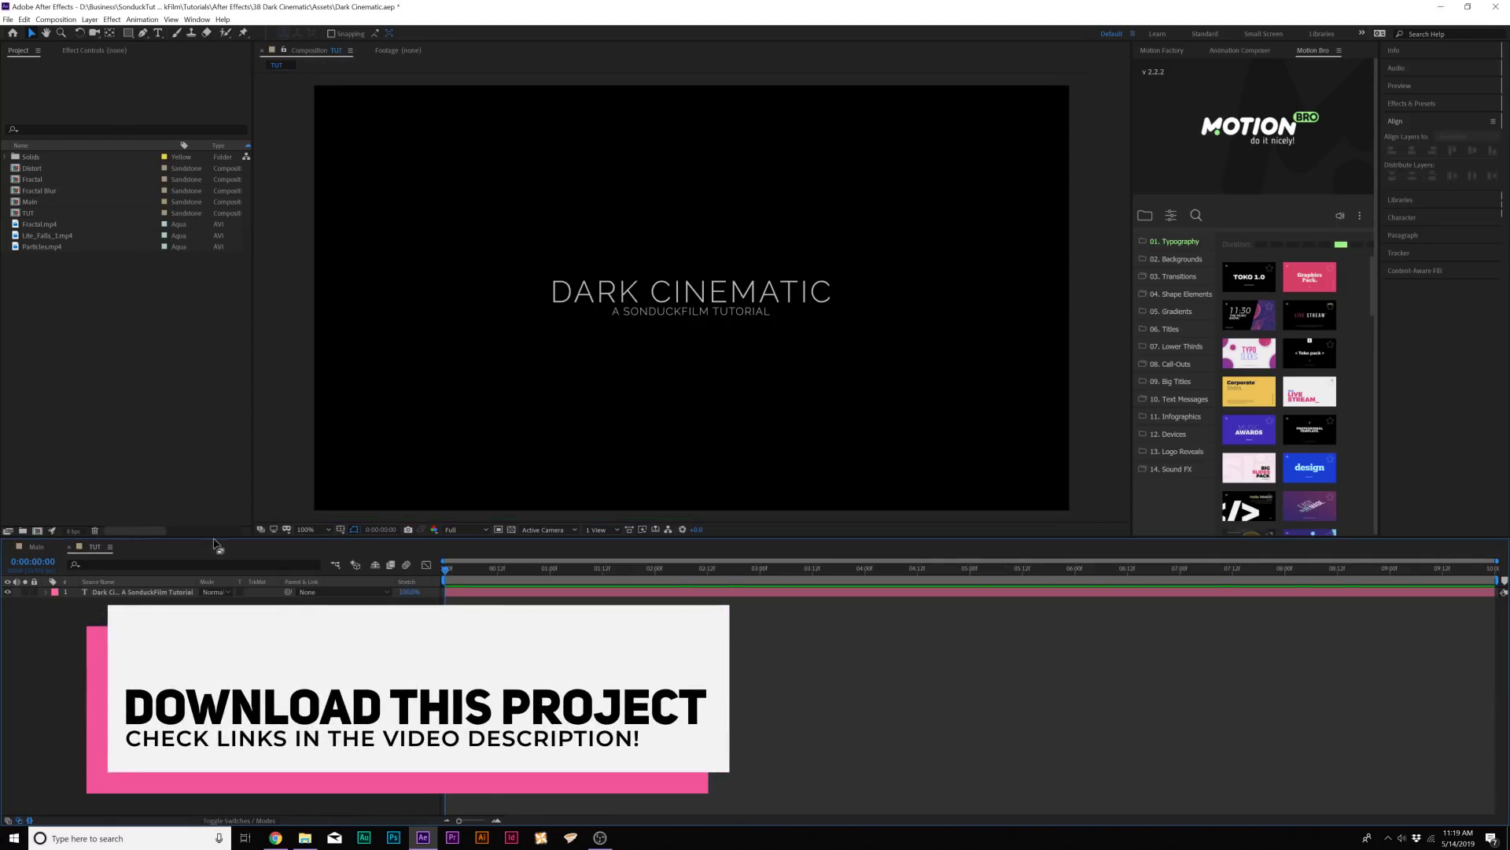
{"action": "left_click", "coordinate": [659, 313]}
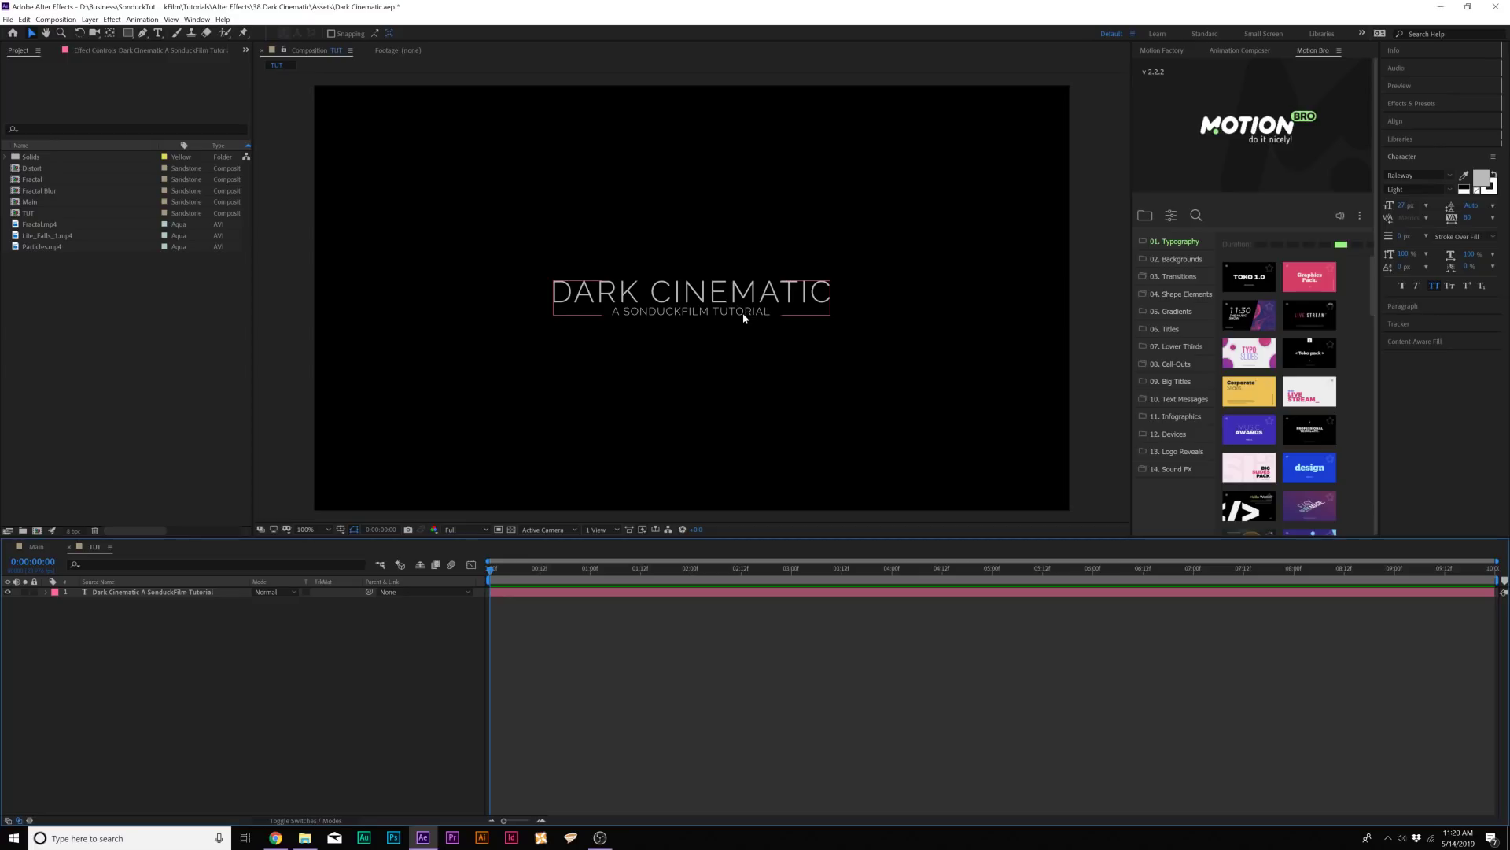
{"action": "left_click", "coordinate": [94, 582]}
{"action": "left_click", "coordinate": [88, 592]}
{"action": "left_click", "coordinate": [45, 592]}
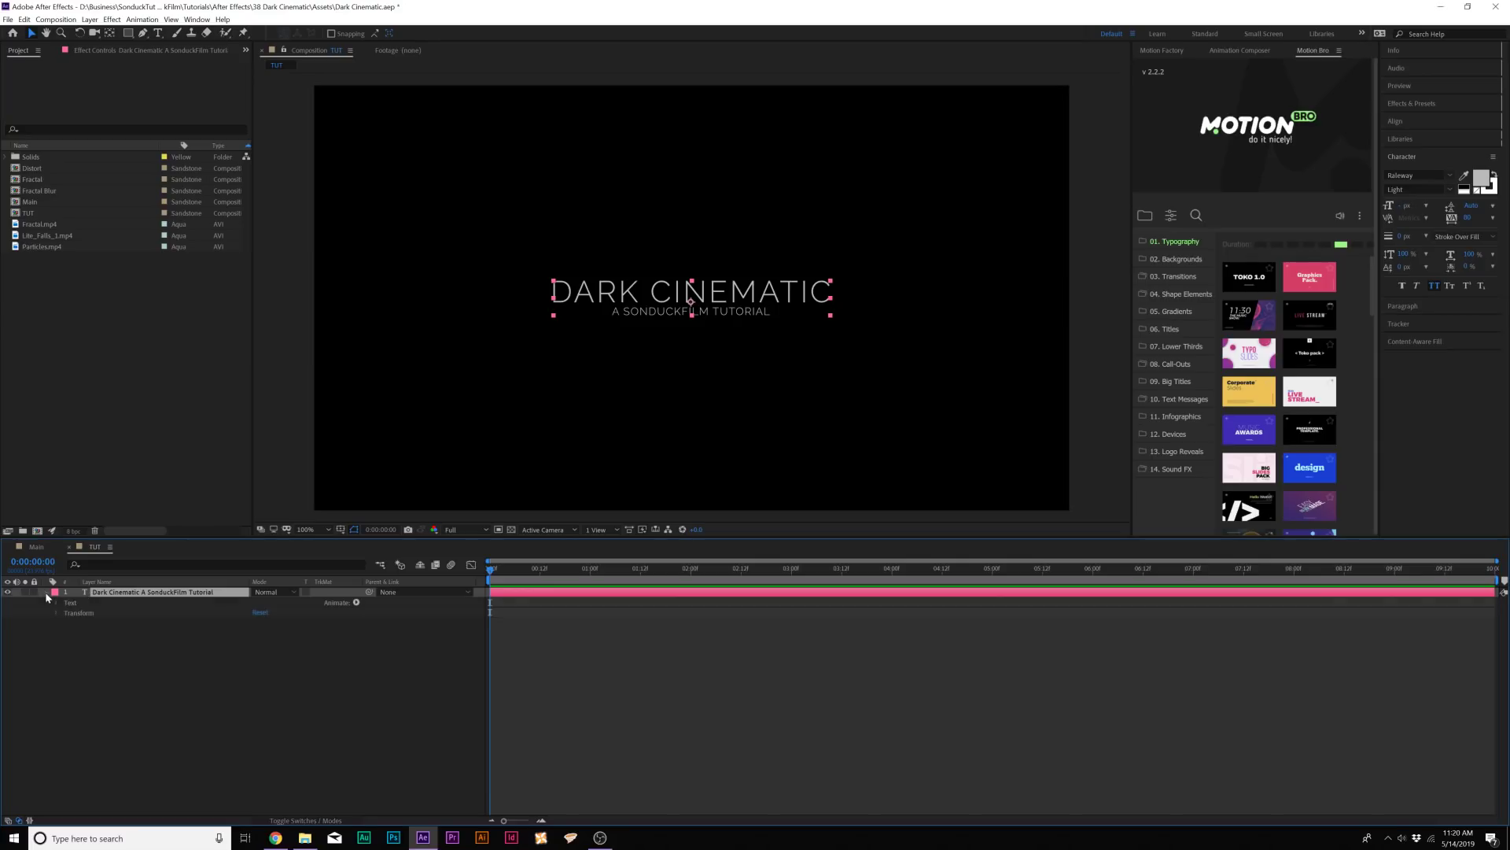
{"action": "left_click", "coordinate": [355, 603]}
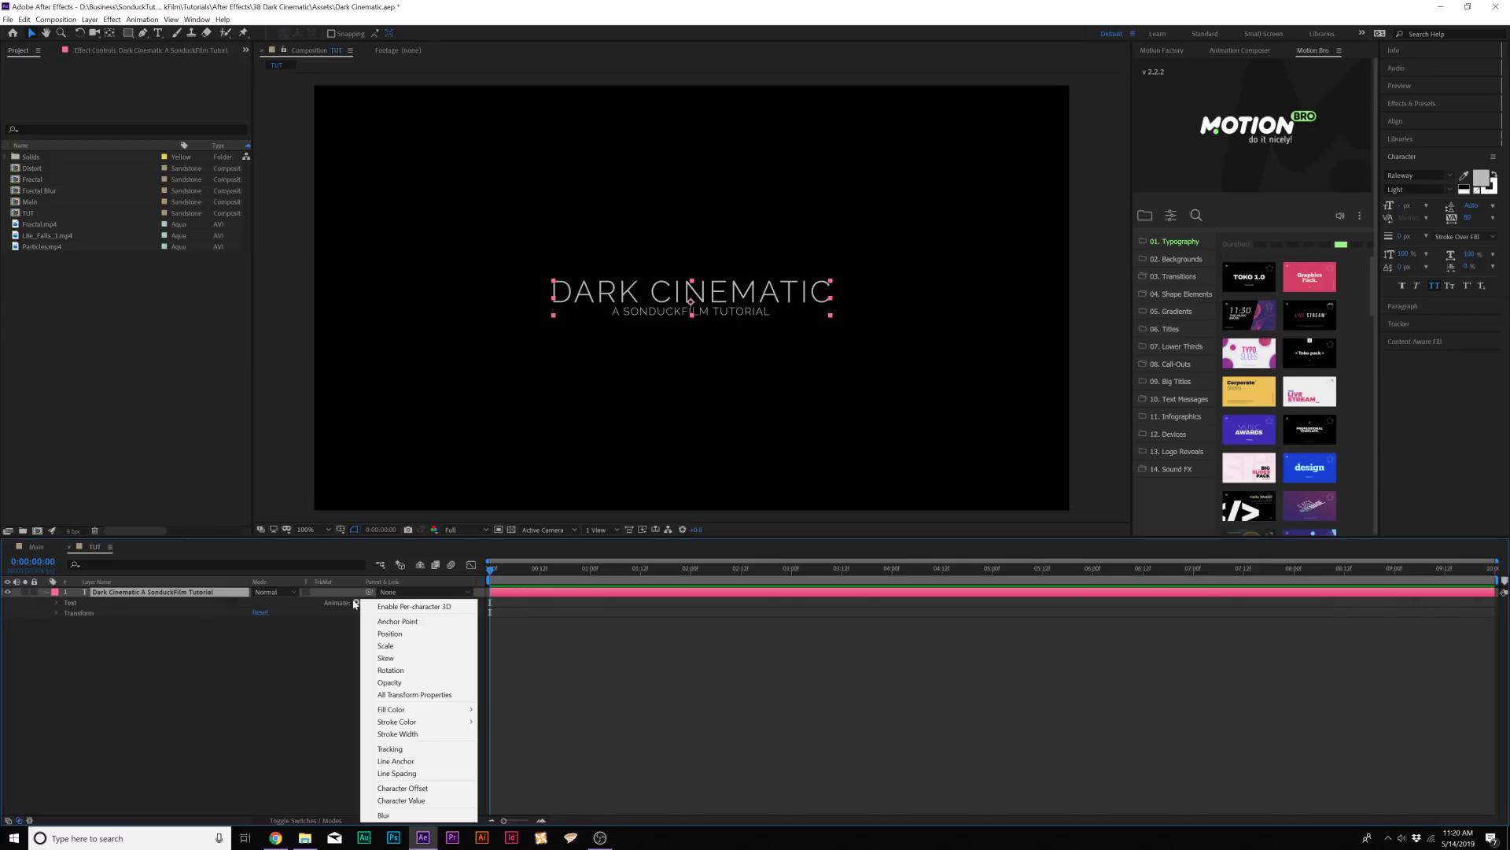
{"action": "left_click", "coordinate": [390, 682]}
{"action": "left_click_drag", "start_coordinate": [258, 662], "coordinate": [98, 667]}
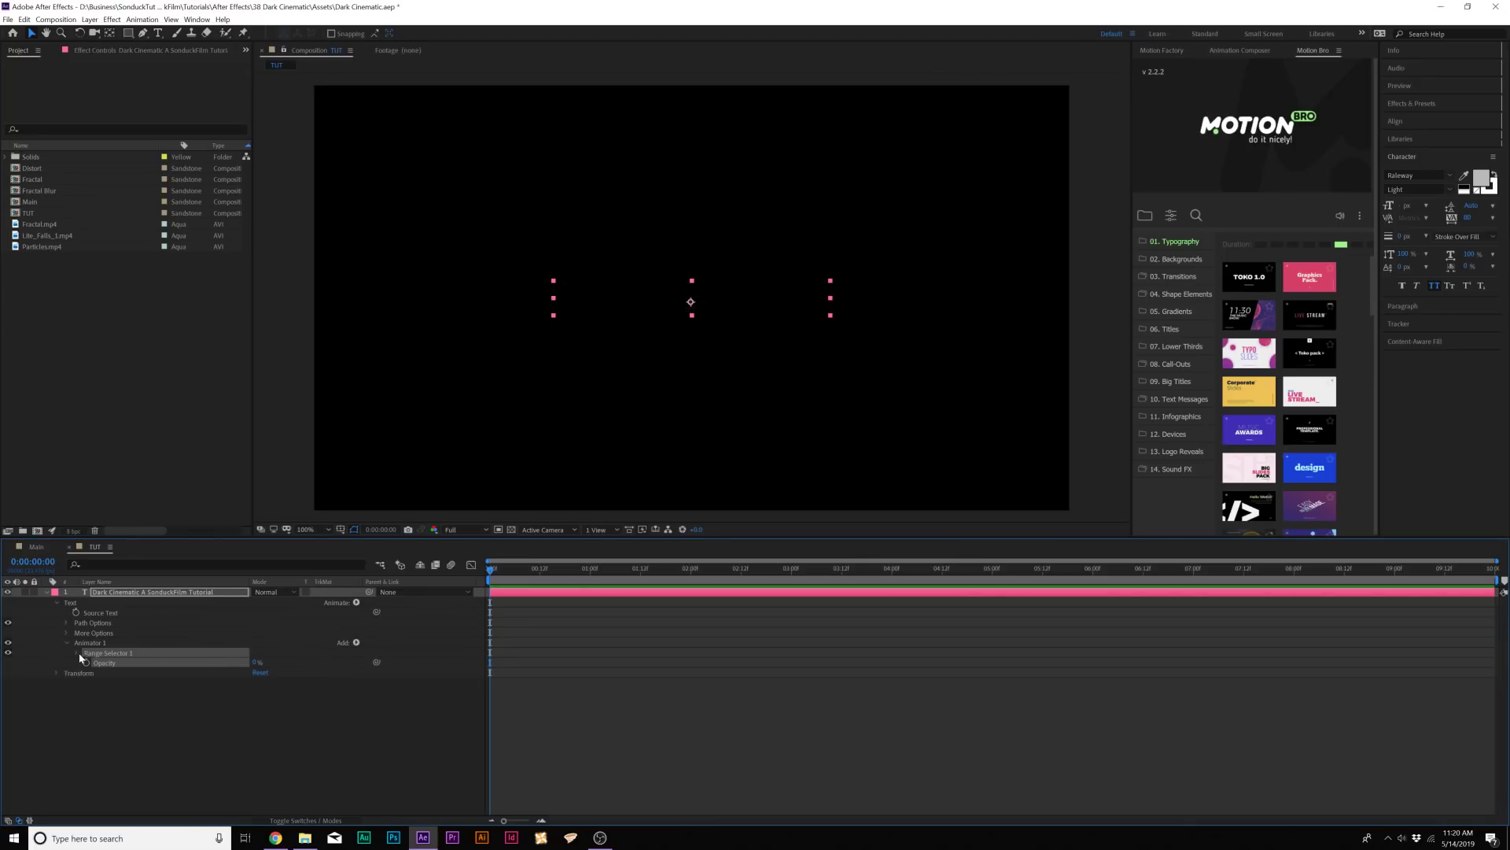
Step: Keyframe Range Selector Start from 0% at 0:00 to 100% at 2:00, then preview
{"action": "left_click", "coordinate": [77, 653]}
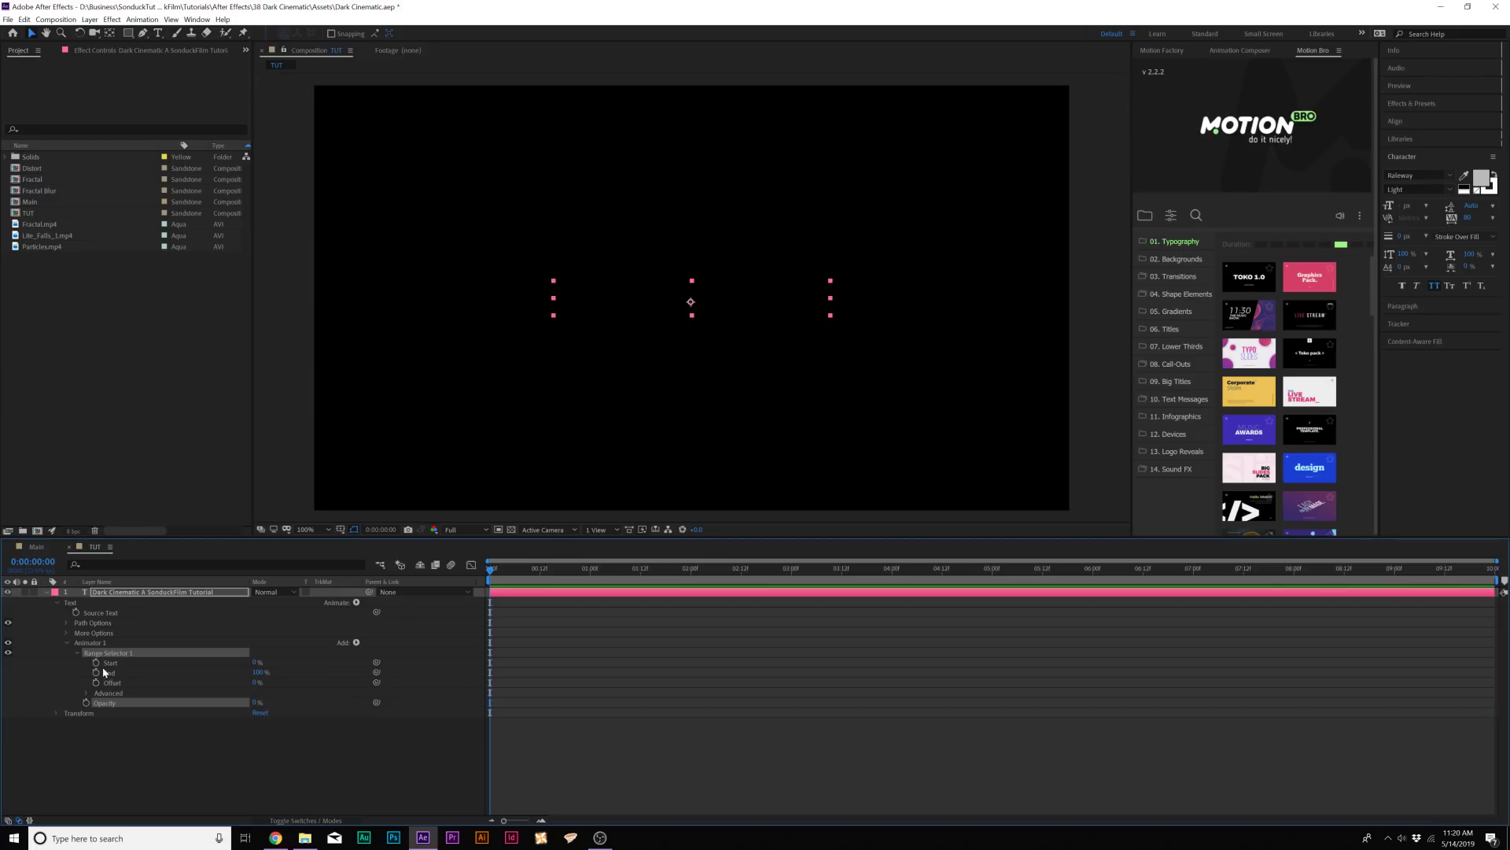
{"action": "left_click", "coordinate": [96, 663]}
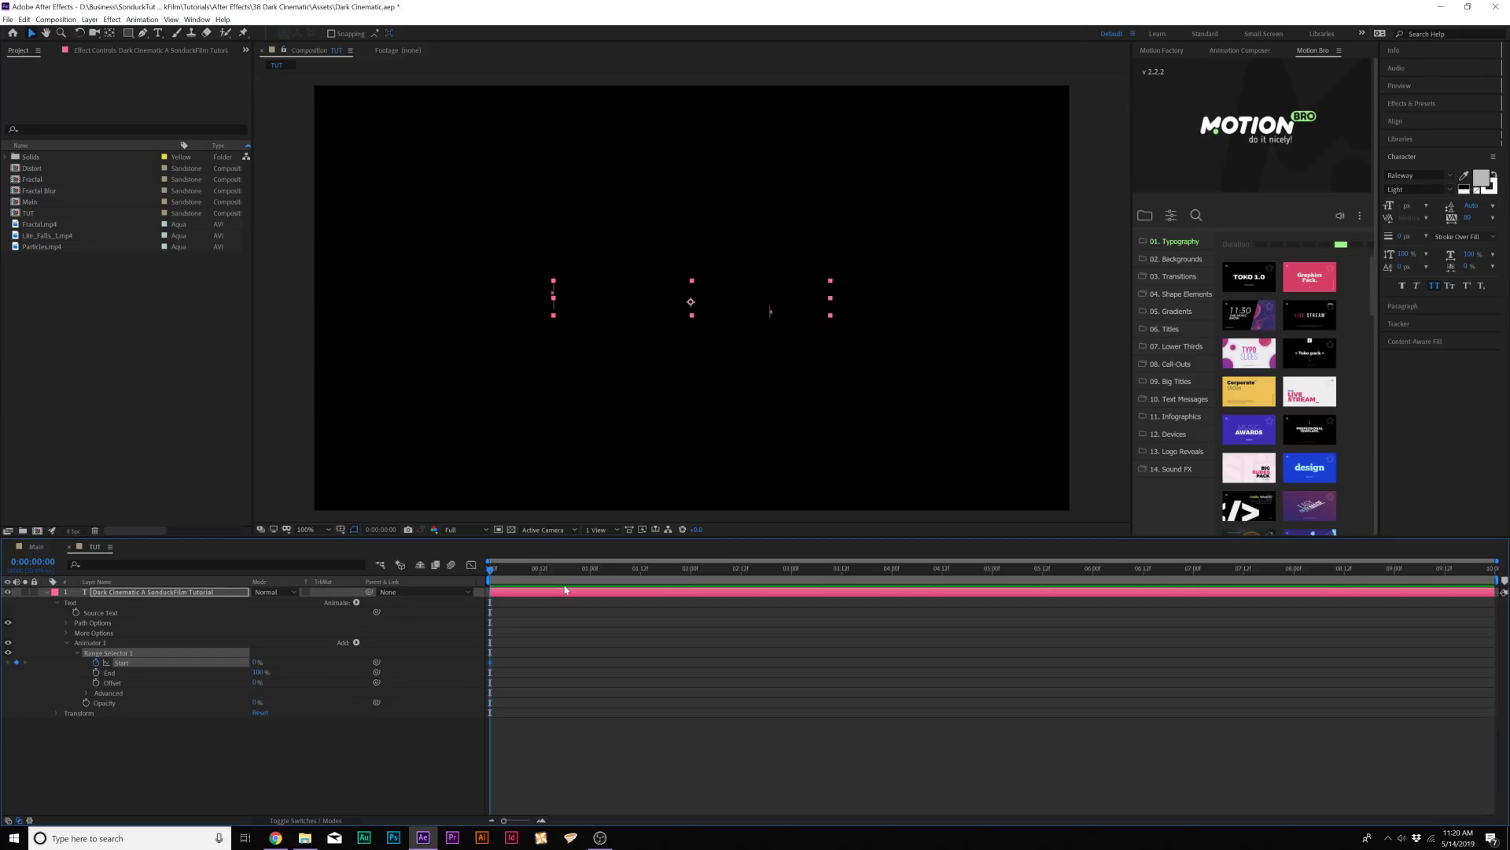
{"action": "left_click_drag", "start_coordinate": [577, 575], "coordinate": [692, 579]}
{"action": "left_click_drag", "start_coordinate": [256, 663], "coordinate": [326, 668]}
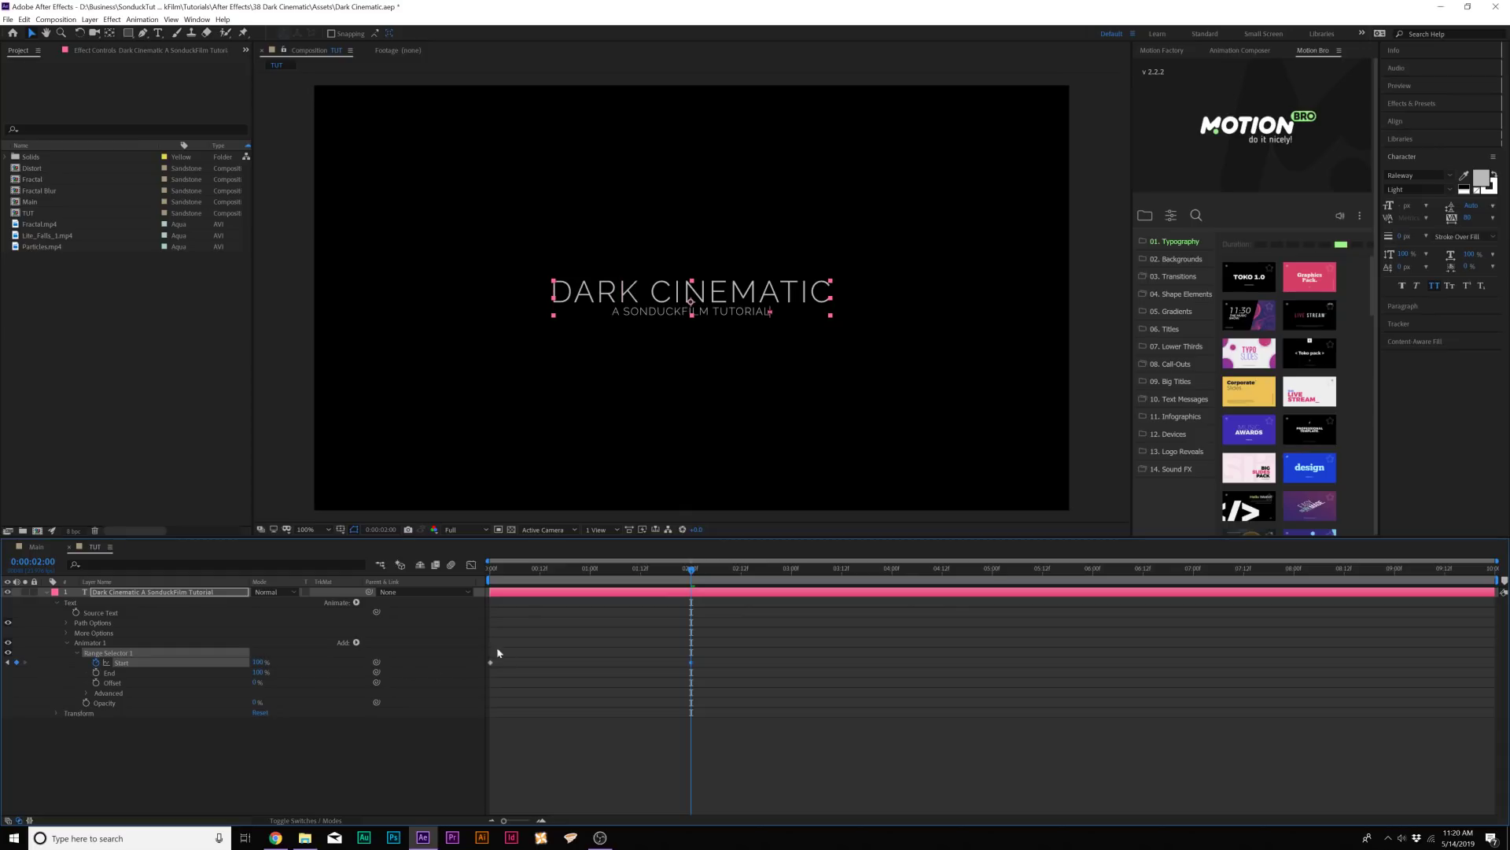
{"action": "left_click", "coordinate": [497, 652]}
{"action": "key", "text": "space"}
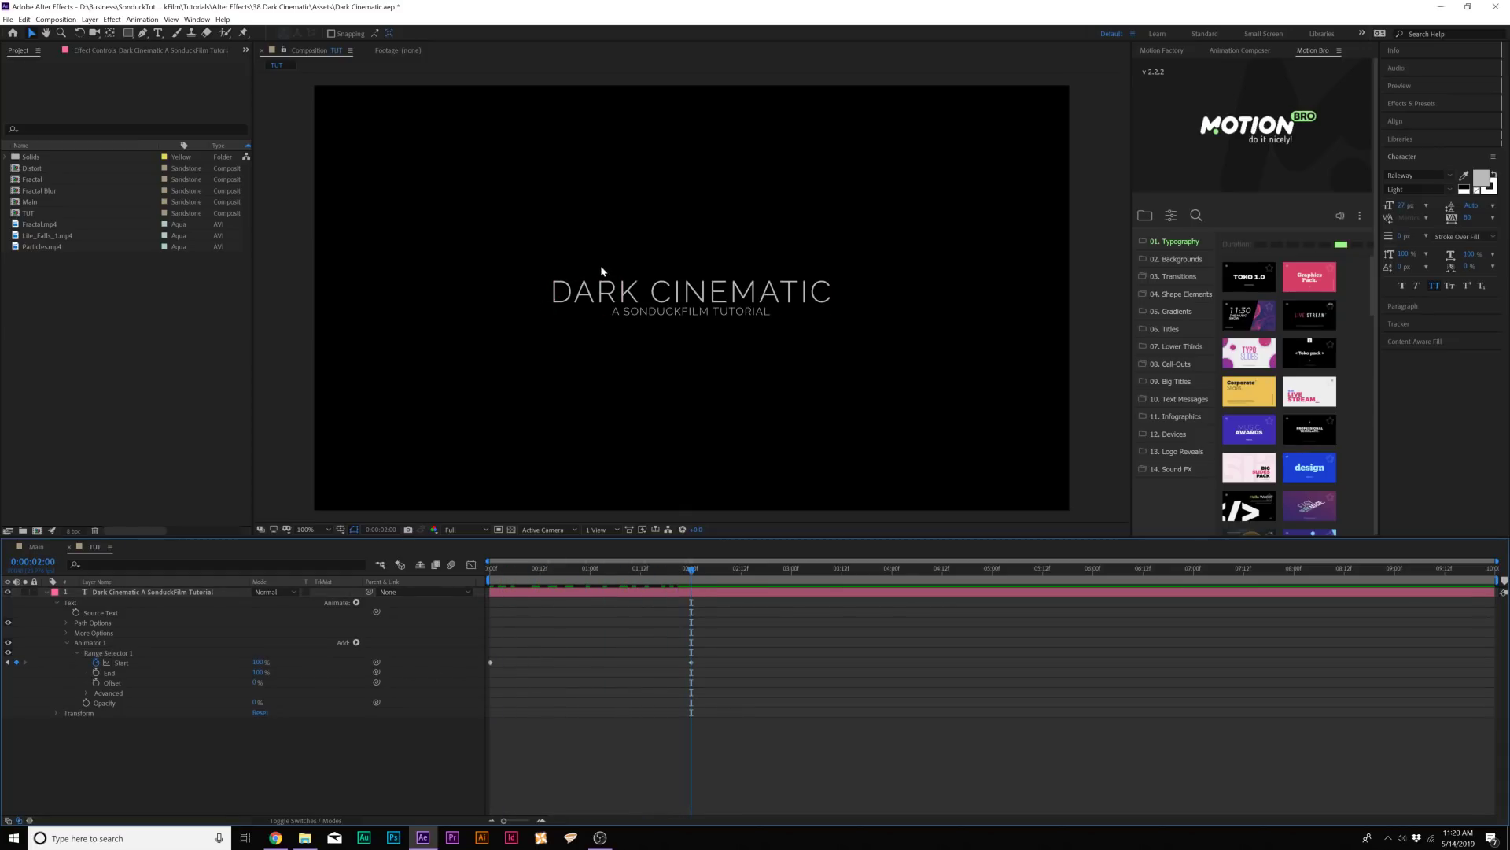
Step: Turn on Randomize Order in the title's Range Selector Advanced options
{"action": "left_click", "coordinate": [242, 643]}
{"action": "left_click", "coordinate": [88, 693]}
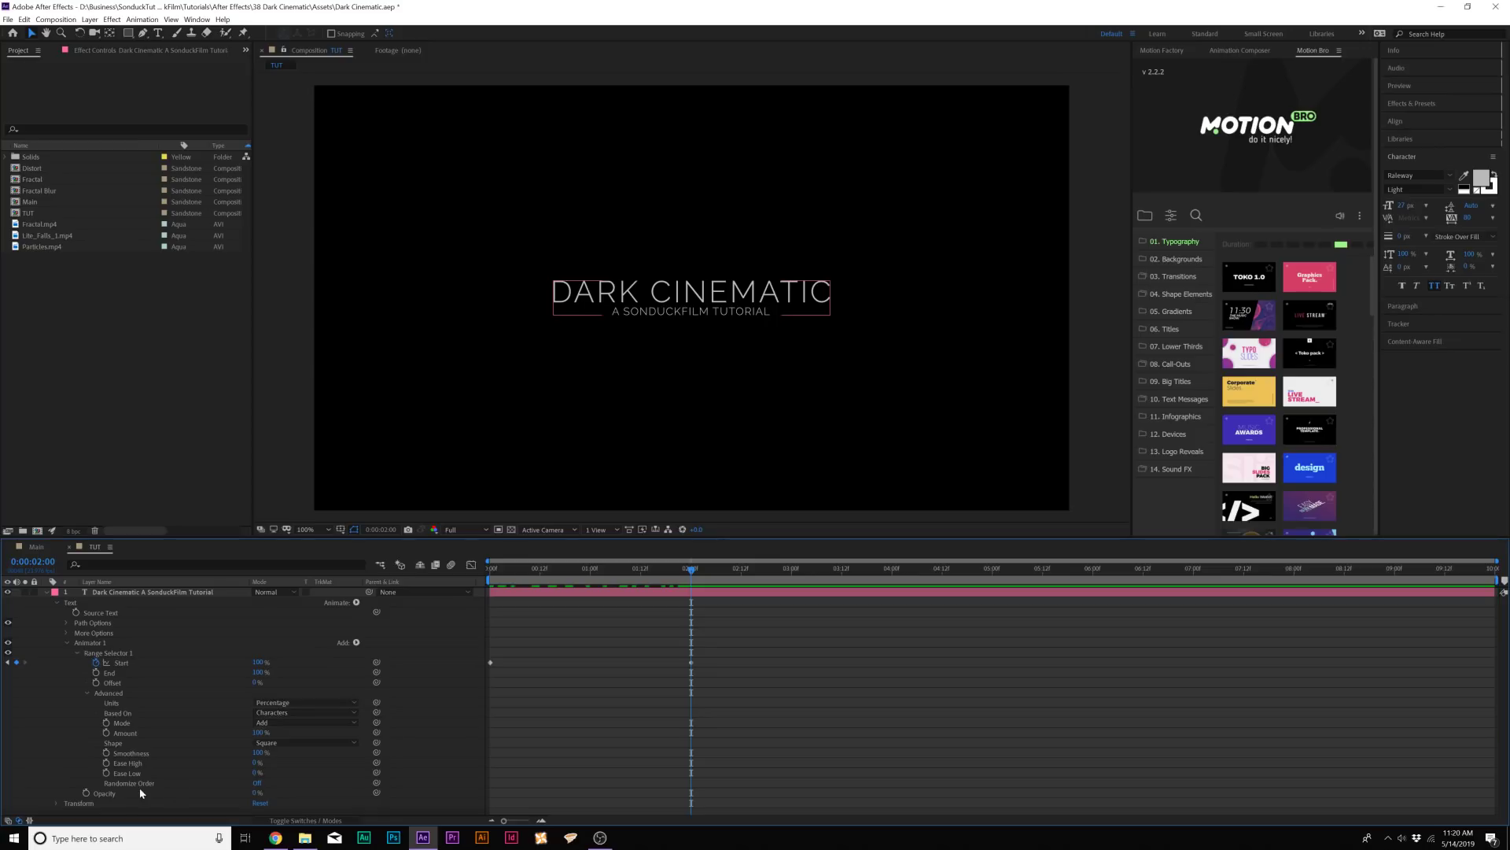
{"action": "left_click", "coordinate": [258, 783]}
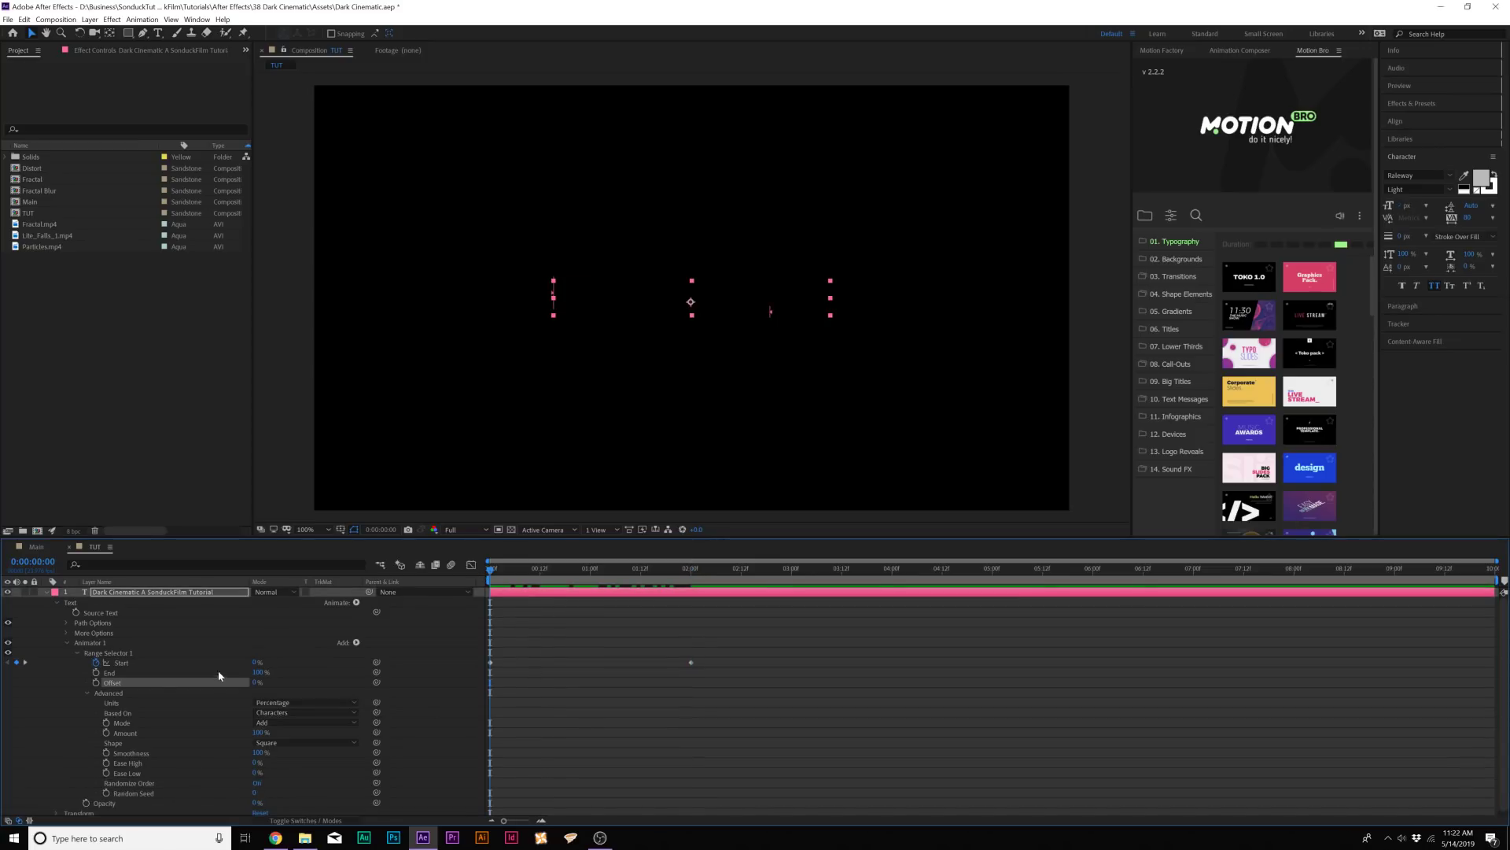
Step: Keyframe End at 69% (0:16), 85% (1:00), 69% (1:12), 84% (1:22) and 100% (2:00)
{"action": "left_click", "coordinate": [110, 674]}
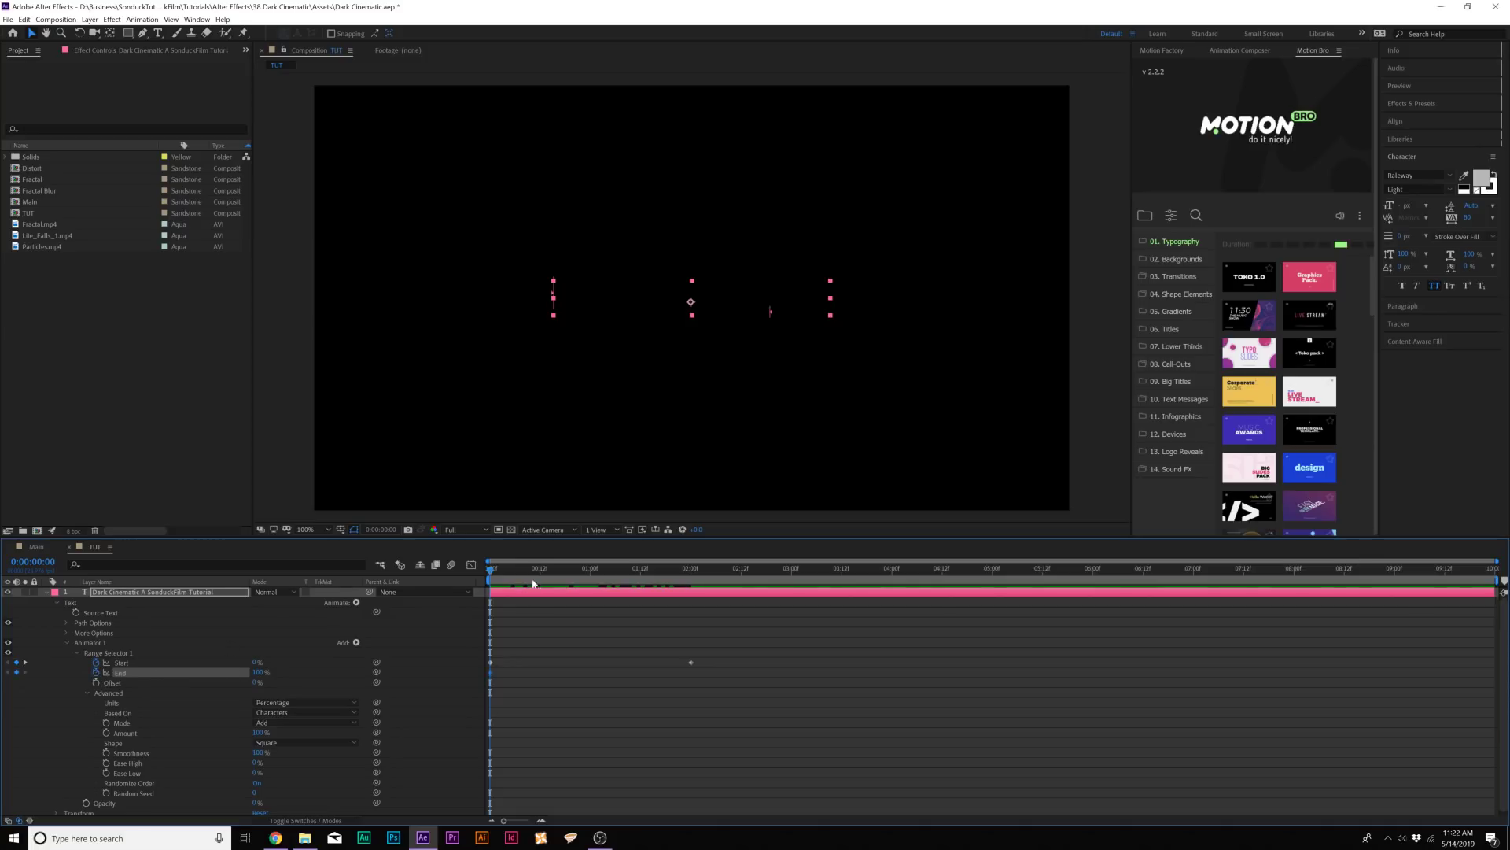
{"action": "mouse_move", "coordinate": [532, 584]}
{"action": "left_mouse_down"}
{"action": "mouse_move", "coordinate": [519, 583]}
{"action": "mouse_move", "coordinate": [557, 584]}
{"action": "left_mouse_up"}
{"action": "left_click_drag", "start_coordinate": [260, 673], "coordinate": [241, 672]}
{"action": "left_click", "coordinate": [590, 570]}
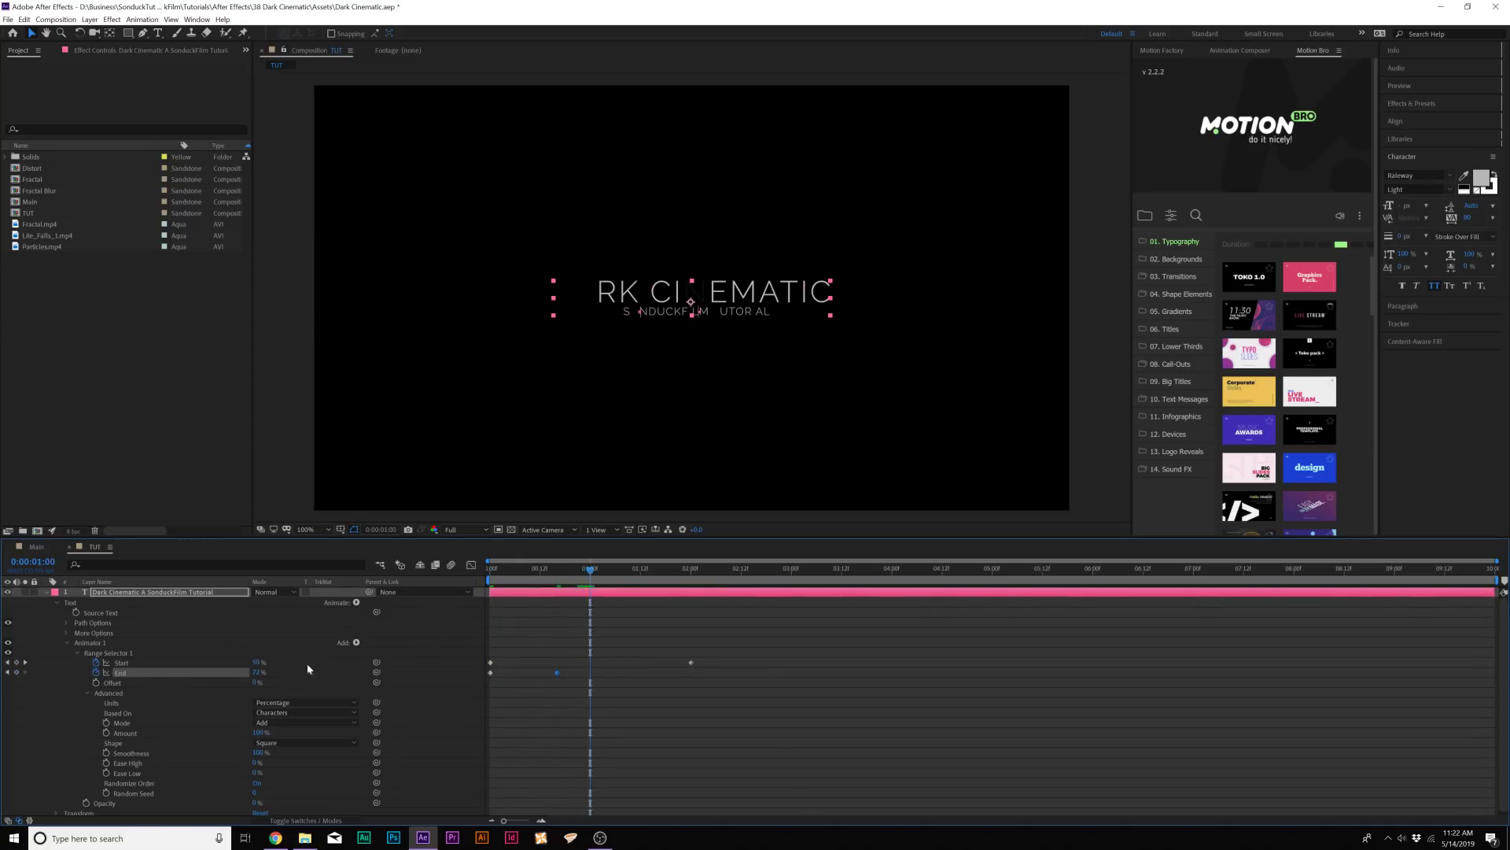
{"action": "left_click_drag", "start_coordinate": [256, 671], "coordinate": [271, 672]}
{"action": "left_click", "coordinate": [645, 570]}
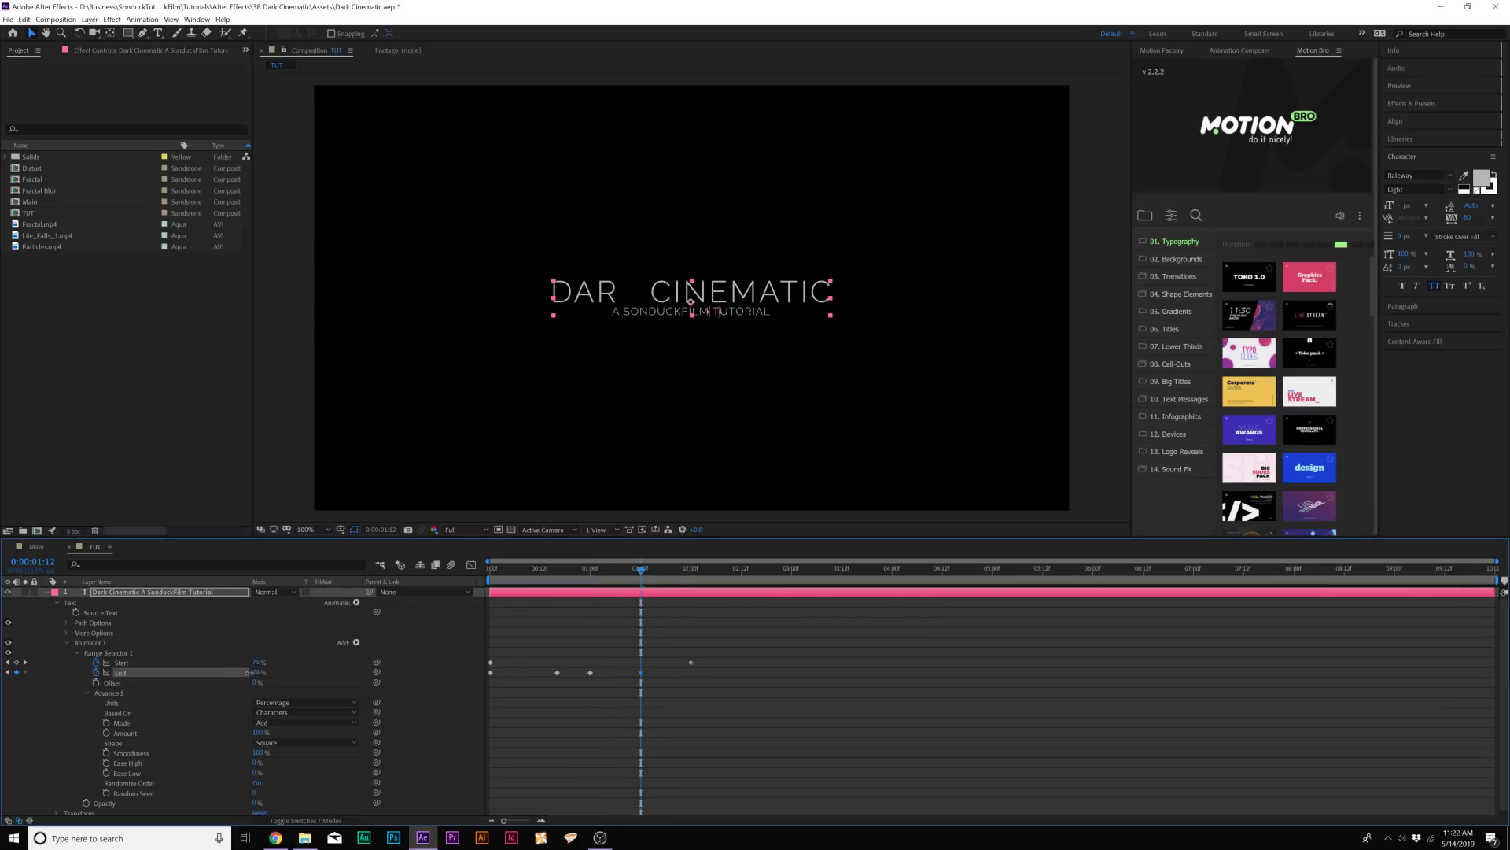
{"action": "left_click_drag", "start_coordinate": [250, 673], "coordinate": [250, 677]}
{"action": "left_click_drag", "start_coordinate": [642, 574], "coordinate": [682, 573]}
{"action": "left_click_drag", "start_coordinate": [254, 671], "coordinate": [266, 677]}
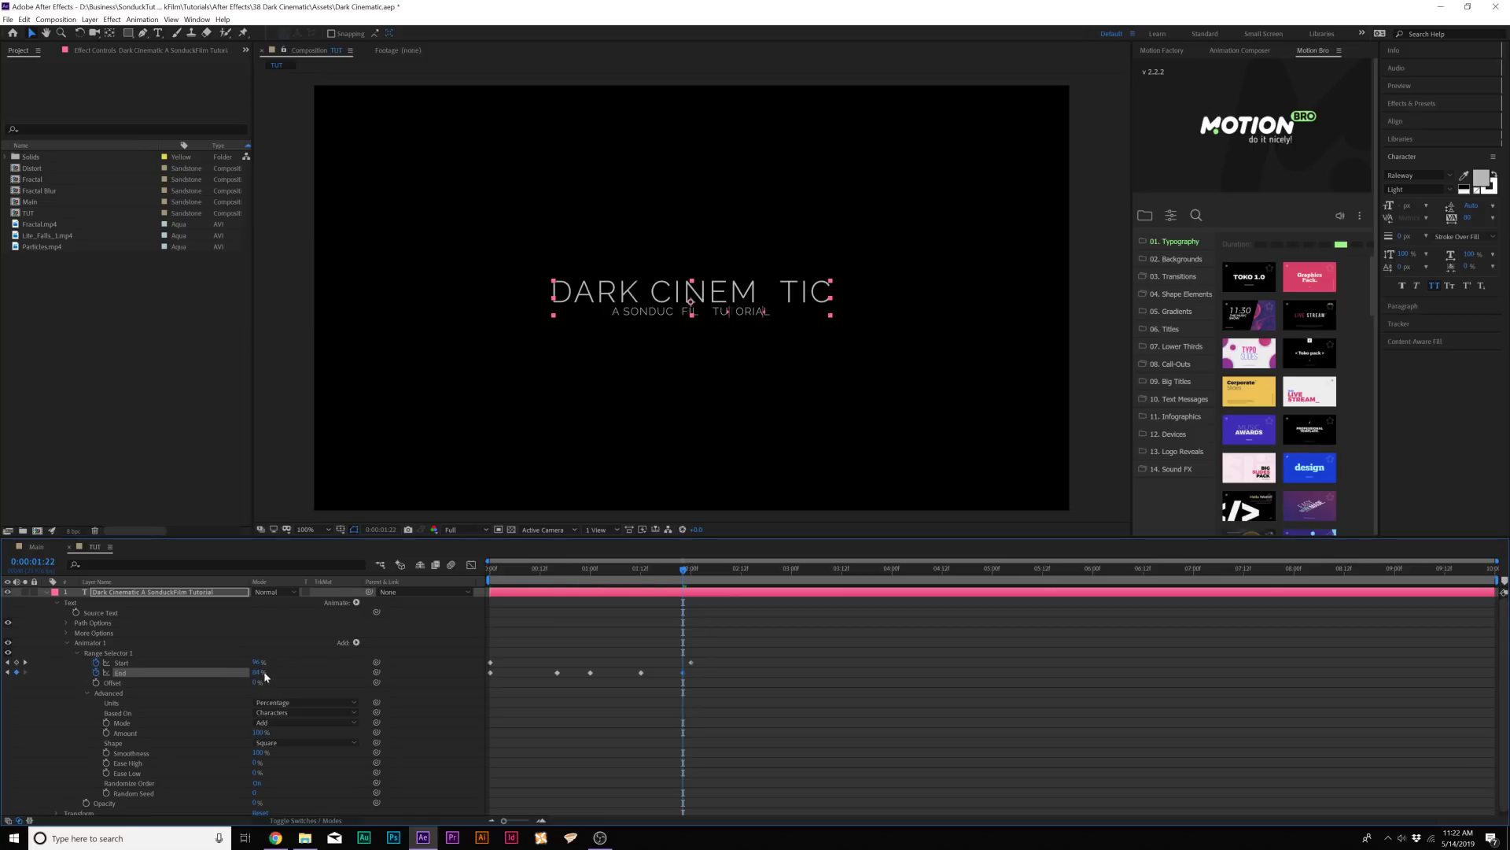
{"action": "left_click_drag", "start_coordinate": [686, 575], "coordinate": [690, 575]}
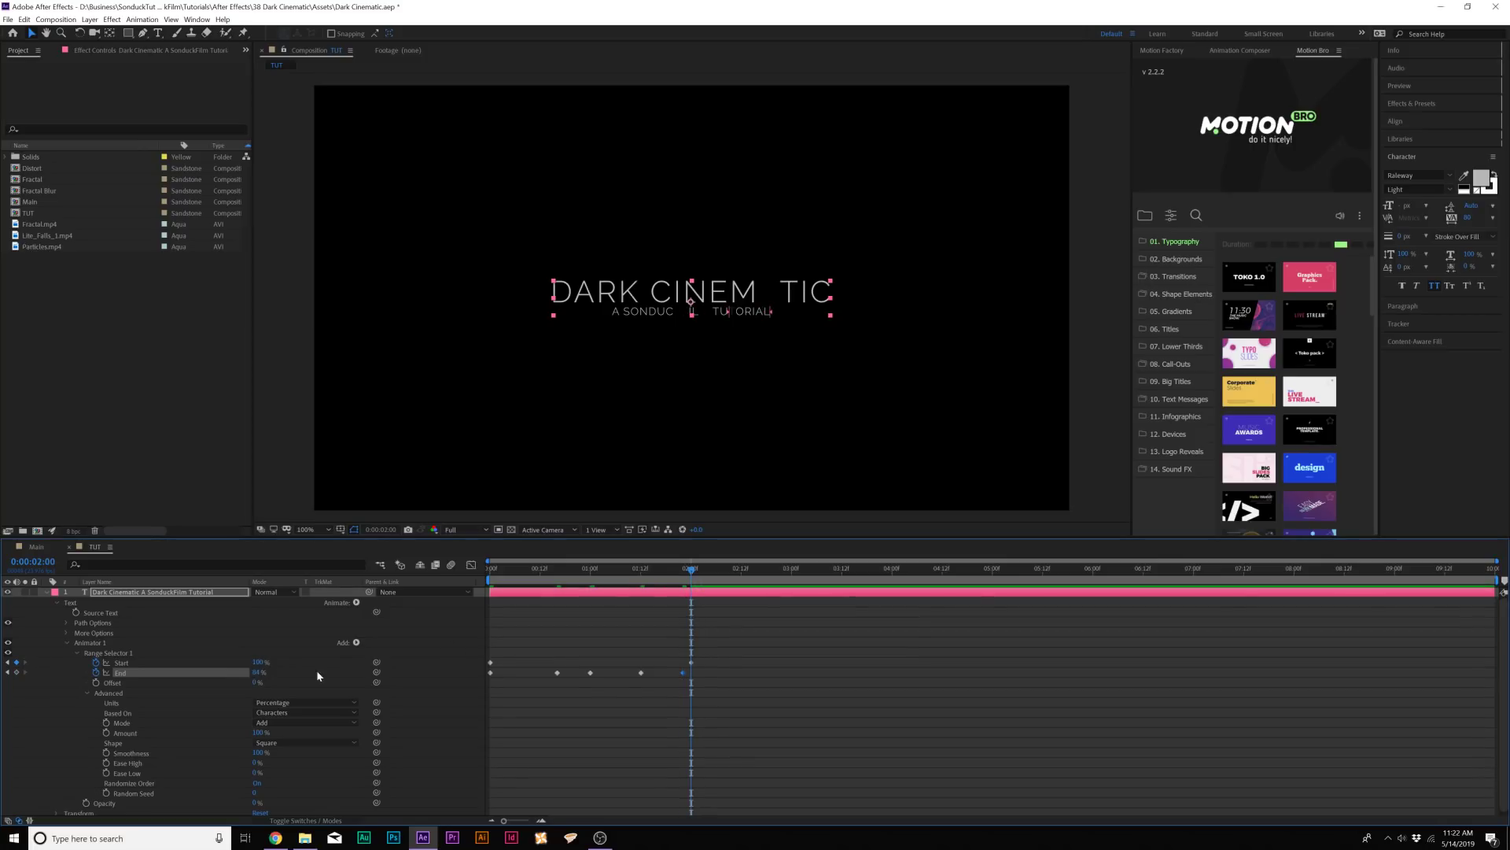
{"action": "left_click_drag", "start_coordinate": [257, 675], "coordinate": [285, 675]}
Step: Return to the start, show only keyframed properties with U, and preview the flickering reveal
{"action": "left_click_drag", "start_coordinate": [667, 577], "coordinate": [490, 576]}
{"action": "key", "text": "u"}
{"action": "key", "text": "space"}
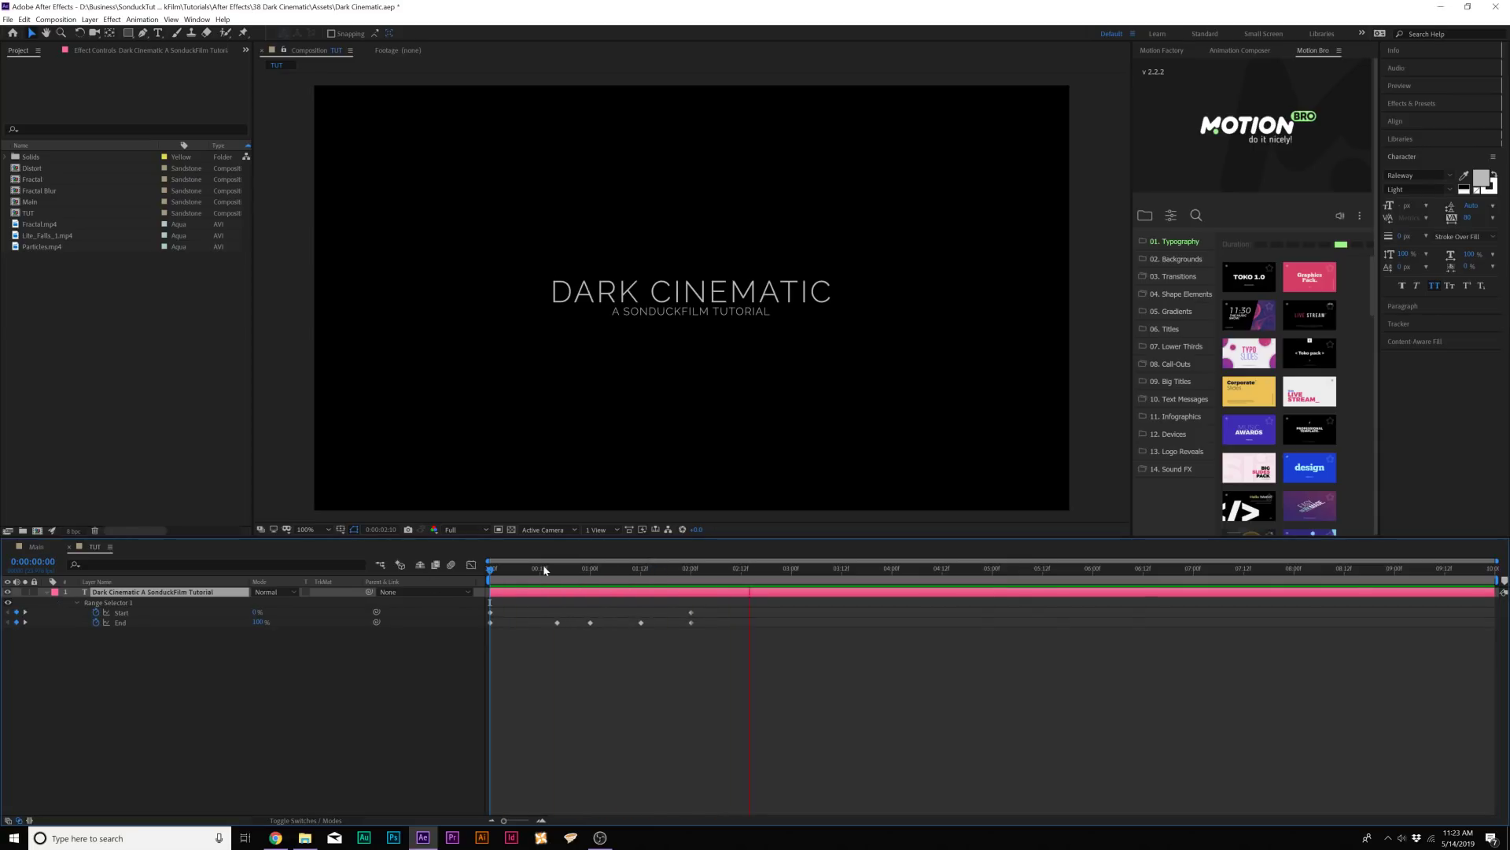
{"action": "key", "text": "space"}
Step: Apply CC Light Sweep to the title and move its Center down onto the text
{"action": "left_click_drag", "start_coordinate": [689, 575], "coordinate": [695, 575]}
{"action": "left_click", "coordinate": [112, 20]}
{"action": "mouse_move", "coordinate": [147, 182]}
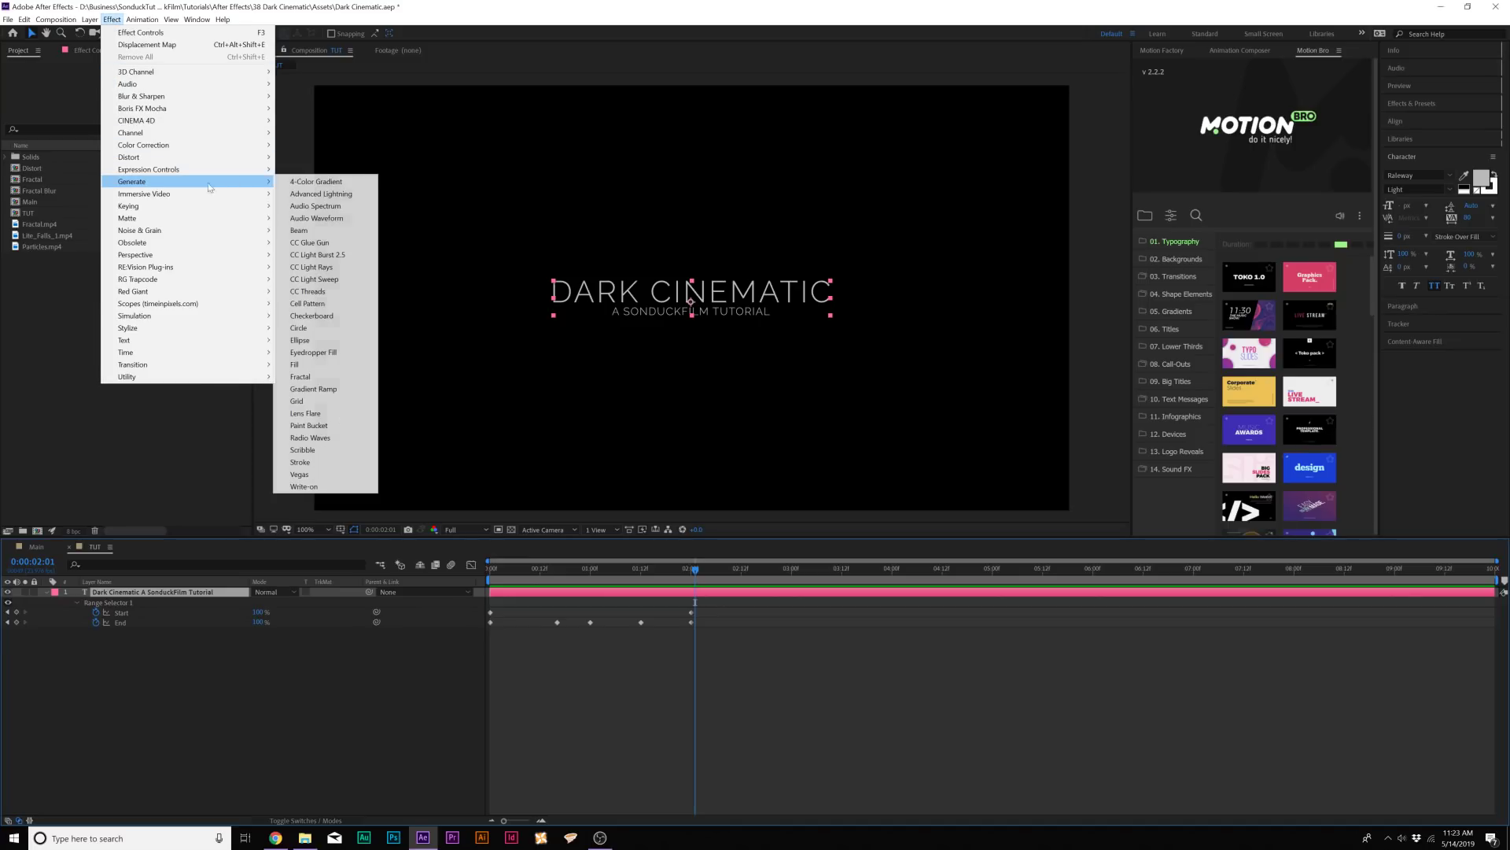
{"action": "left_click", "coordinate": [333, 280]}
{"action": "key", "text": "period"}
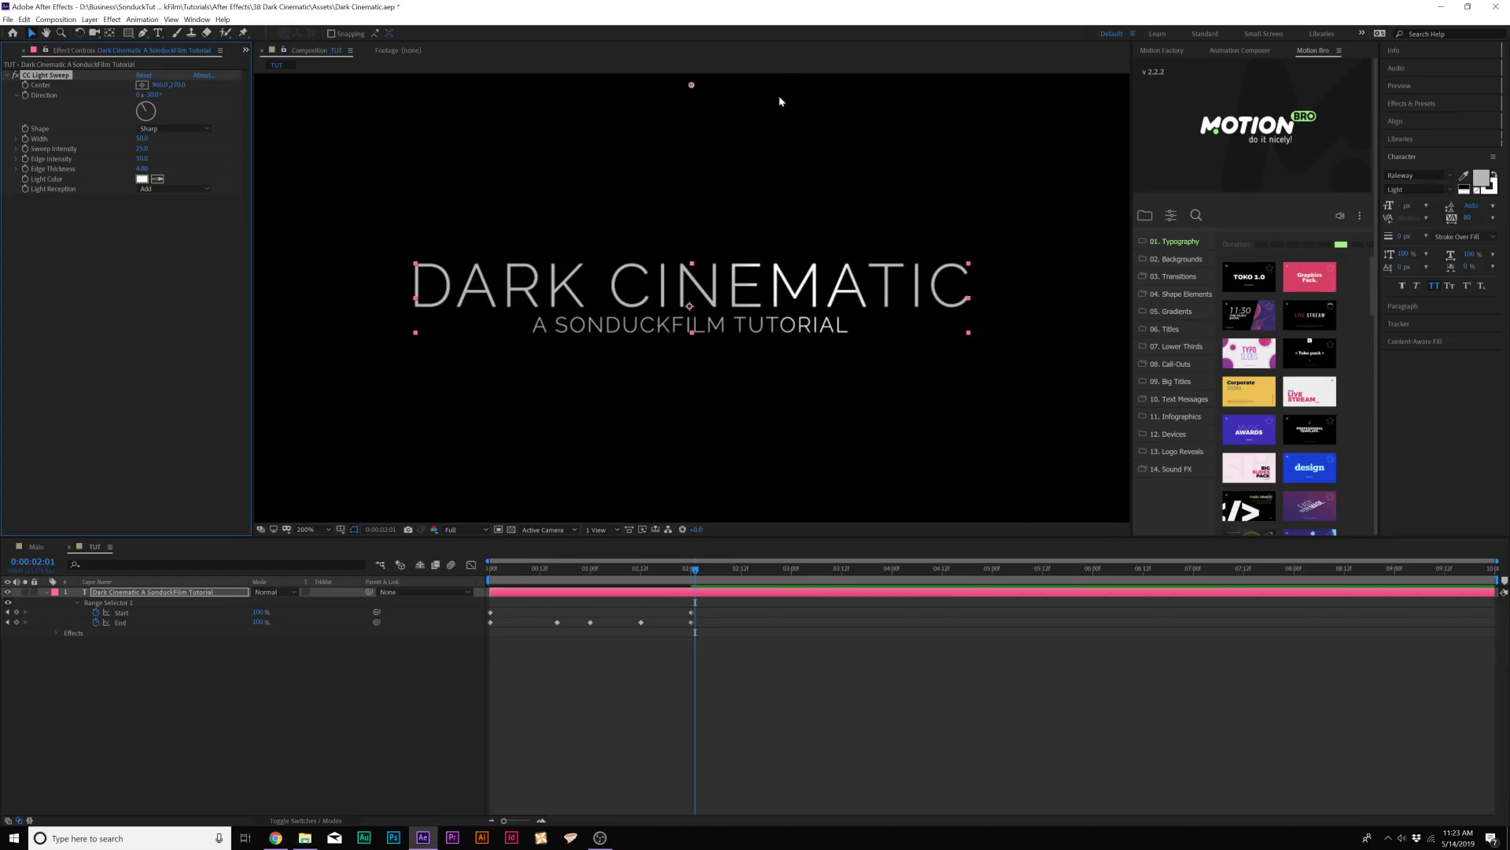
{"action": "left_click_drag", "start_coordinate": [692, 87], "coordinate": [642, 290]}
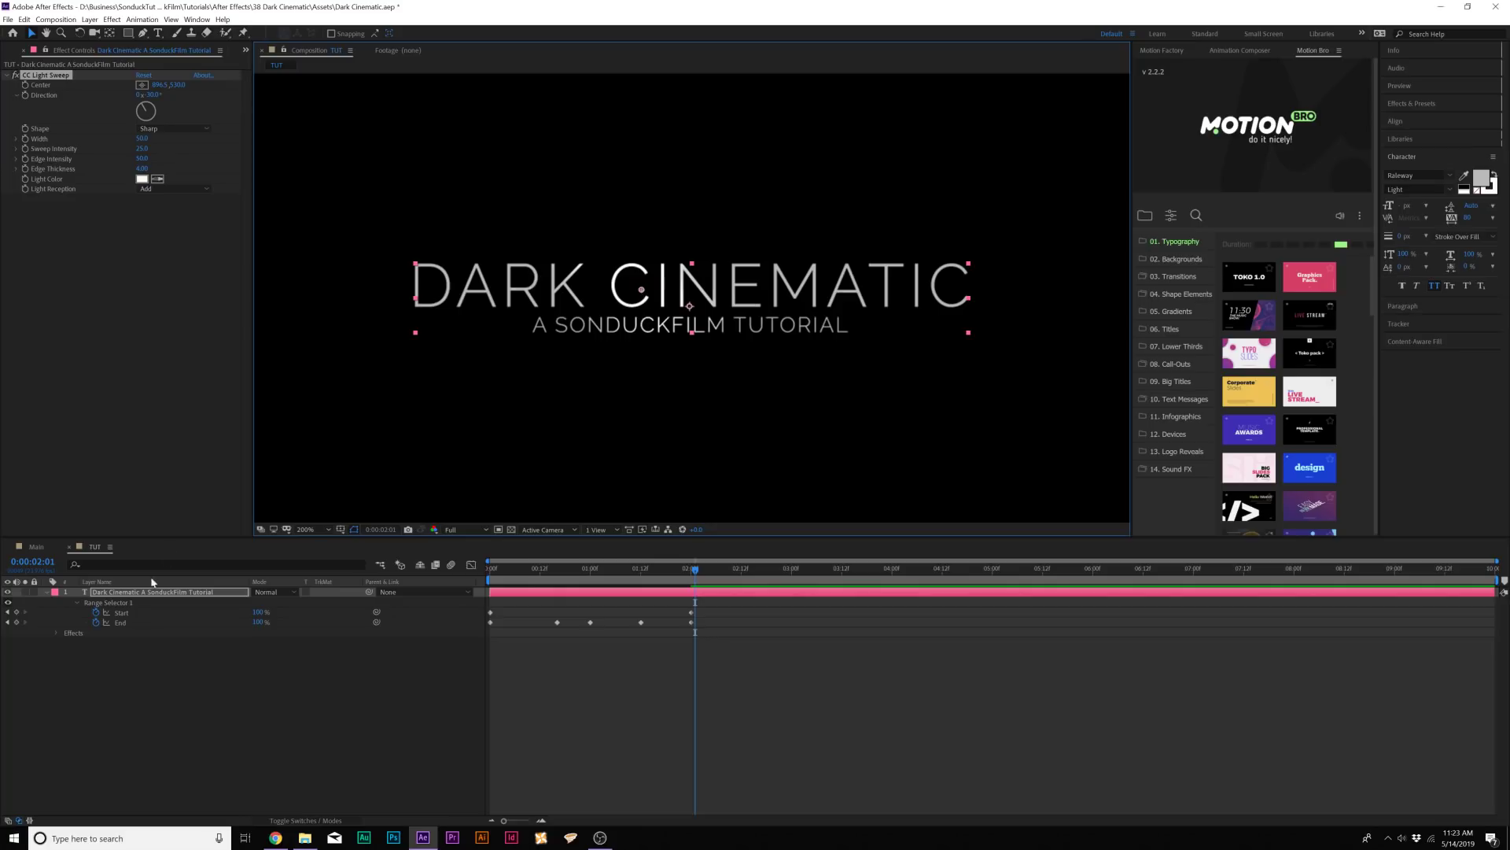
Step: Change the title's fill colour to a slightly darker grey, BCBCBC
{"action": "left_click", "coordinate": [142, 592]}
{"action": "left_click", "coordinate": [1482, 175]}
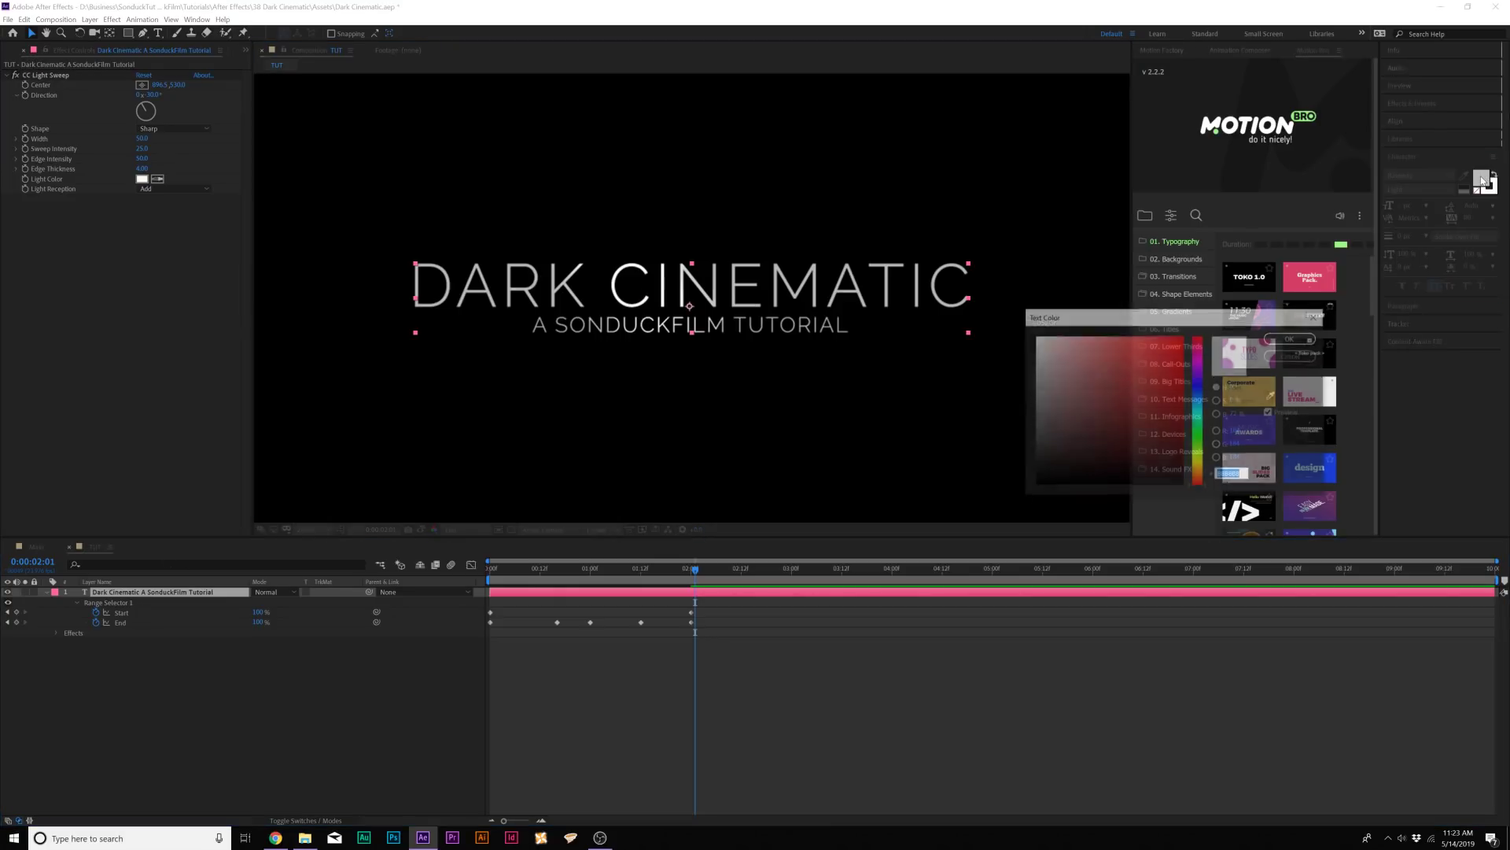
{"action": "left_click_drag", "start_coordinate": [1018, 375], "coordinate": [1015, 375]}
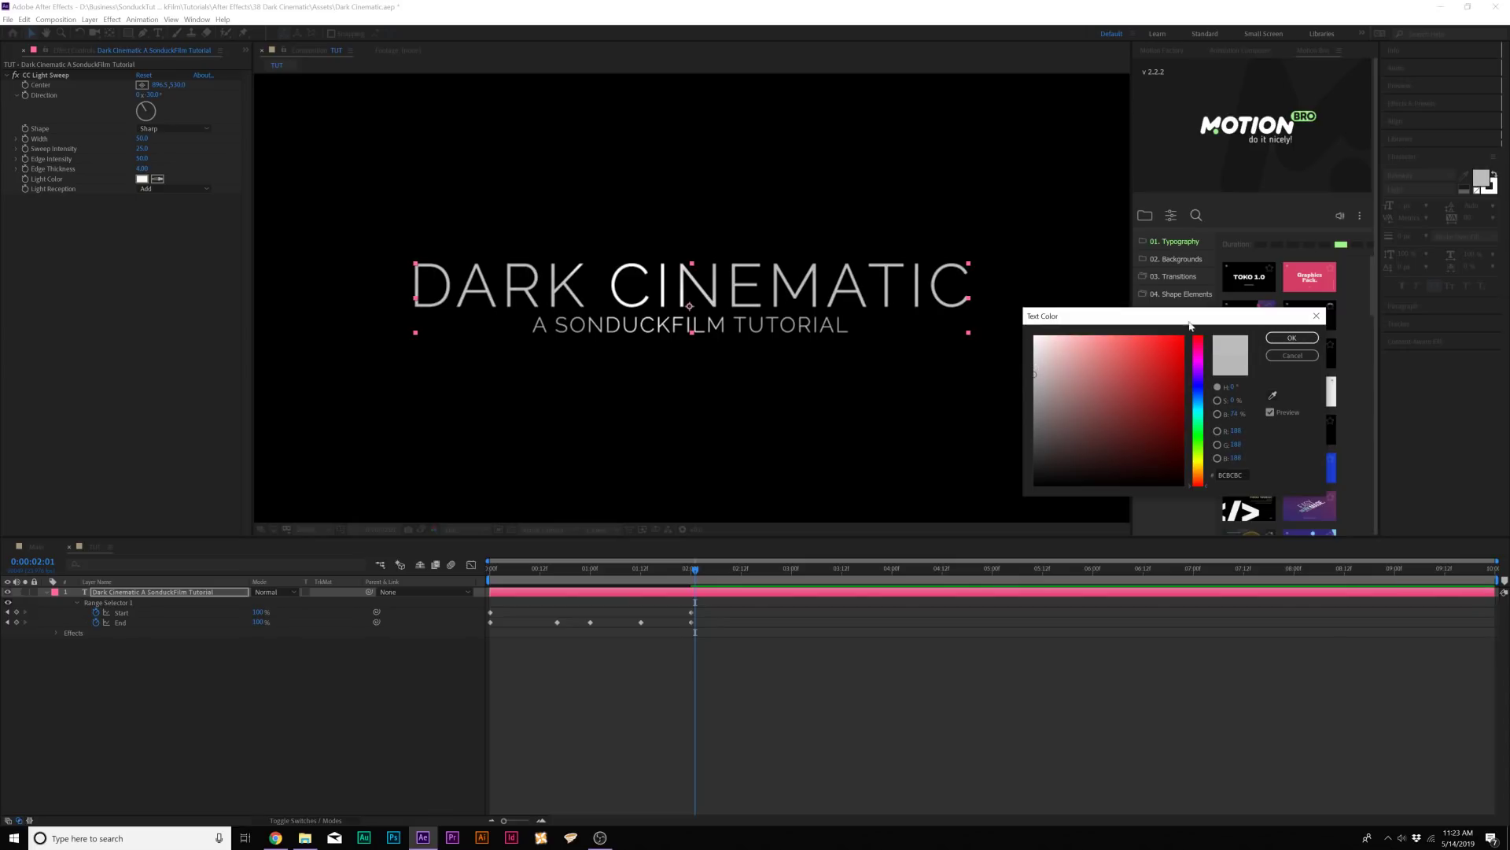
{"action": "left_click", "coordinate": [1291, 337]}
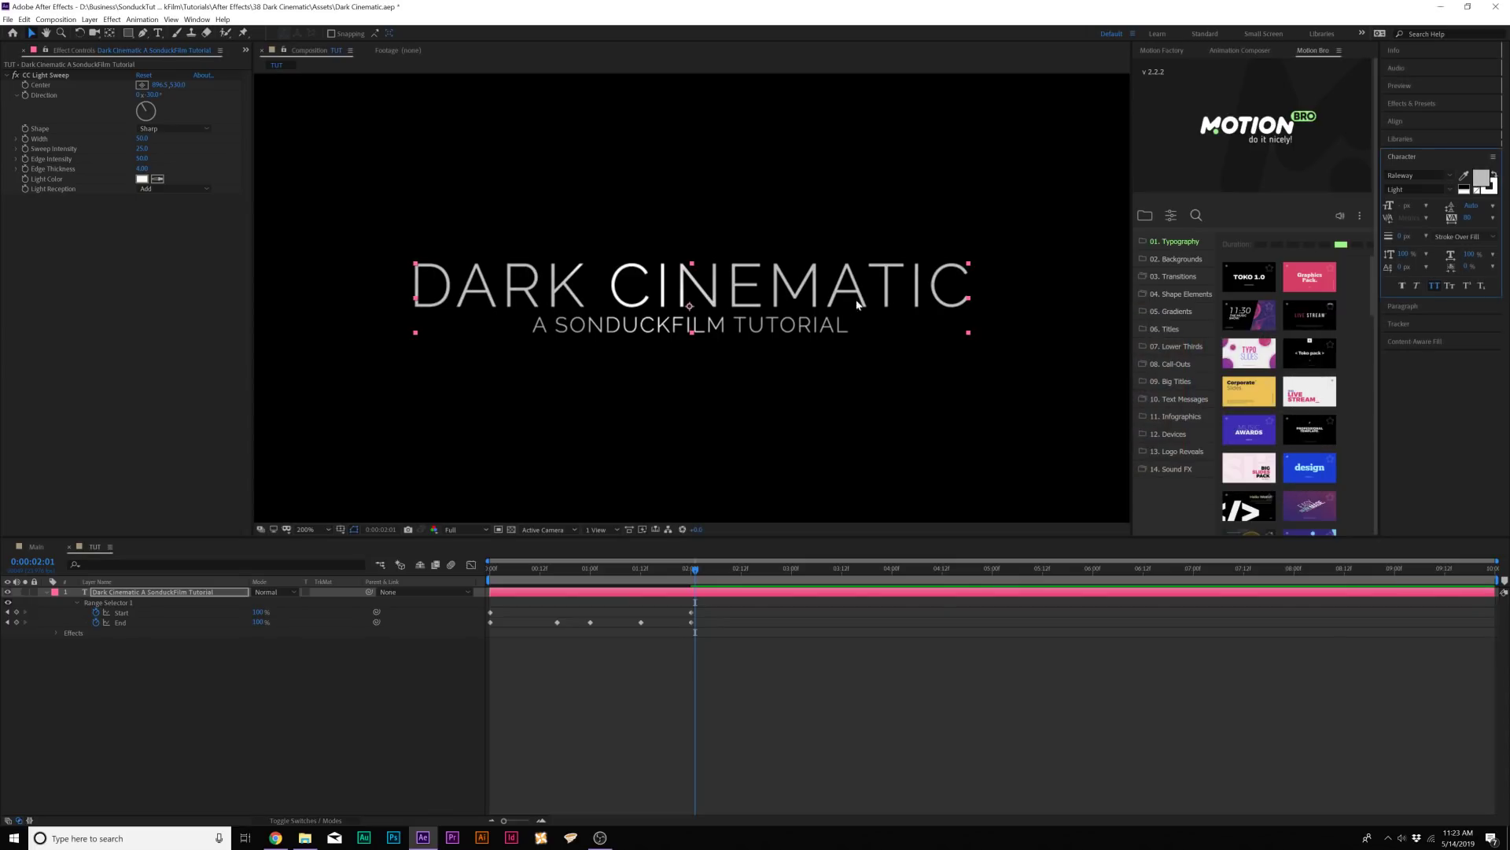
Step: Reposition the light sweep centre across the title, ending at its right end
{"action": "left_click", "coordinate": [142, 84]}
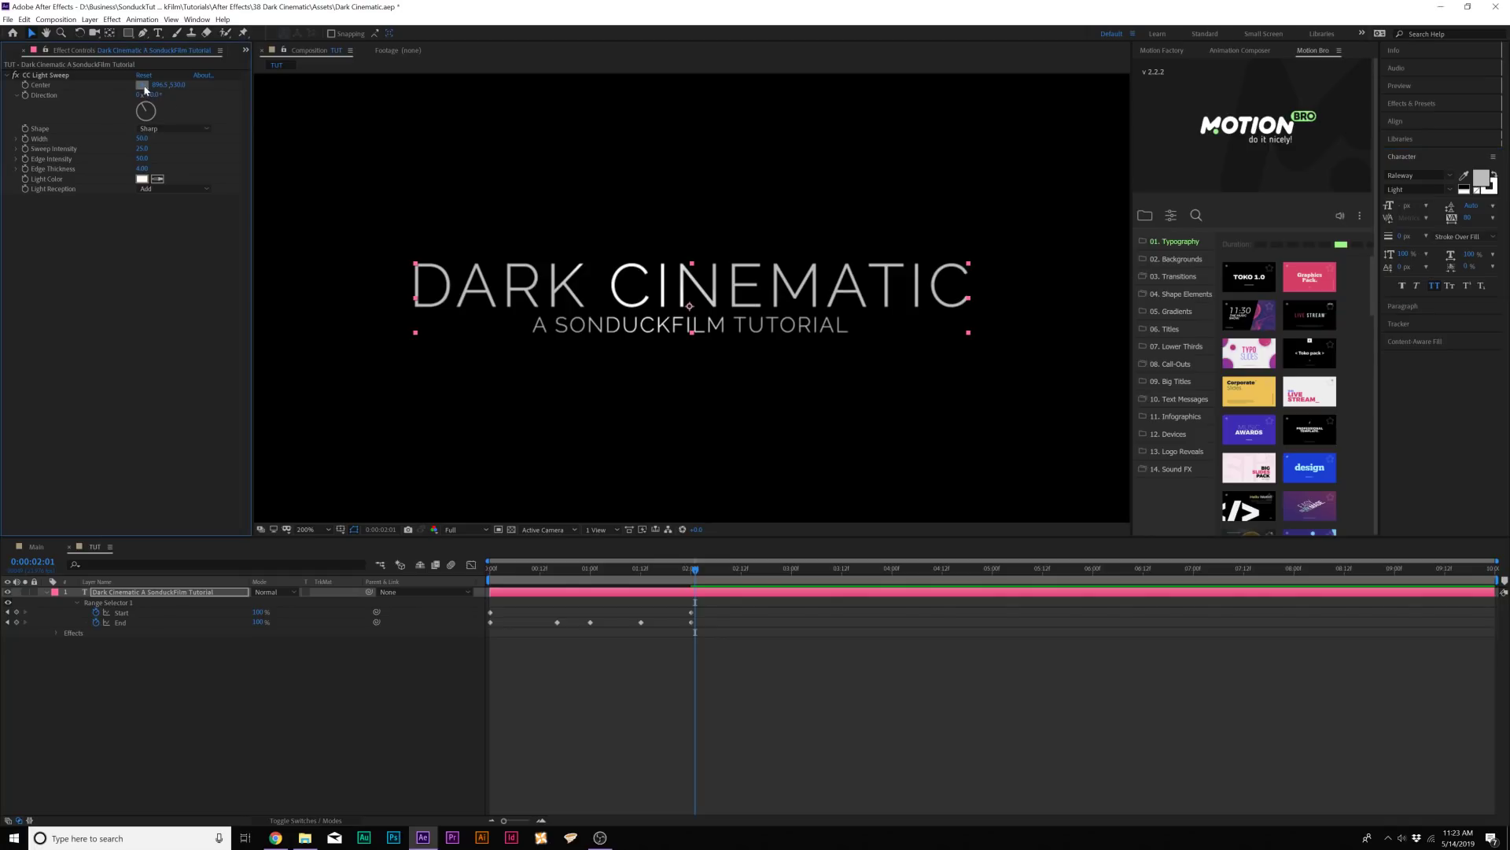
{"action": "left_click", "coordinate": [579, 273]}
{"action": "left_click_drag", "start_coordinate": [578, 273], "coordinate": [482, 294]}
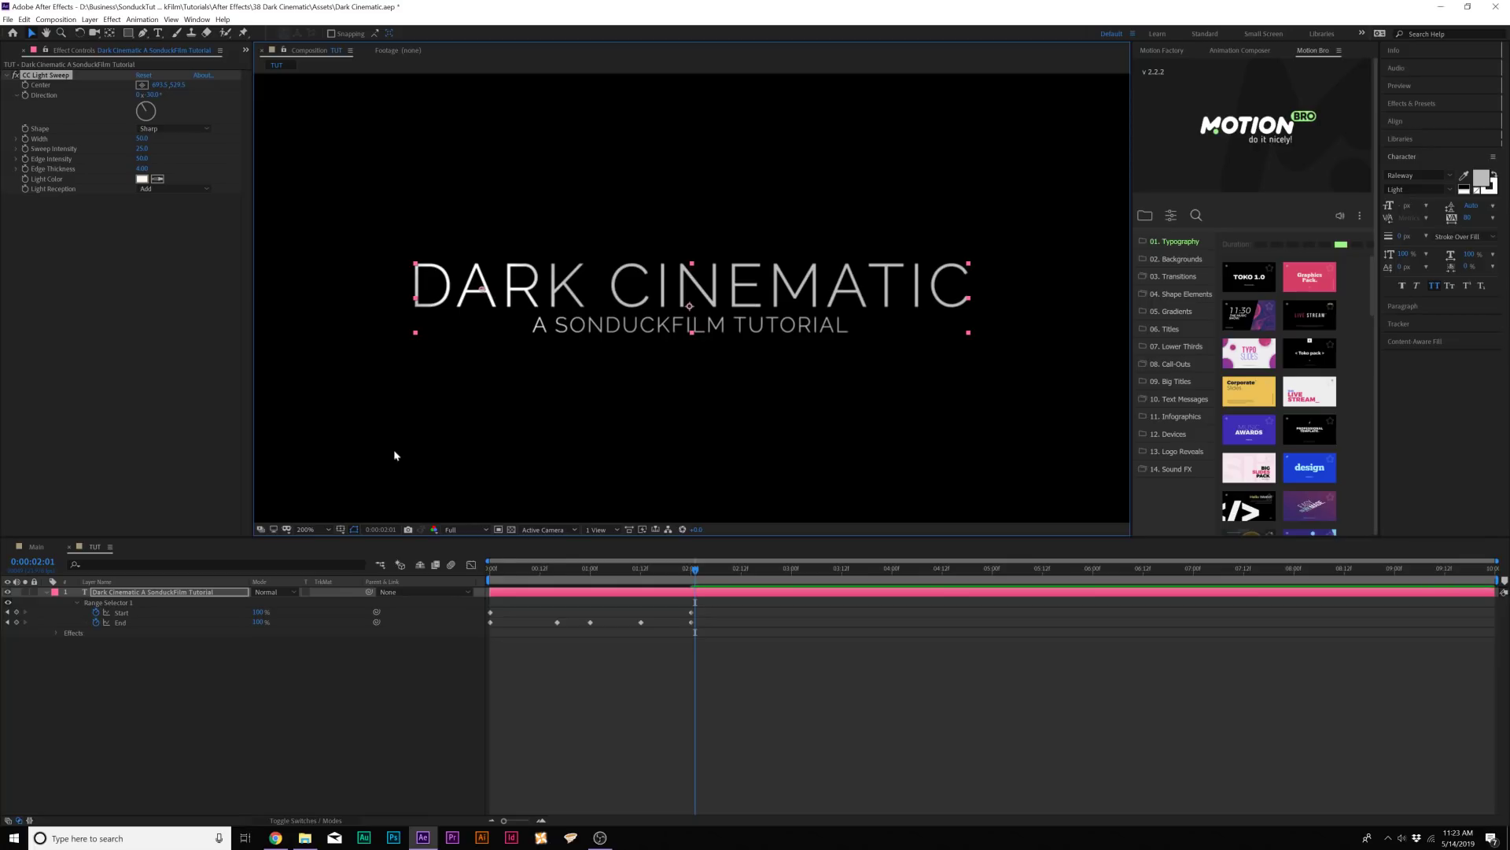
{"action": "key", "text": "Home"}
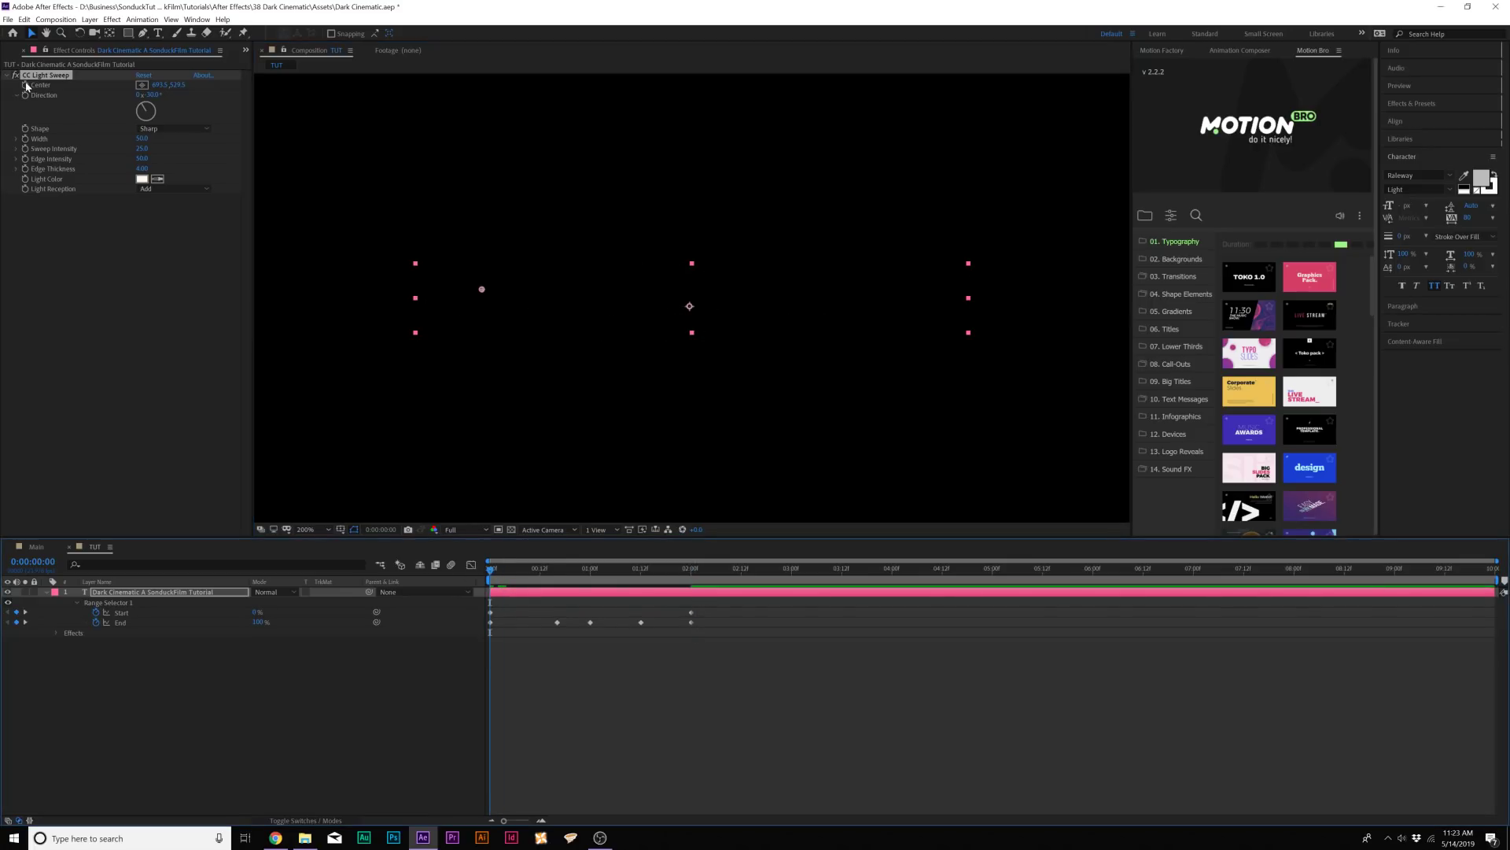
{"action": "left_click", "coordinate": [26, 86]}
{"action": "left_click_drag", "start_coordinate": [808, 579], "coordinate": [1094, 580]}
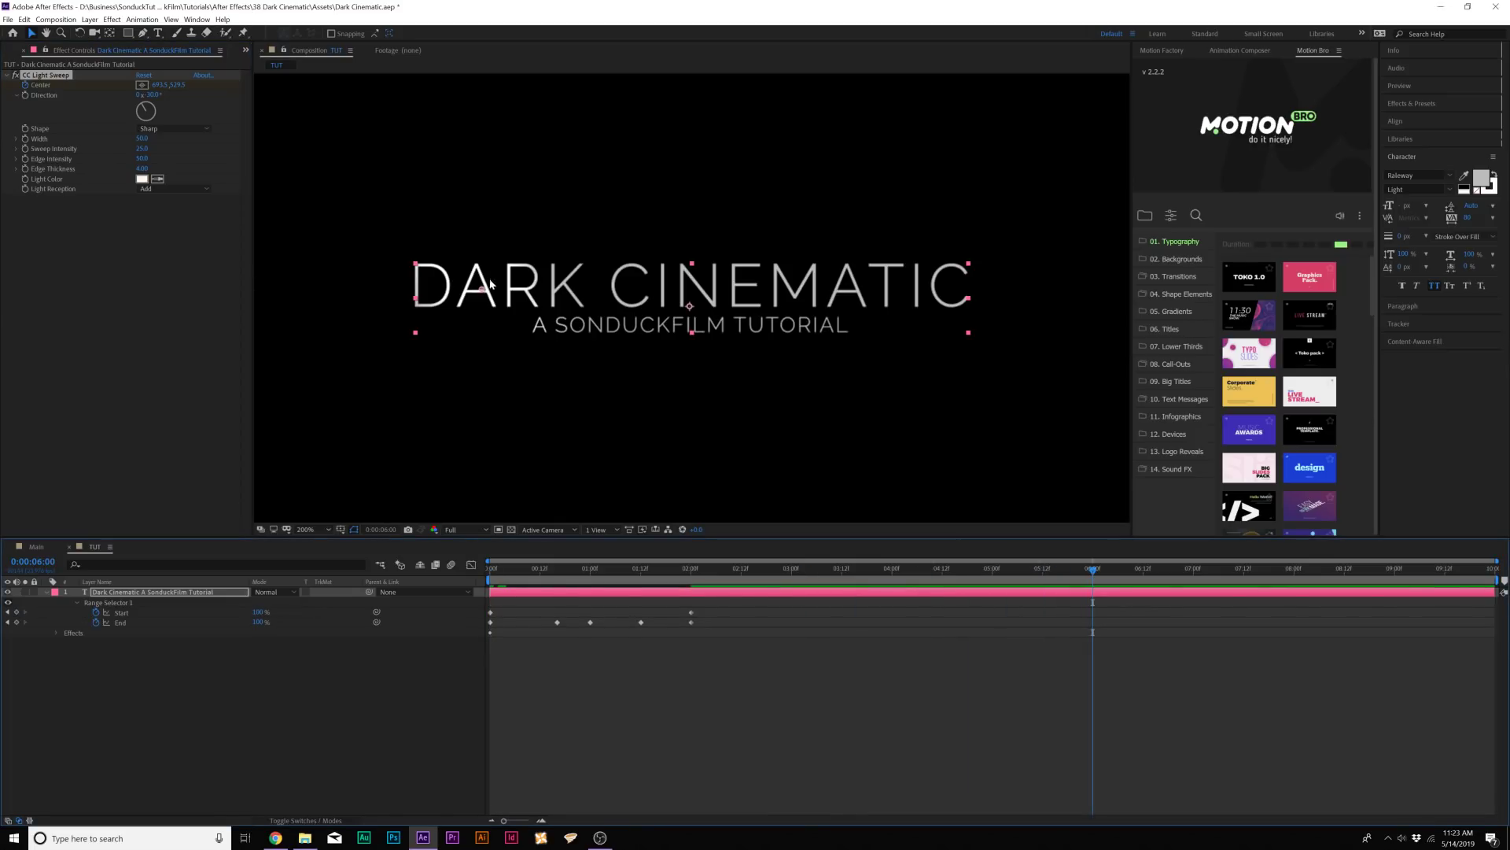
{"action": "left_click_drag", "start_coordinate": [485, 291], "coordinate": [854, 300]}
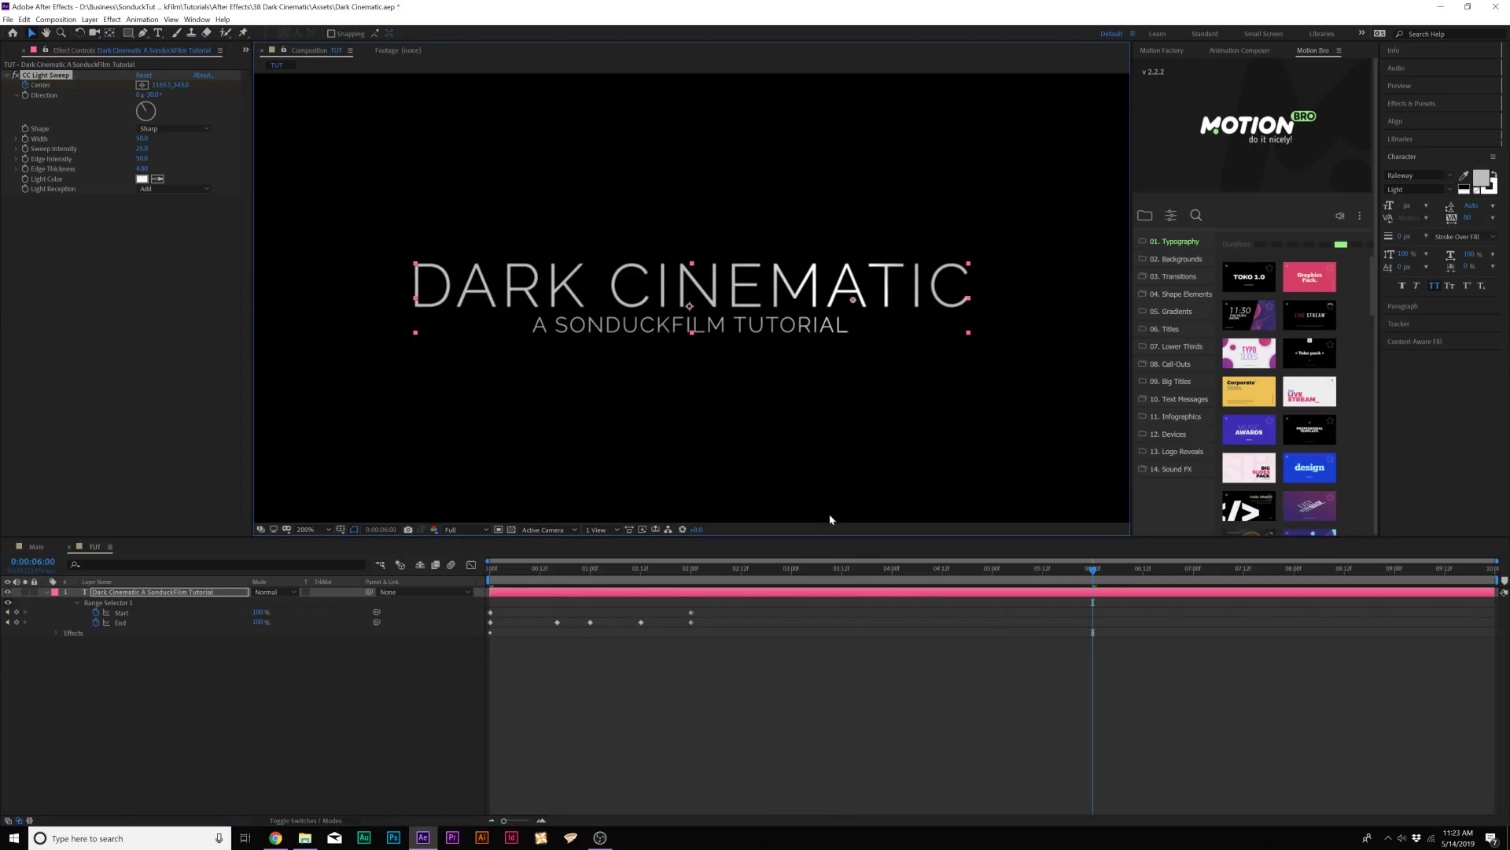
Step: Set the light sweep's Edge Intensity to 133.0 at 0:04:06, preview the shine, and deselect
{"action": "left_click_drag", "start_coordinate": [783, 571], "coordinate": [879, 572]}
{"action": "left_click", "coordinate": [916, 568]}
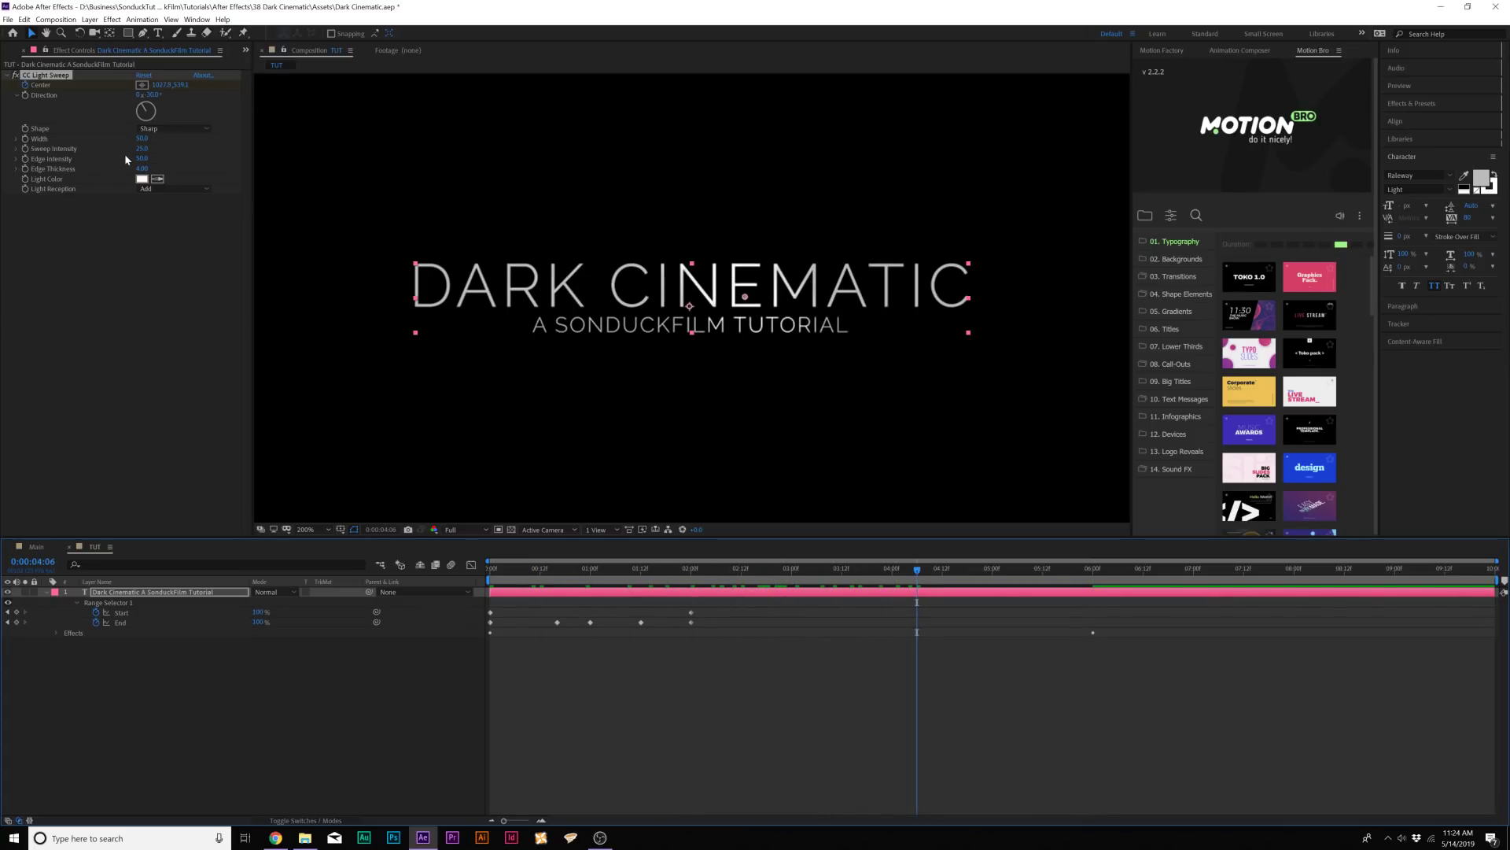
{"action": "left_click_drag", "start_coordinate": [141, 158], "coordinate": [194, 163]}
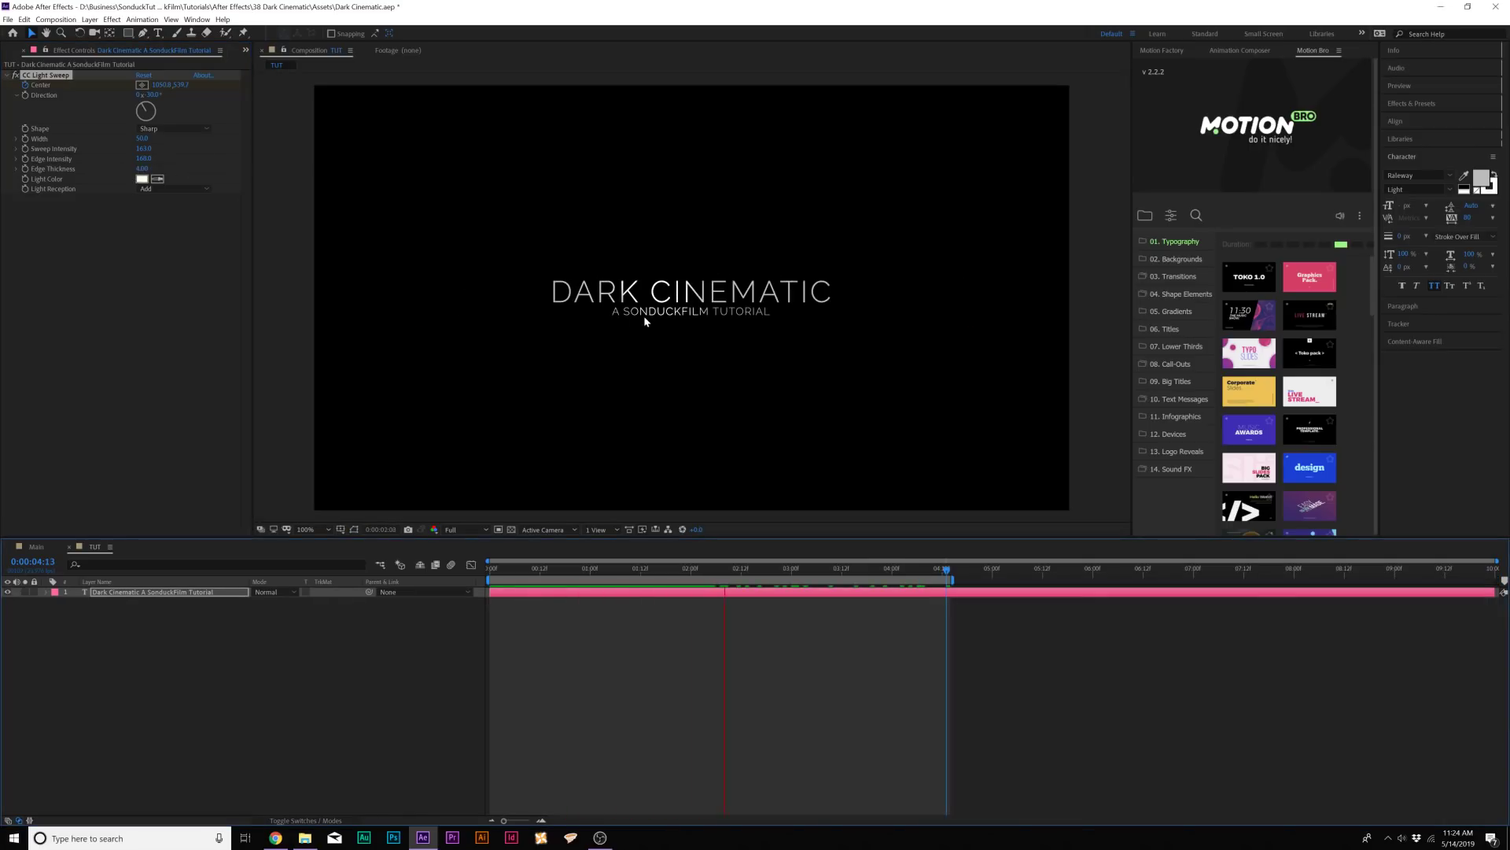
{"action": "key", "text": "space"}
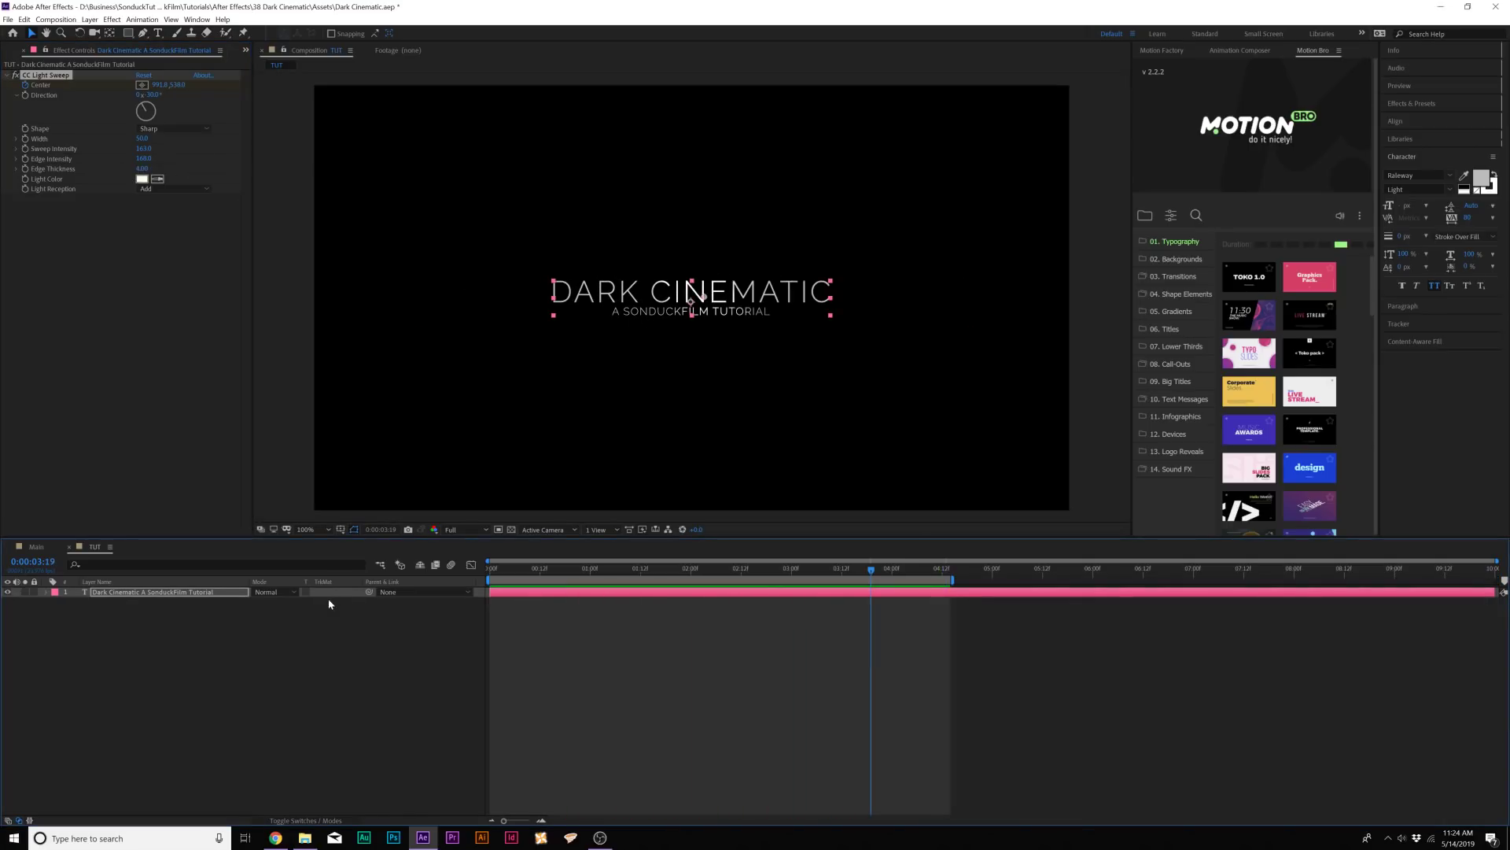
{"action": "left_click", "coordinate": [335, 655]}
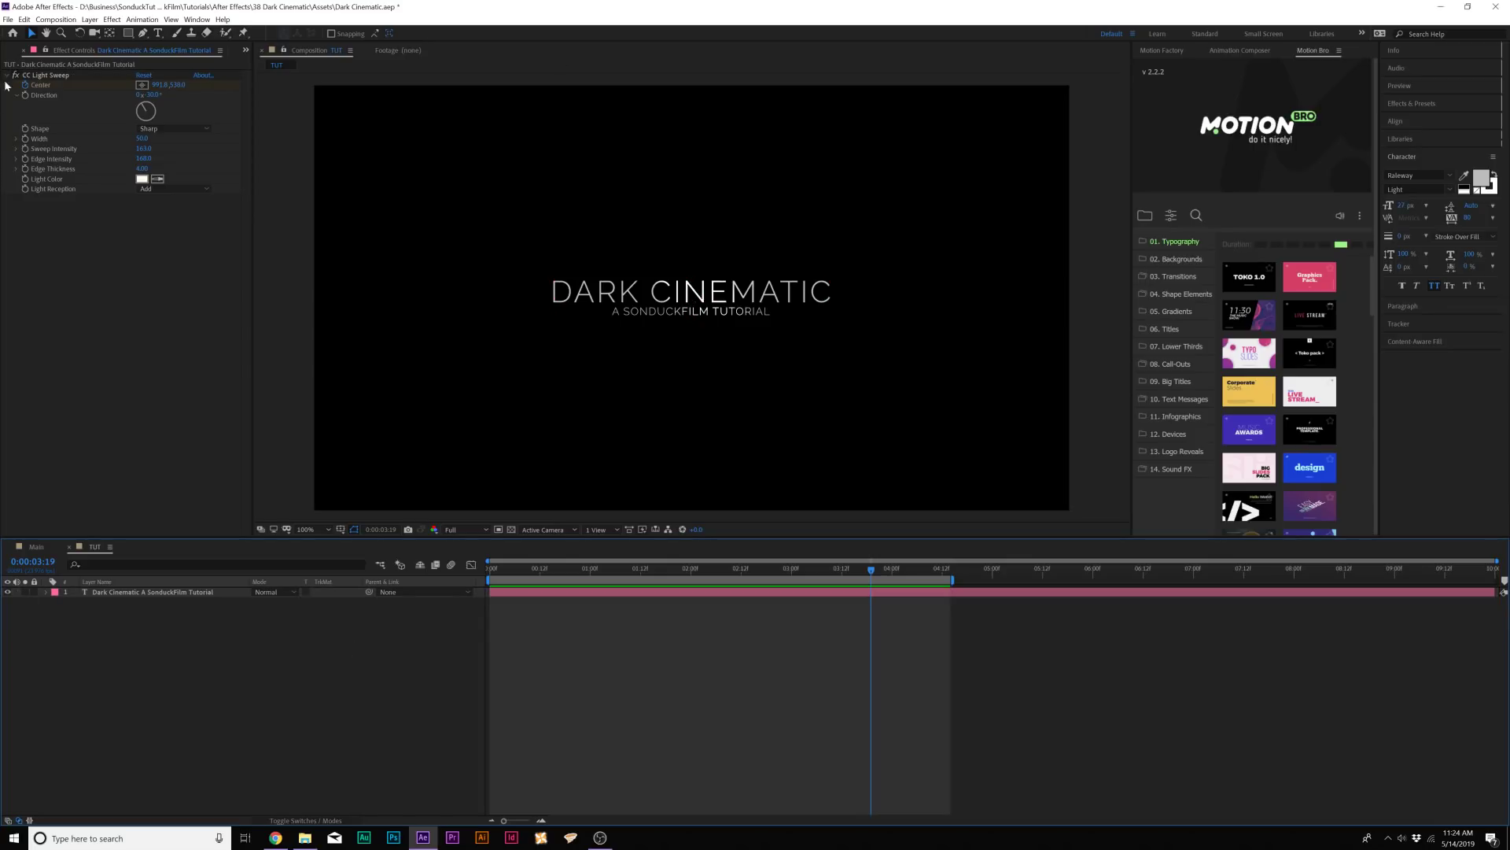
{"action": "key", "text": "ctrl+0"}
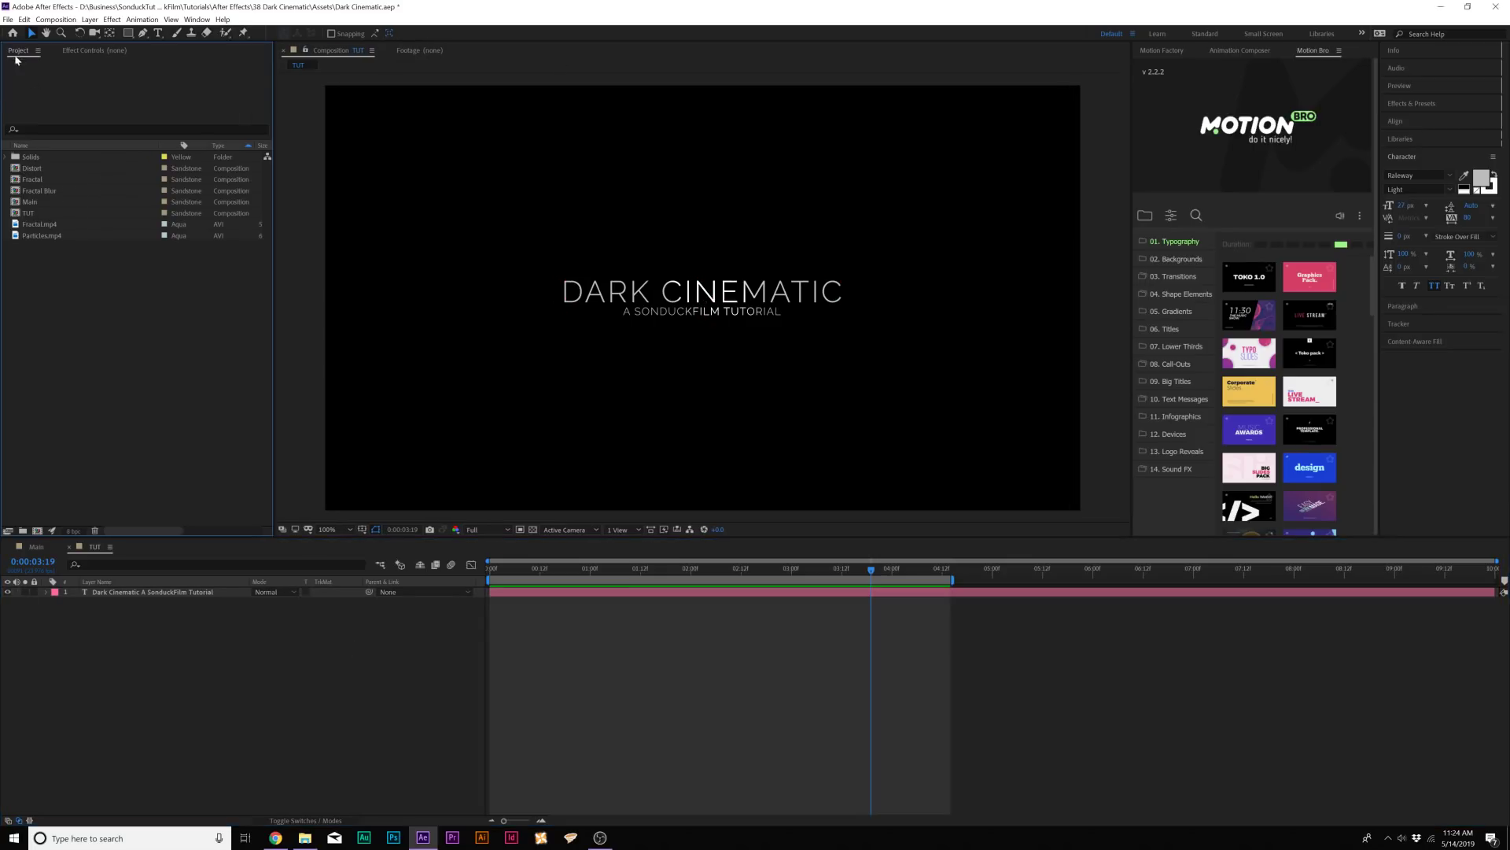
Step: Open Fractal.mp4 in the Footage viewer, play it, and scrub back a few frames
{"action": "double_click", "coordinate": [31, 225]}
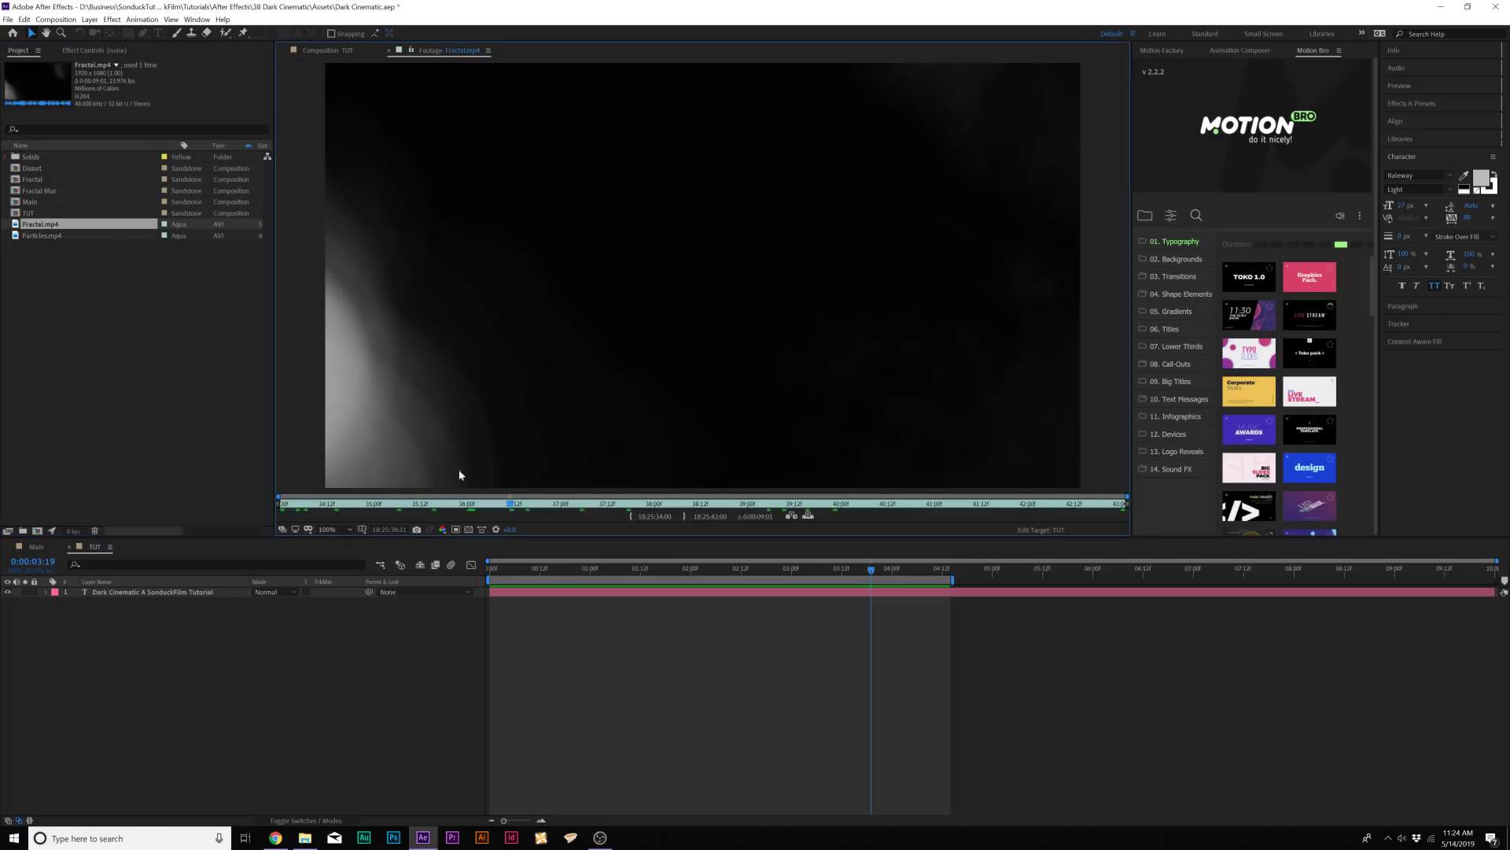
{"action": "key", "text": "space"}
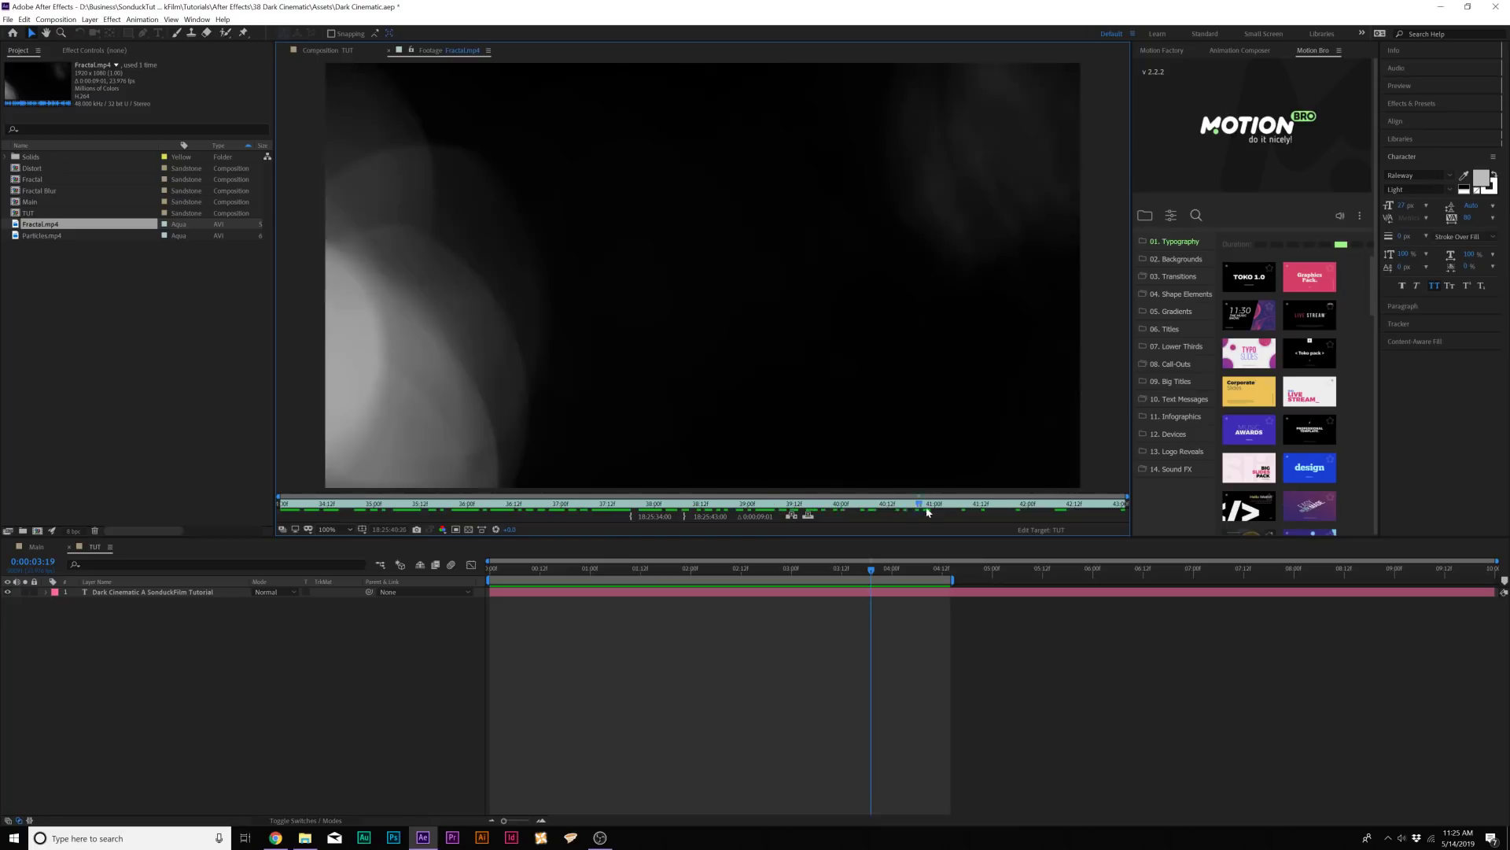
{"action": "left_click", "coordinate": [311, 503]}
{"action": "left_click_drag", "start_coordinate": [311, 504], "coordinate": [302, 505]}
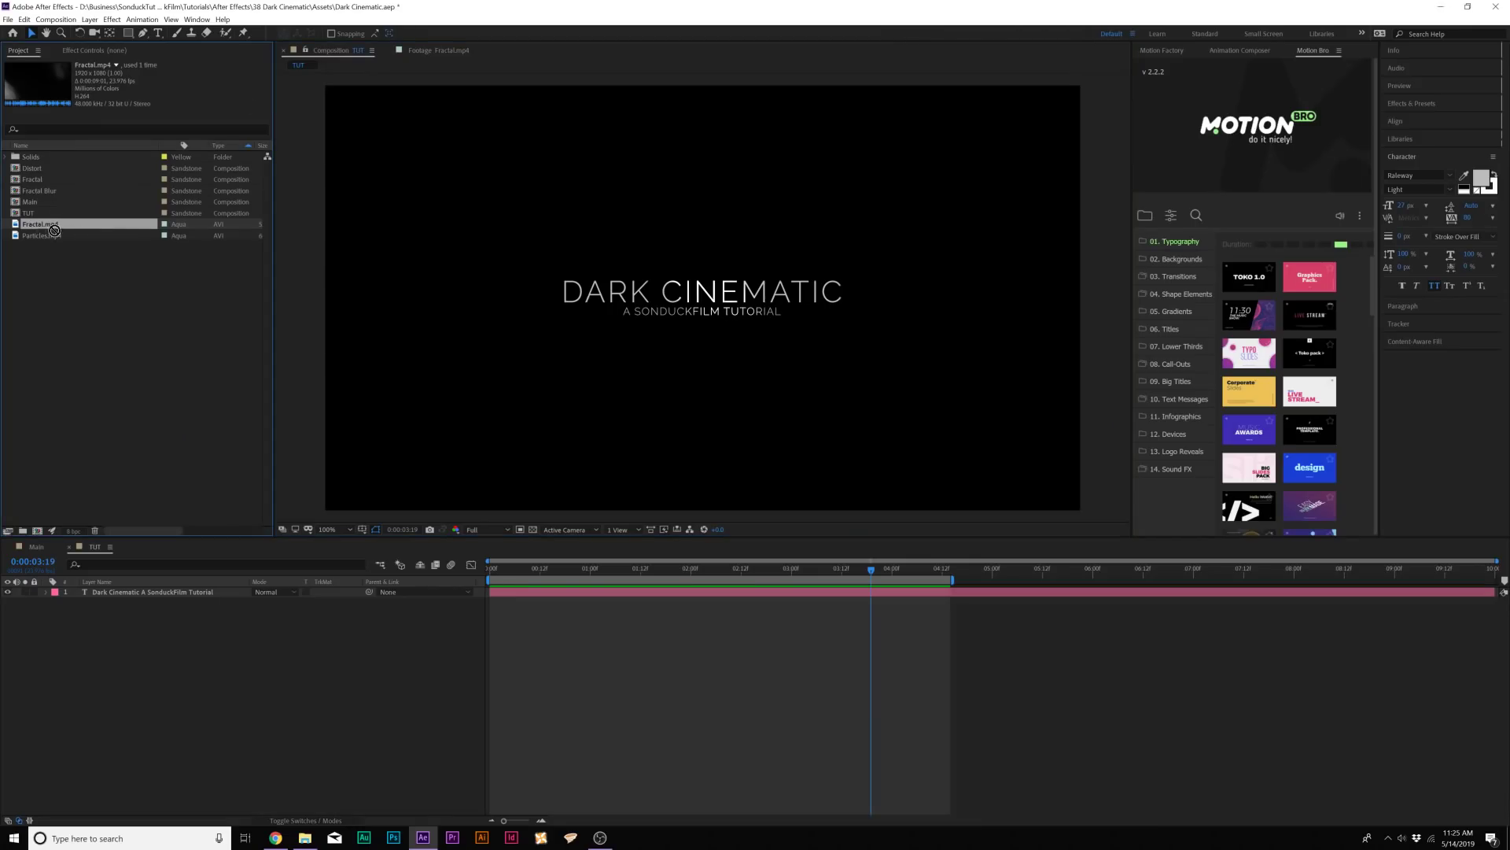
Step: Drop Fractal.mp4 into the TUT timeline below the title layer and preview the smoky background
{"action": "left_click_drag", "start_coordinate": [228, 341], "coordinate": [42, 224]}
{"action": "left_click_drag", "start_coordinate": [253, 378], "coordinate": [177, 629]}
{"action": "left_click_drag", "start_coordinate": [505, 570], "coordinate": [462, 575]}
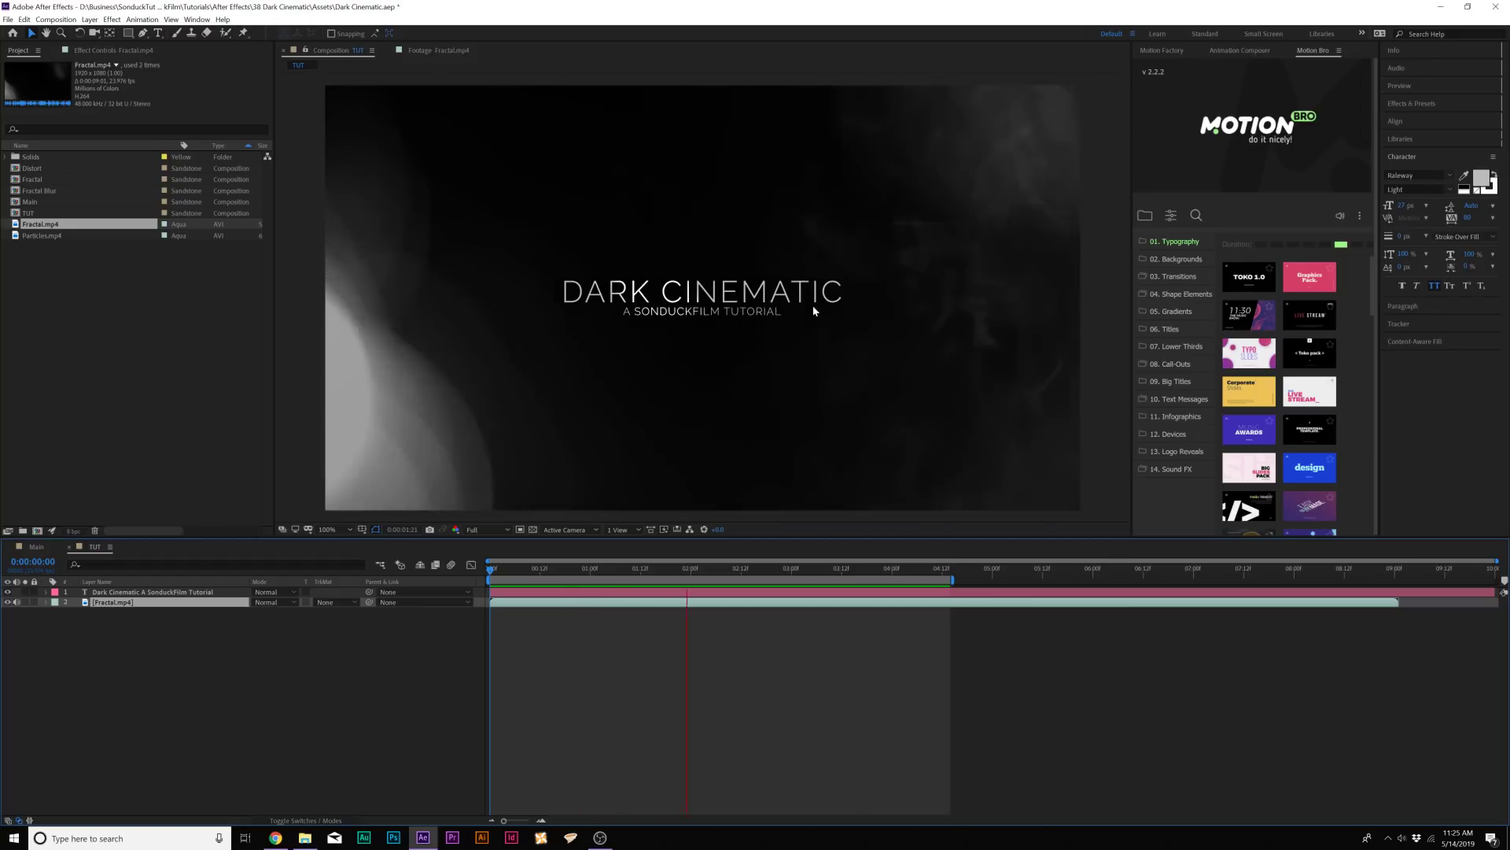
{"action": "key", "text": "space"}
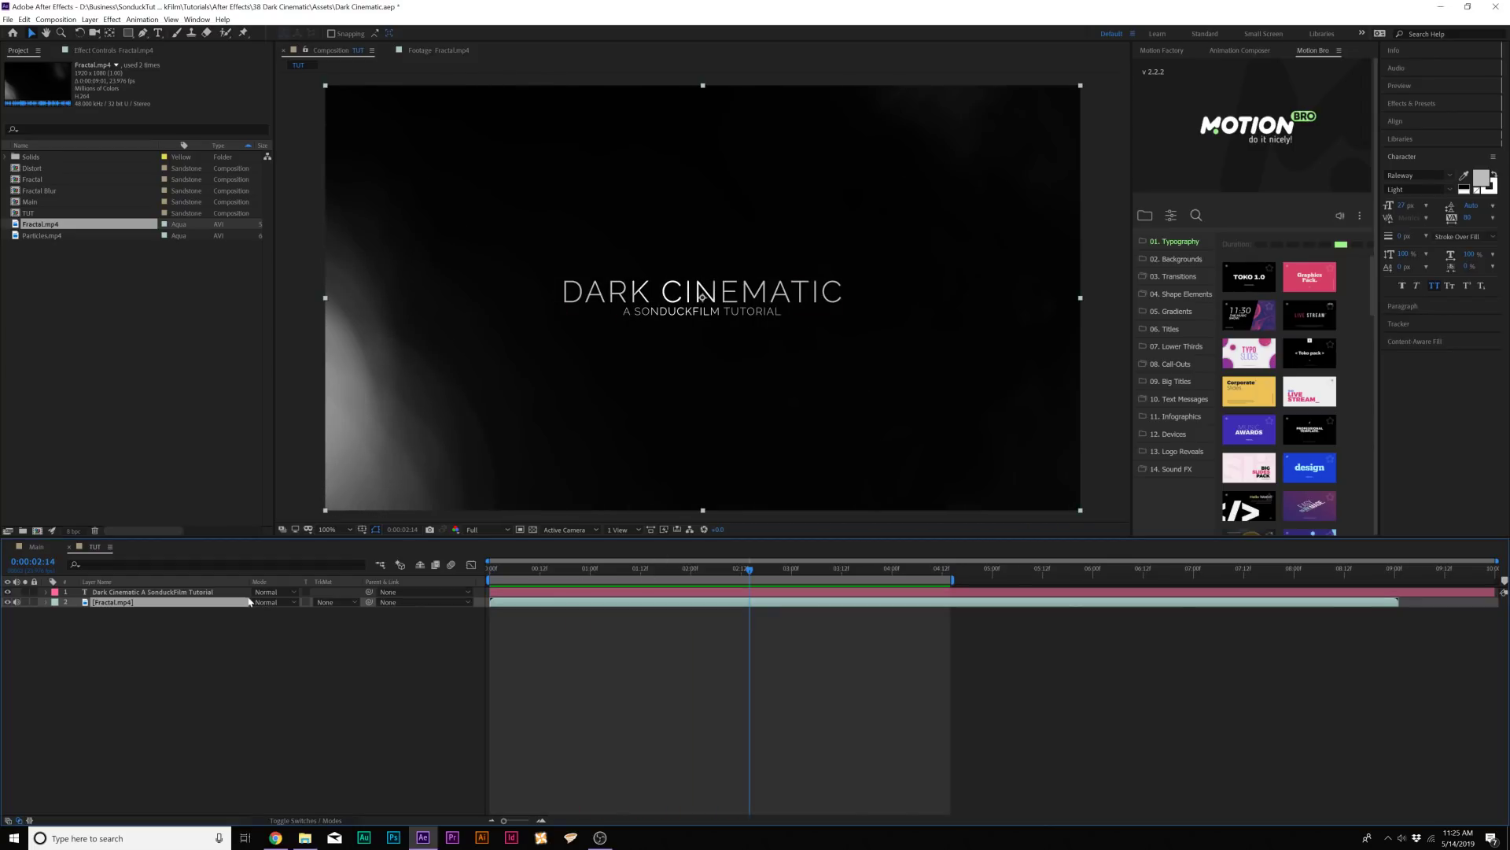
Step: Apply CC Toner to the Fractal.mp4 layer and scrub to about 0:01:14
{"action": "left_click", "coordinate": [112, 19]}
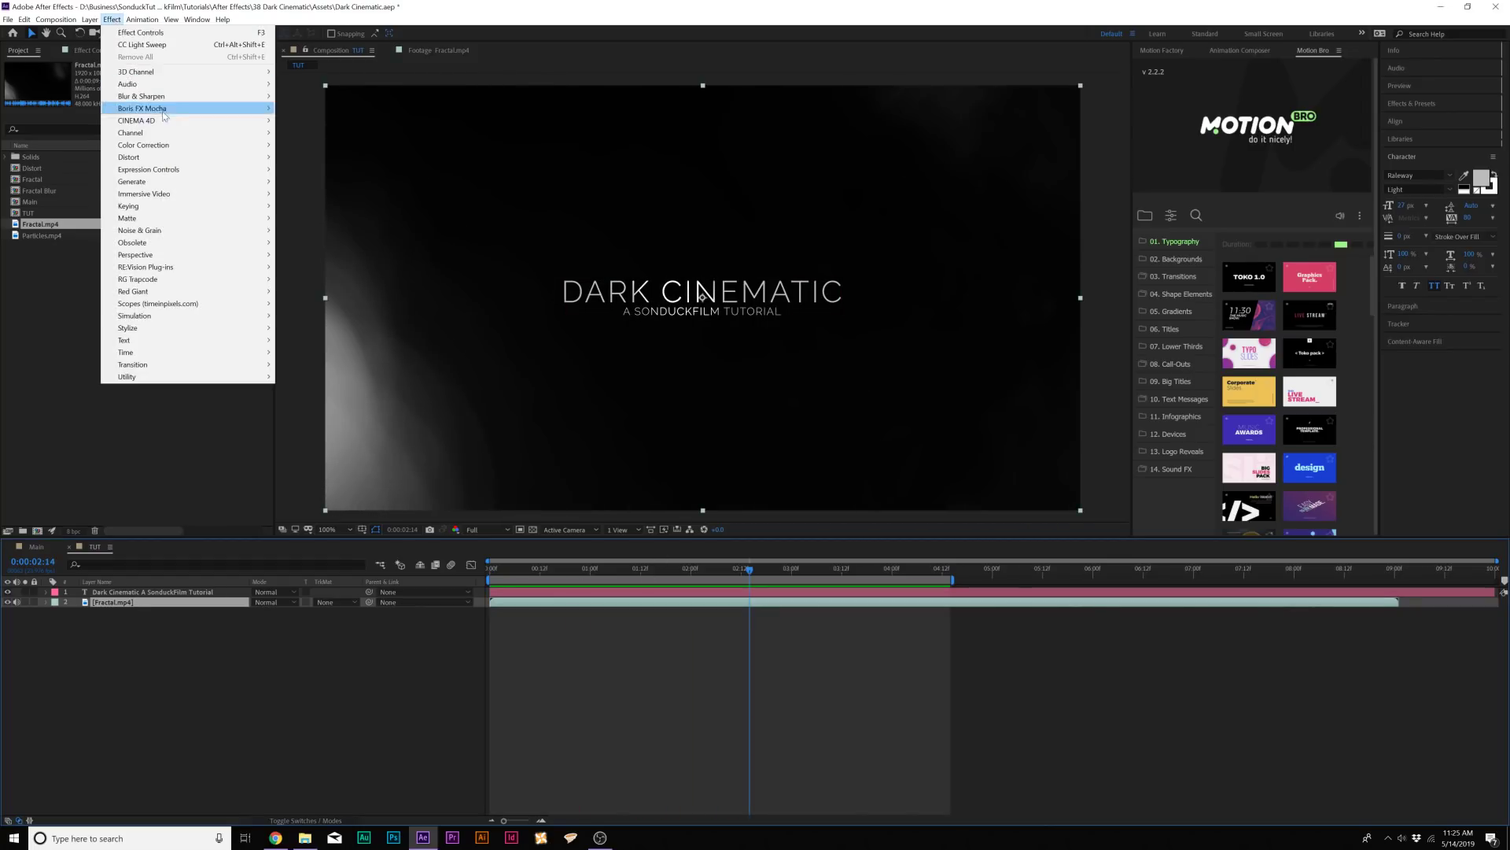
{"action": "mouse_move", "coordinate": [162, 146]}
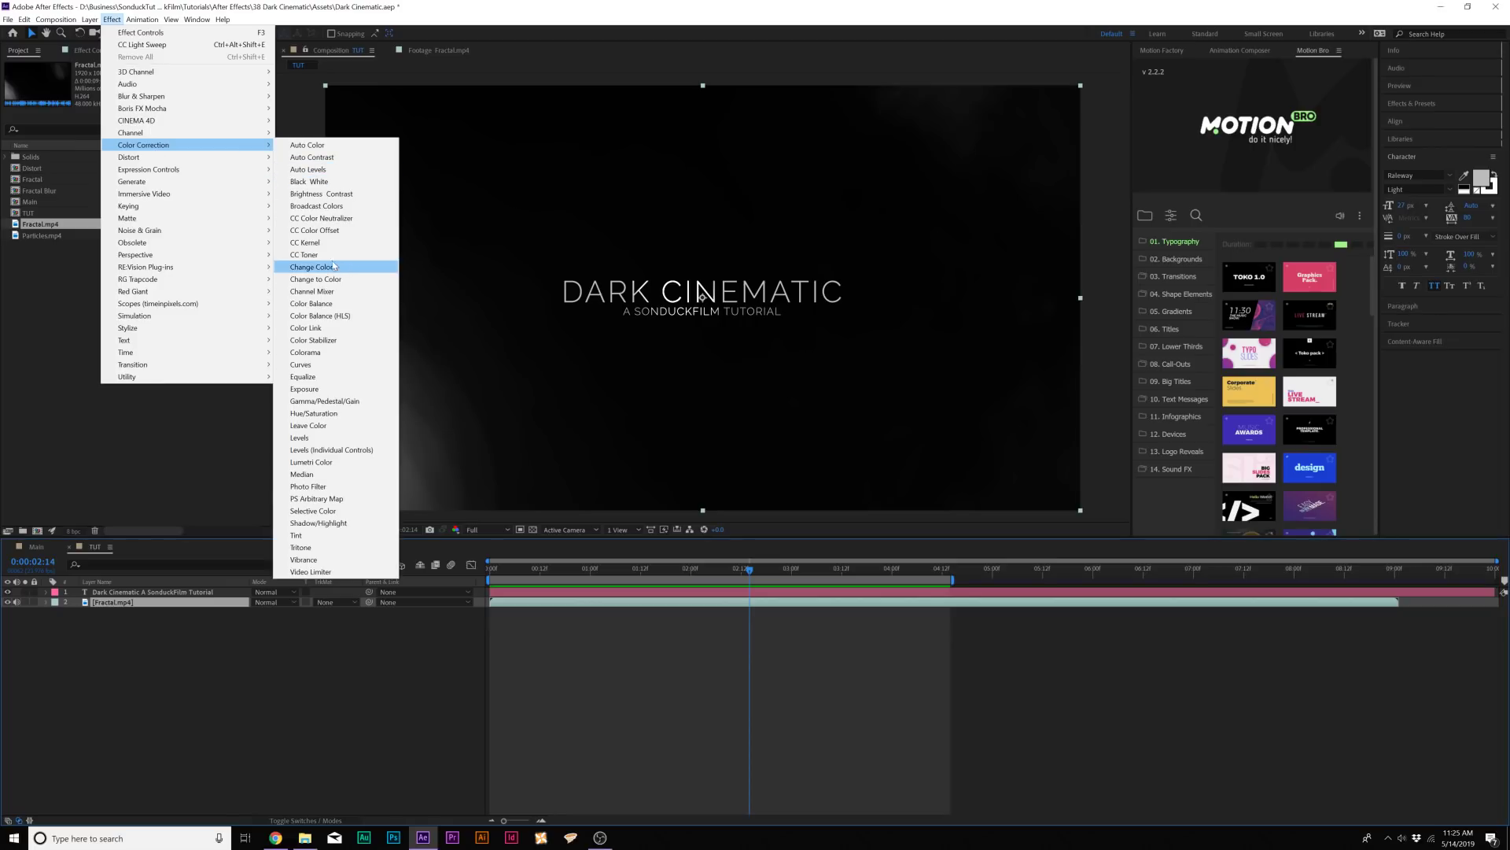
{"action": "left_click", "coordinate": [307, 255]}
{"action": "left_click", "coordinate": [661, 573]}
{"action": "mouse_move", "coordinate": [661, 573]}
{"action": "left_mouse_down"}
{"action": "mouse_move", "coordinate": [624, 572]}
{"action": "mouse_move", "coordinate": [649, 573]}
{"action": "left_mouse_up"}
Step: Set the CC Toner Midtones to blue and Highlights to red
{"action": "left_click", "coordinate": [152, 123]}
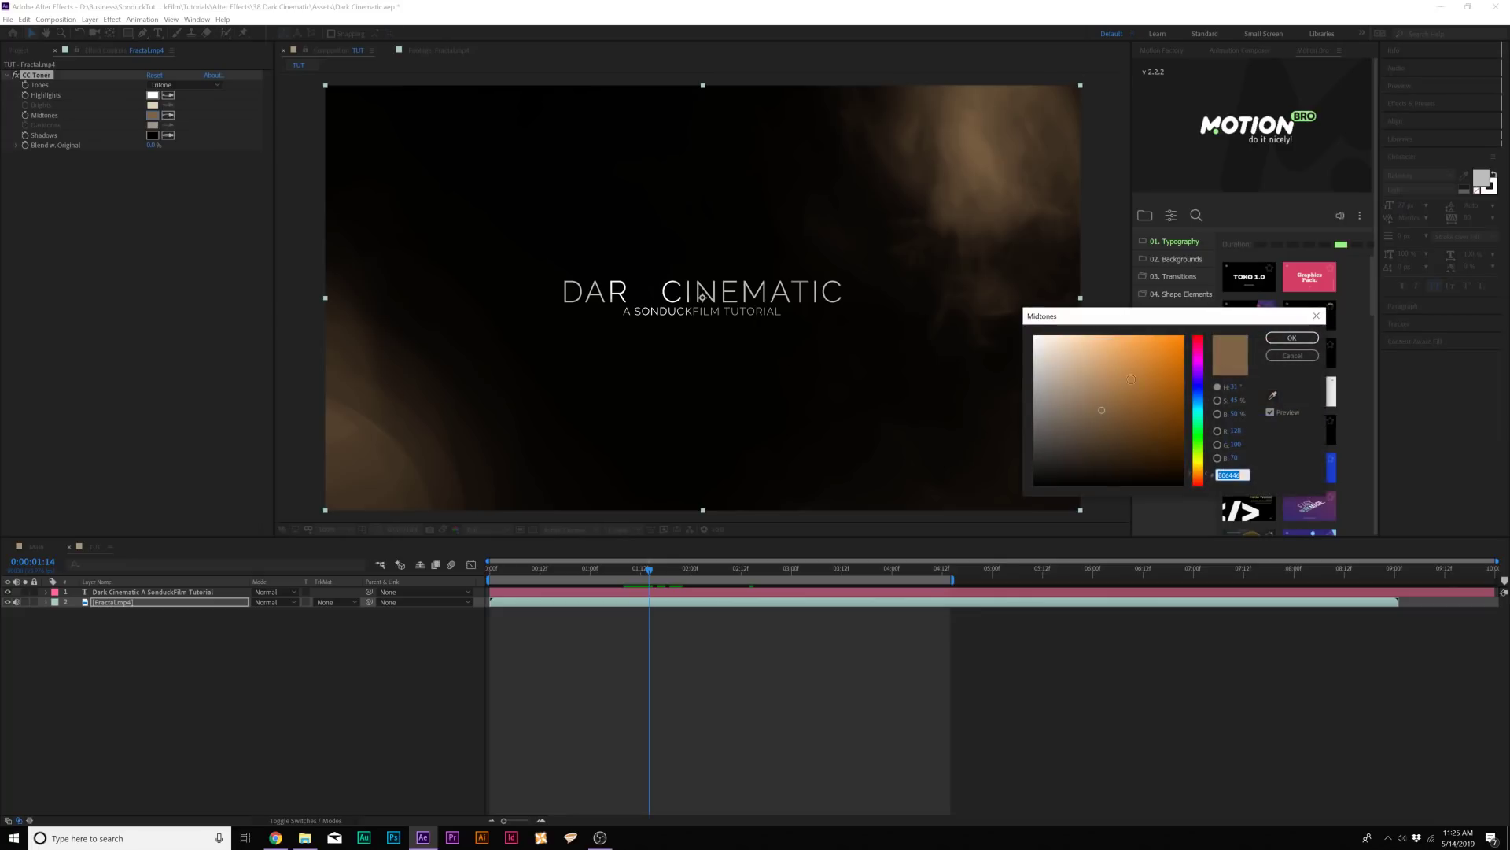
{"action": "left_click_drag", "start_coordinate": [1204, 389], "coordinate": [1175, 374]}
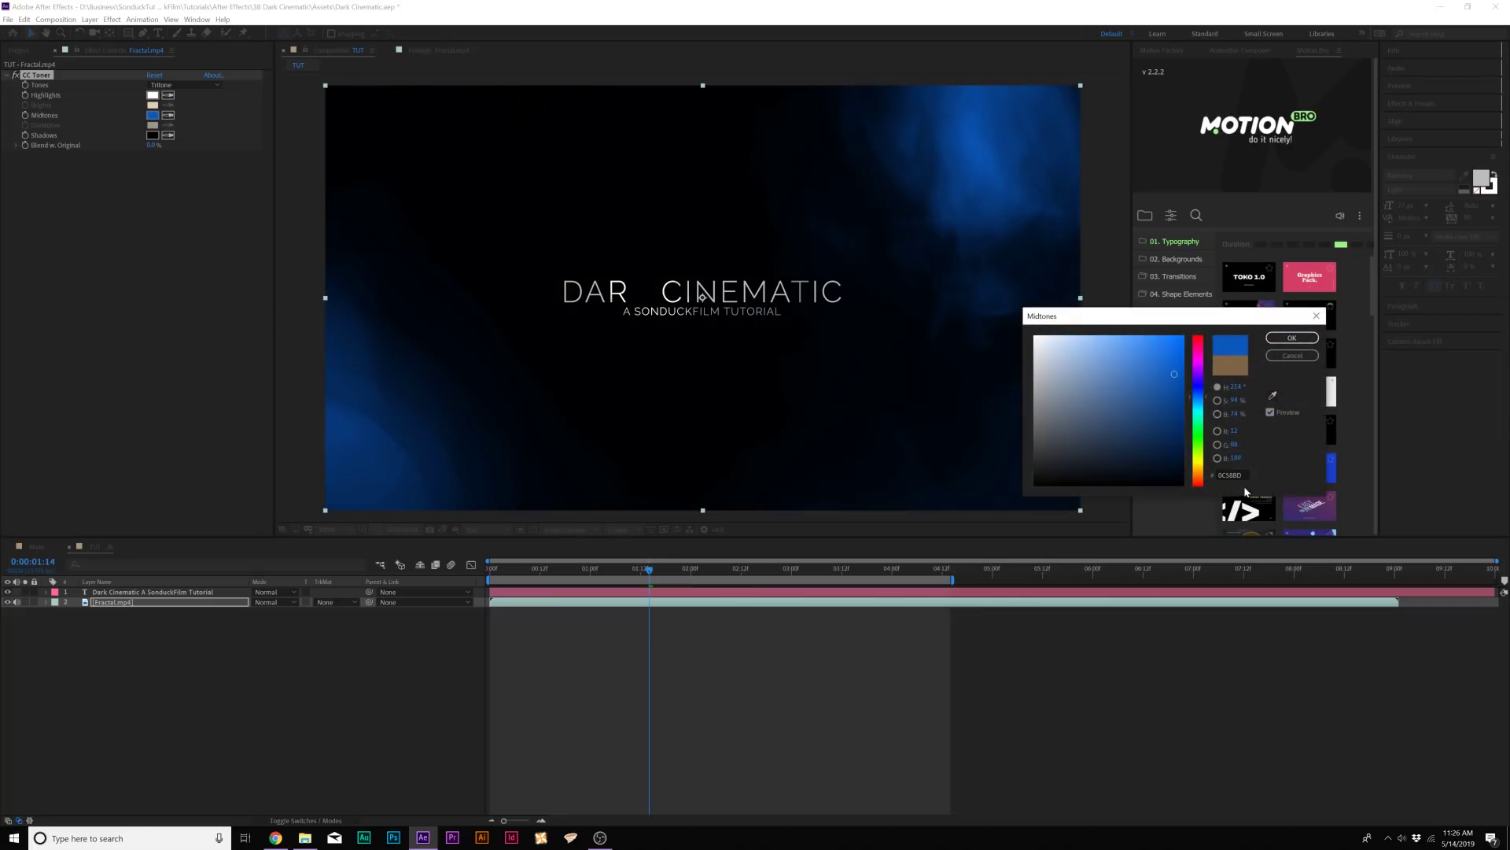
{"action": "left_click", "coordinate": [1292, 338]}
{"action": "left_click", "coordinate": [152, 95]}
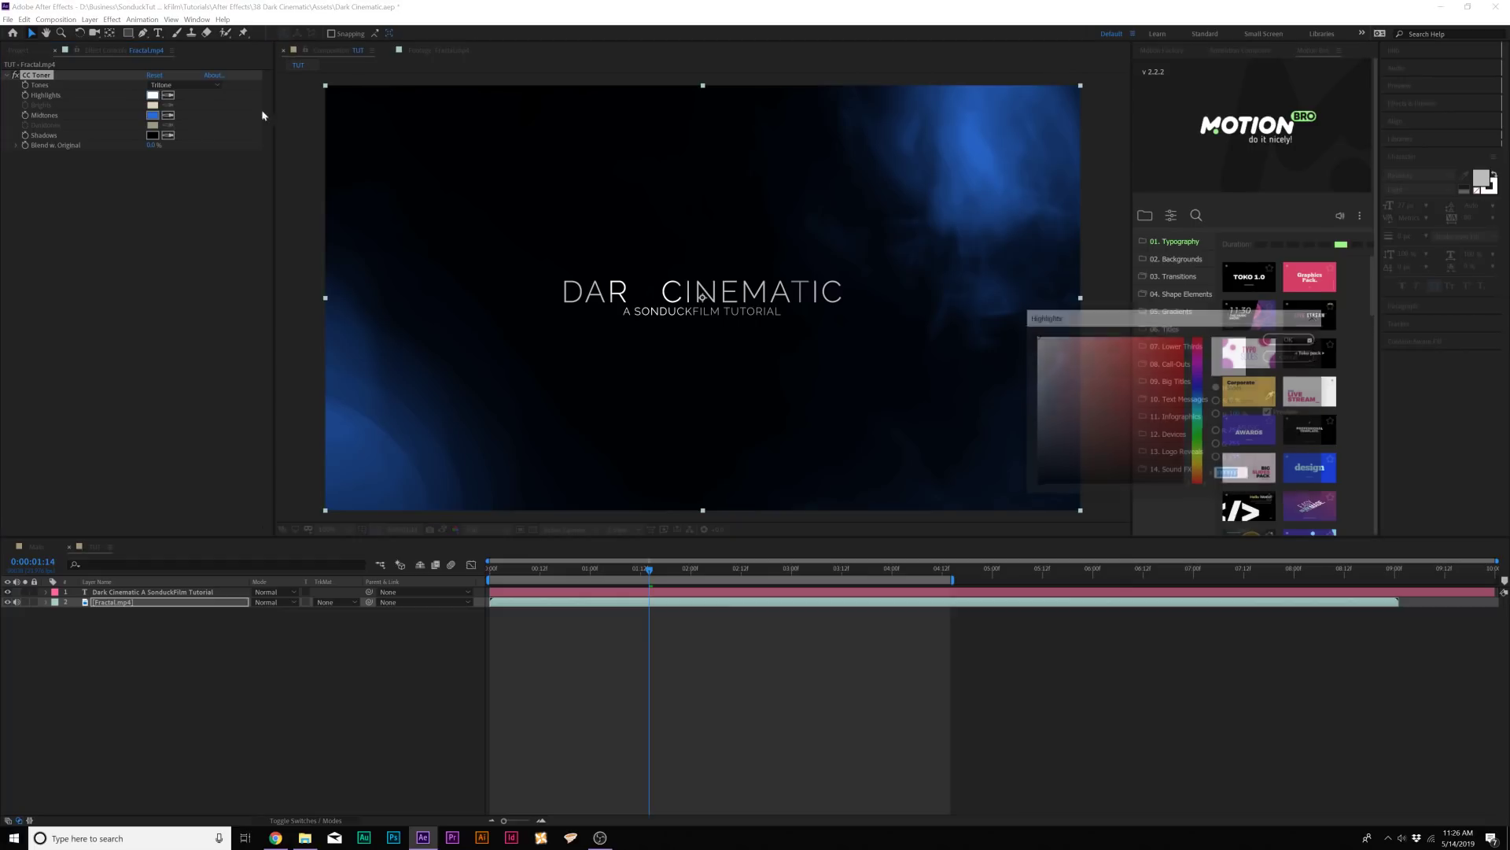
{"action": "mouse_move", "coordinate": [1148, 346]}
{"action": "left_mouse_down"}
{"action": "mouse_move", "coordinate": [1144, 323]}
{"action": "mouse_move", "coordinate": [1145, 353]}
{"action": "left_mouse_up"}
{"action": "left_click", "coordinate": [1291, 337]}
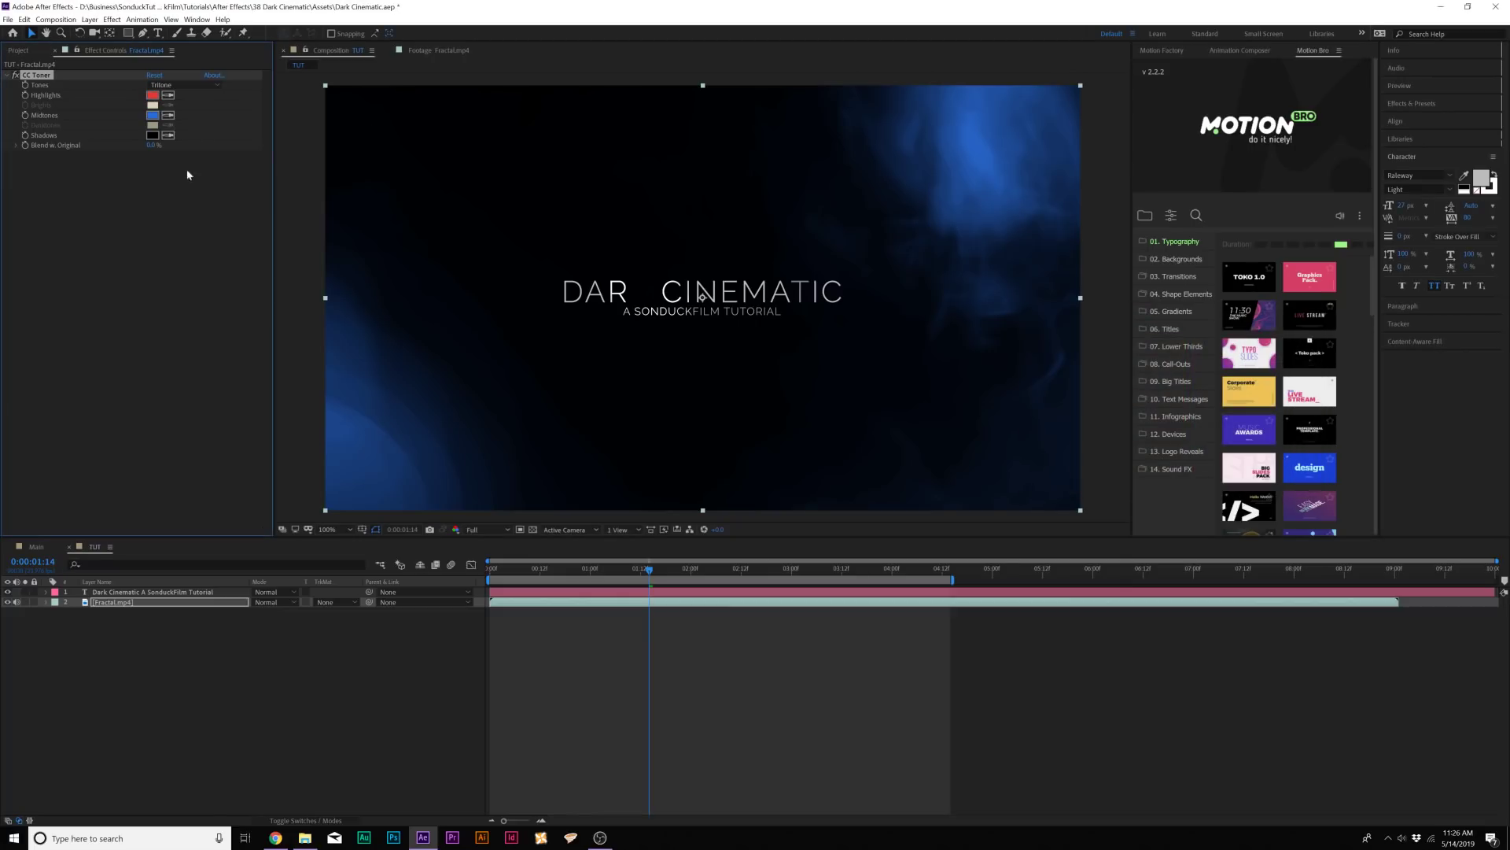
Step: Set the CC Toner Shadows to a dark blue, then deselect and move to 0:01:06
{"action": "left_click", "coordinate": [152, 136]}
{"action": "mouse_move", "coordinate": [1196, 435]}
{"action": "left_mouse_down"}
{"action": "mouse_move", "coordinate": [1197, 398]}
{"action": "mouse_move", "coordinate": [1191, 475]}
{"action": "left_mouse_up"}
{"action": "left_click", "coordinate": [1163, 381]}
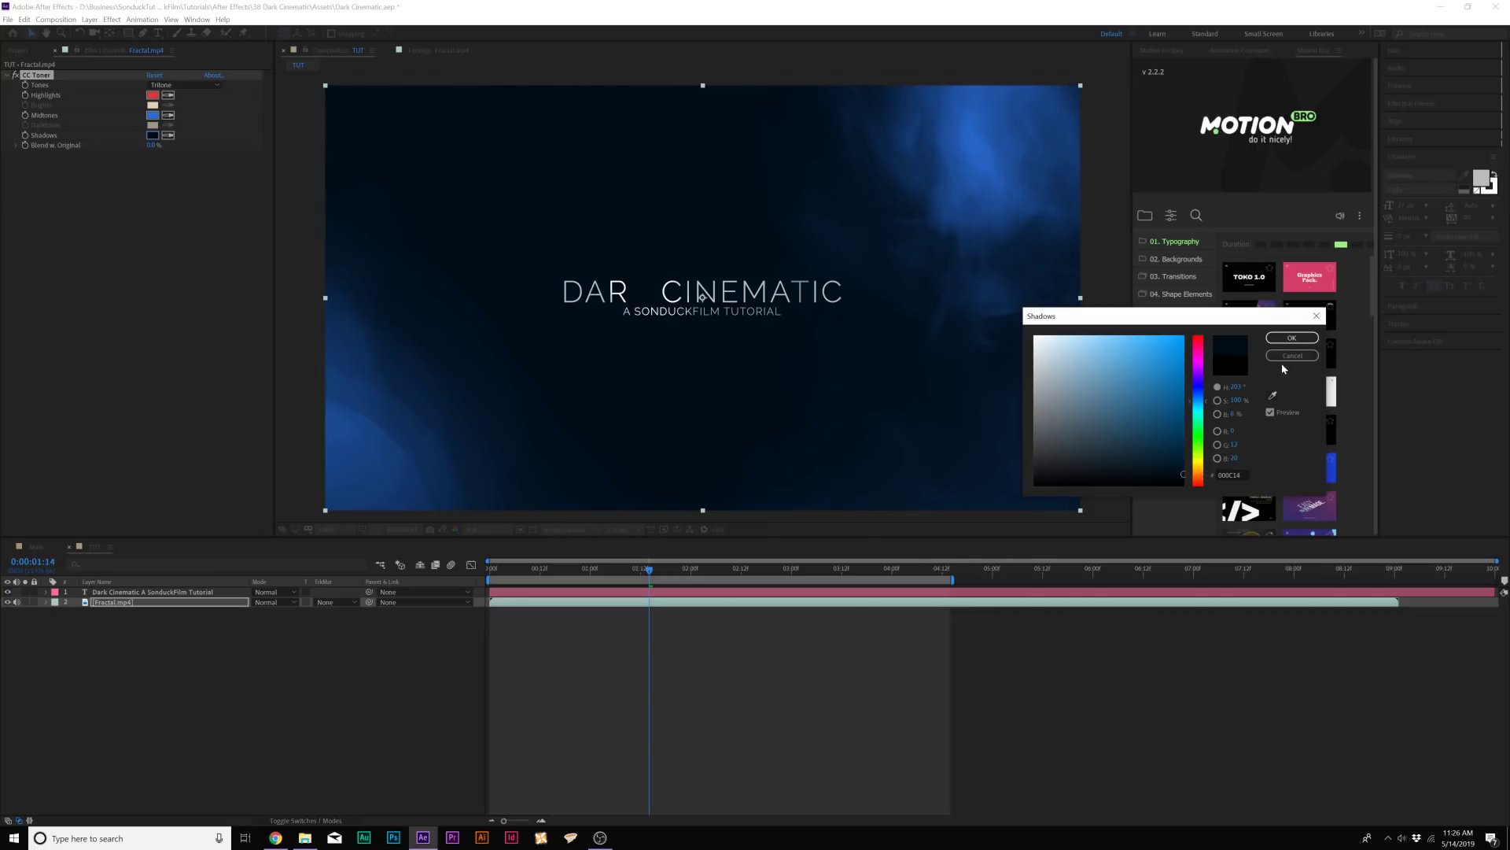
{"action": "left_click", "coordinate": [1291, 338]}
{"action": "left_click", "coordinate": [263, 735]}
{"action": "left_click", "coordinate": [616, 570]}
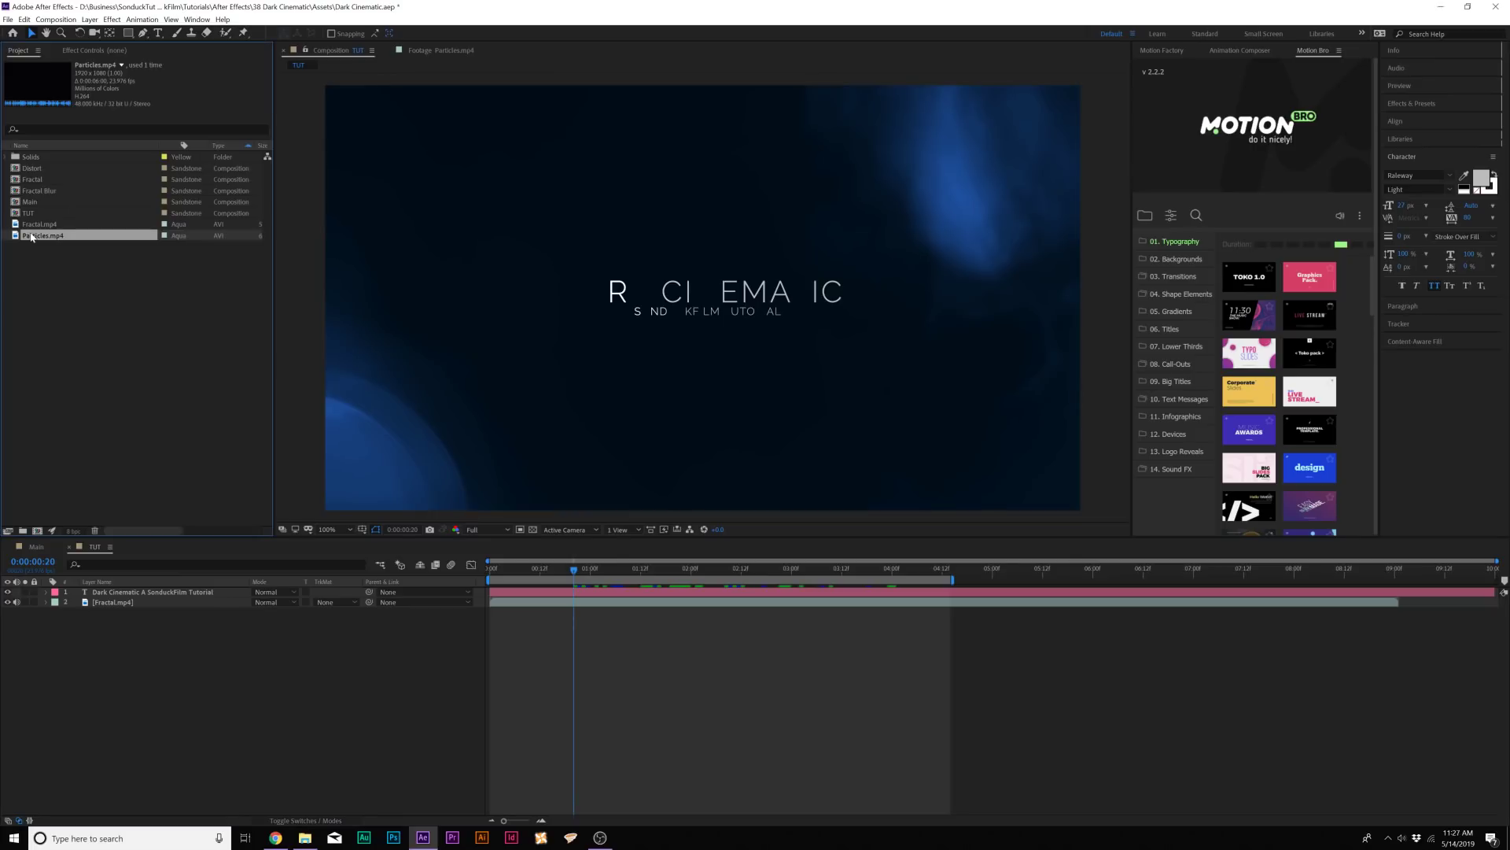
Step: Place Particles.mp4 at the top of the timeline in Screen blend mode and preview it
{"action": "mouse_move", "coordinate": [138, 564]}
{"action": "left_mouse_down"}
{"action": "mouse_move", "coordinate": [100, 600]}
{"action": "mouse_move", "coordinate": [130, 590]}
{"action": "left_mouse_up"}
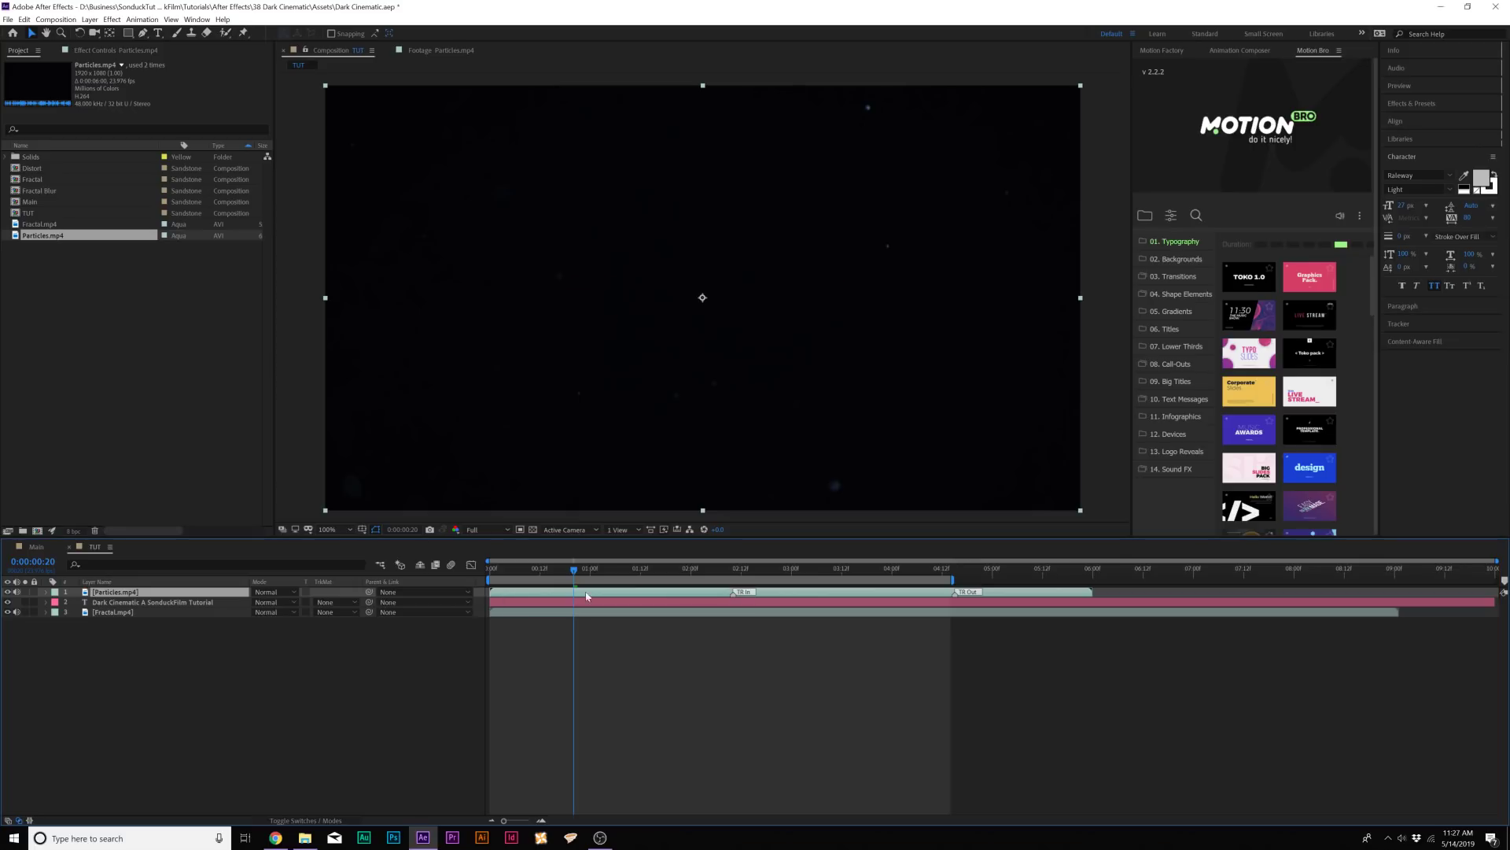
{"action": "left_click", "coordinate": [263, 602]}
{"action": "left_click", "coordinate": [280, 250]}
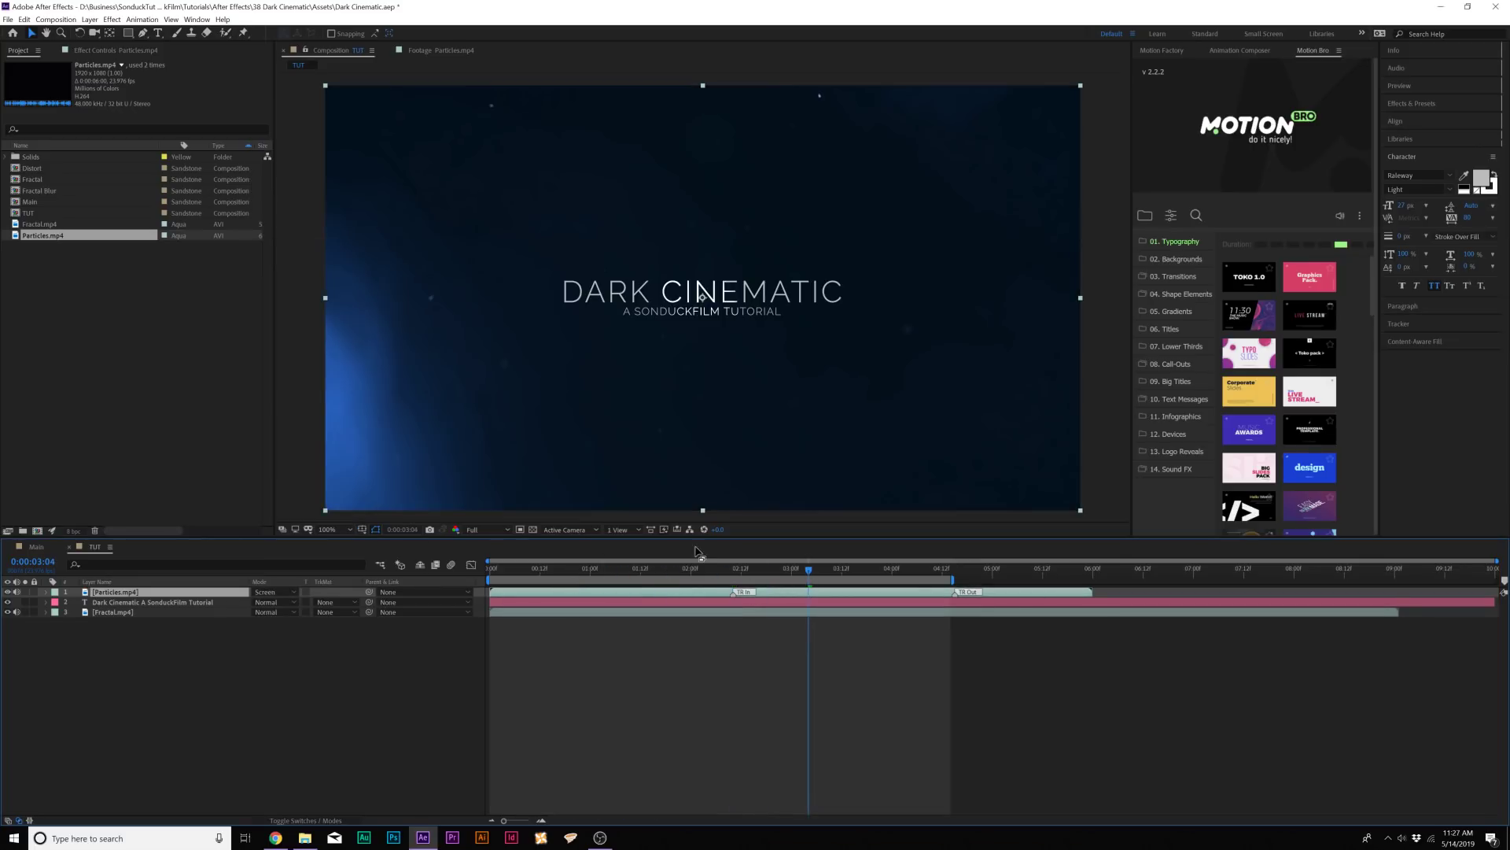
{"action": "left_click", "coordinate": [272, 592]}
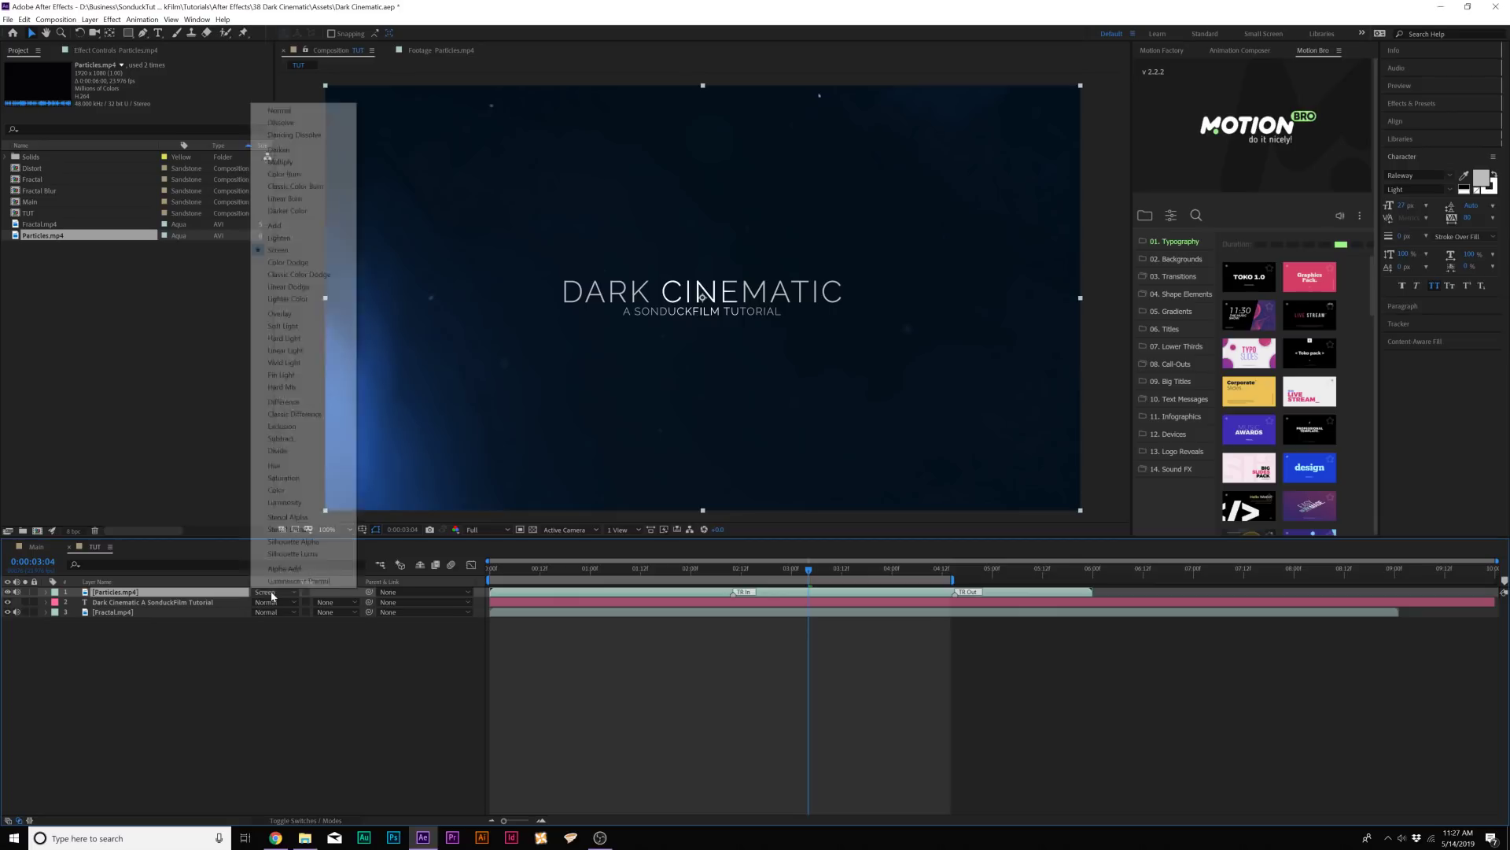
{"action": "left_click", "coordinate": [284, 251]}
{"action": "key", "text": "space"}
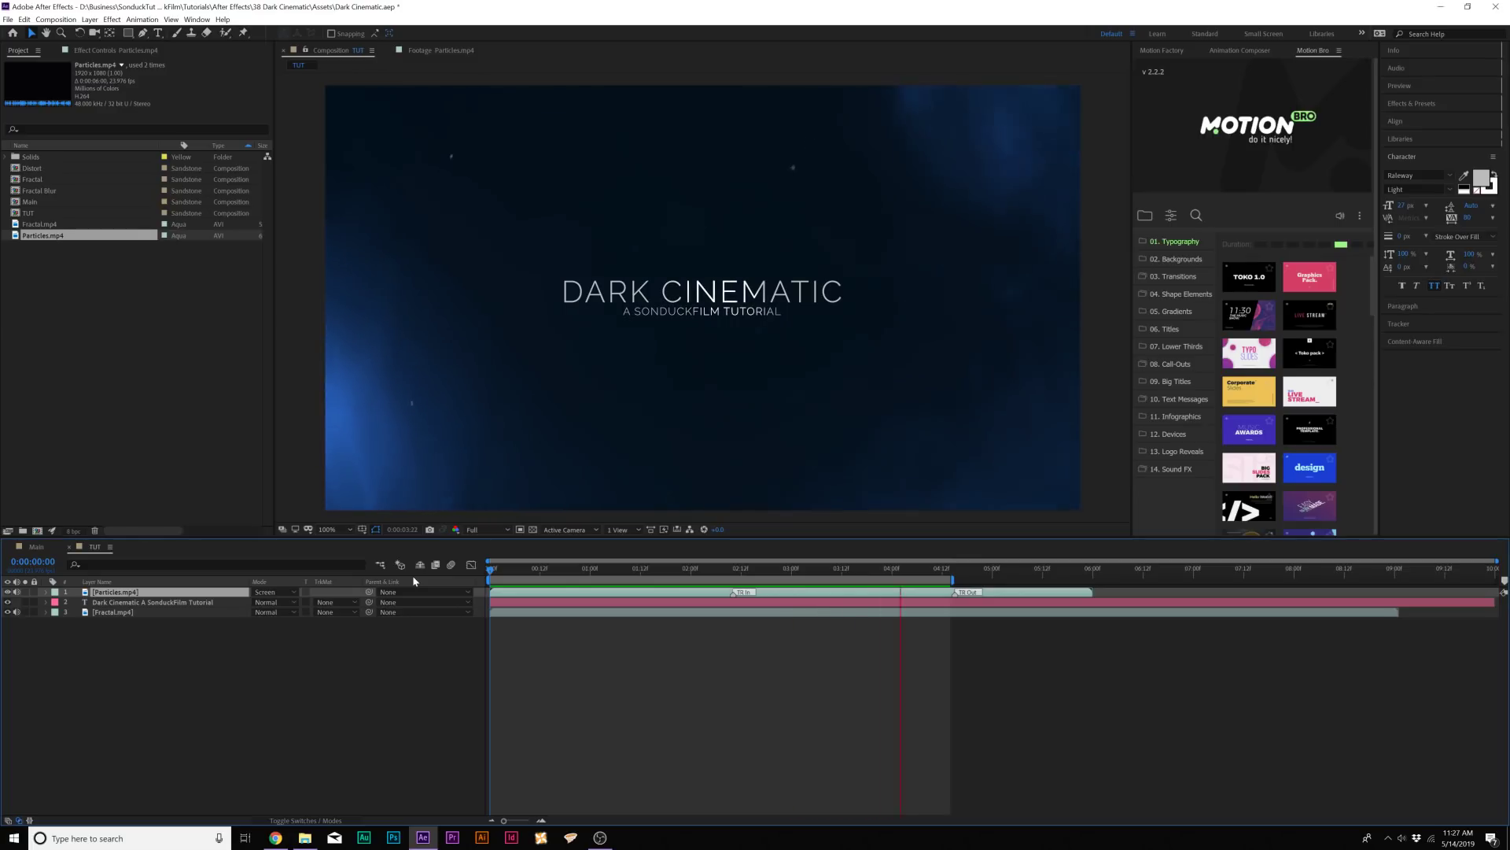
{"action": "key", "text": "space"}
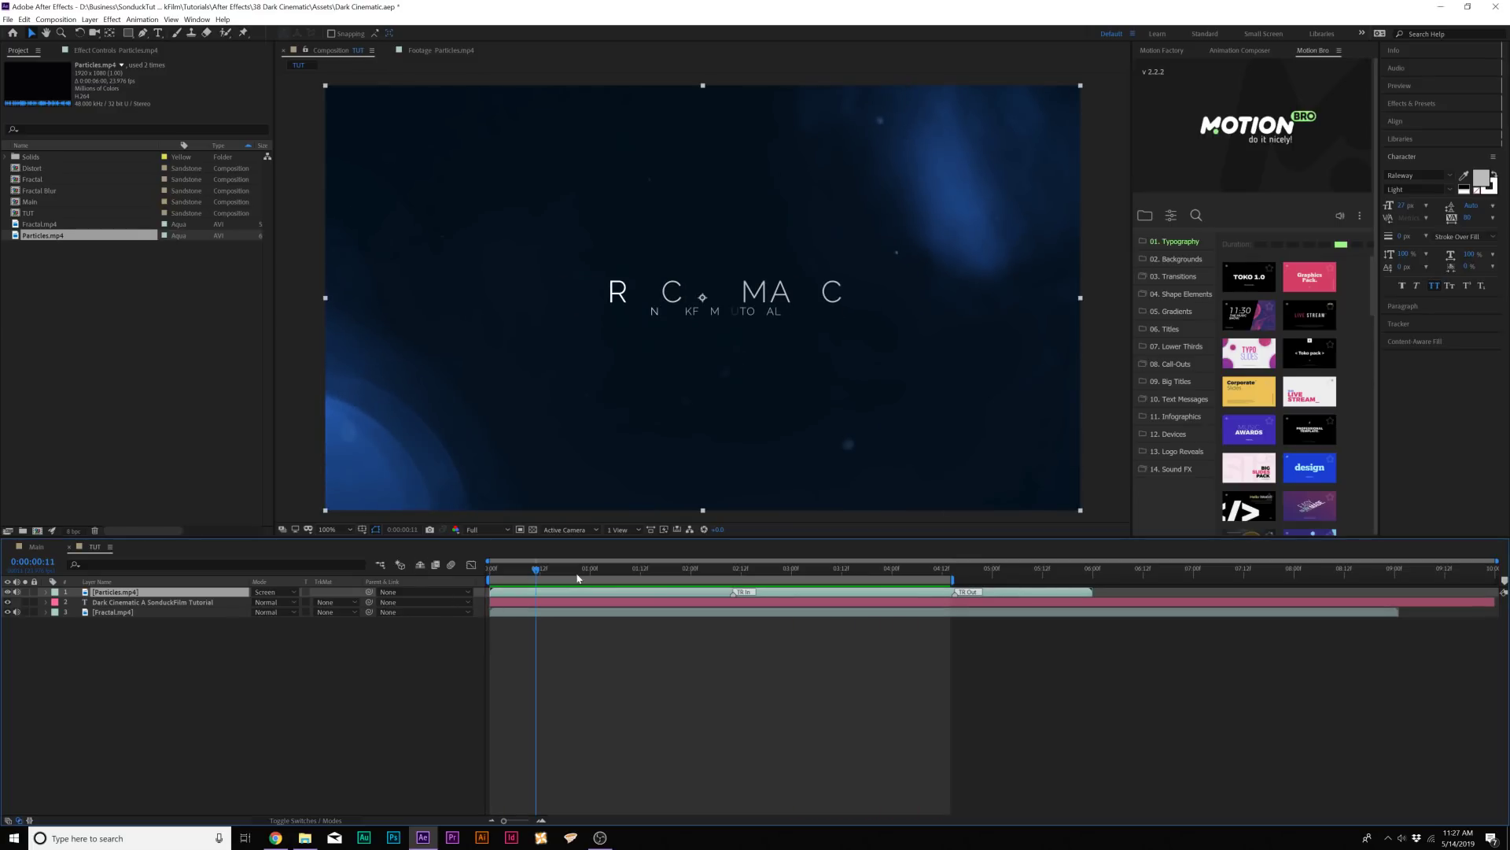
{"action": "key", "text": "space"}
Step: Add a new adjustment layer on top and apply CC Vignette to it
{"action": "left_click", "coordinate": [228, 654]}
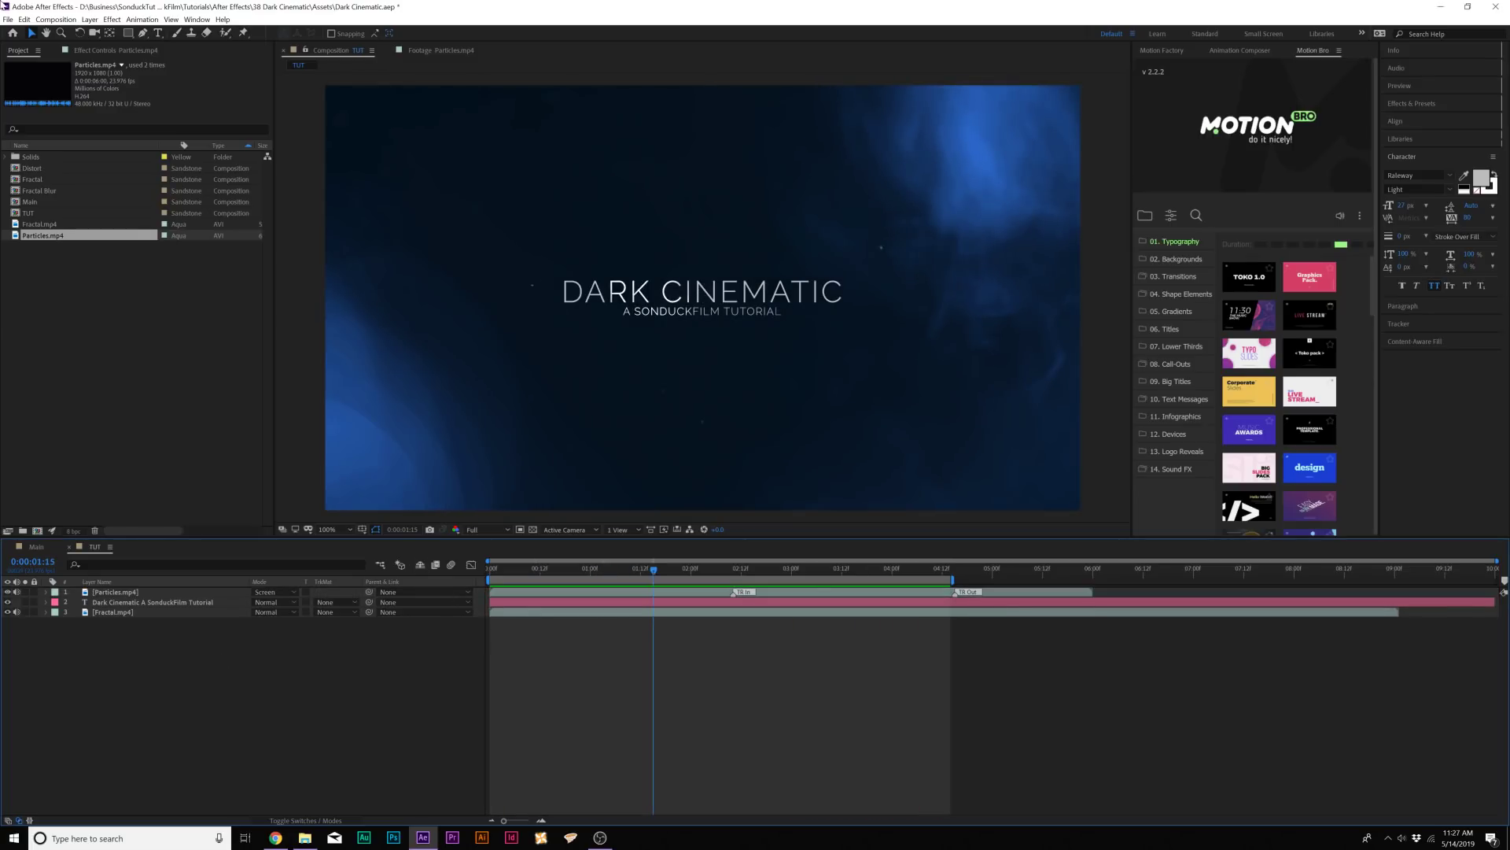
{"action": "left_click", "coordinate": [90, 19]}
{"action": "mouse_move", "coordinate": [197, 32]}
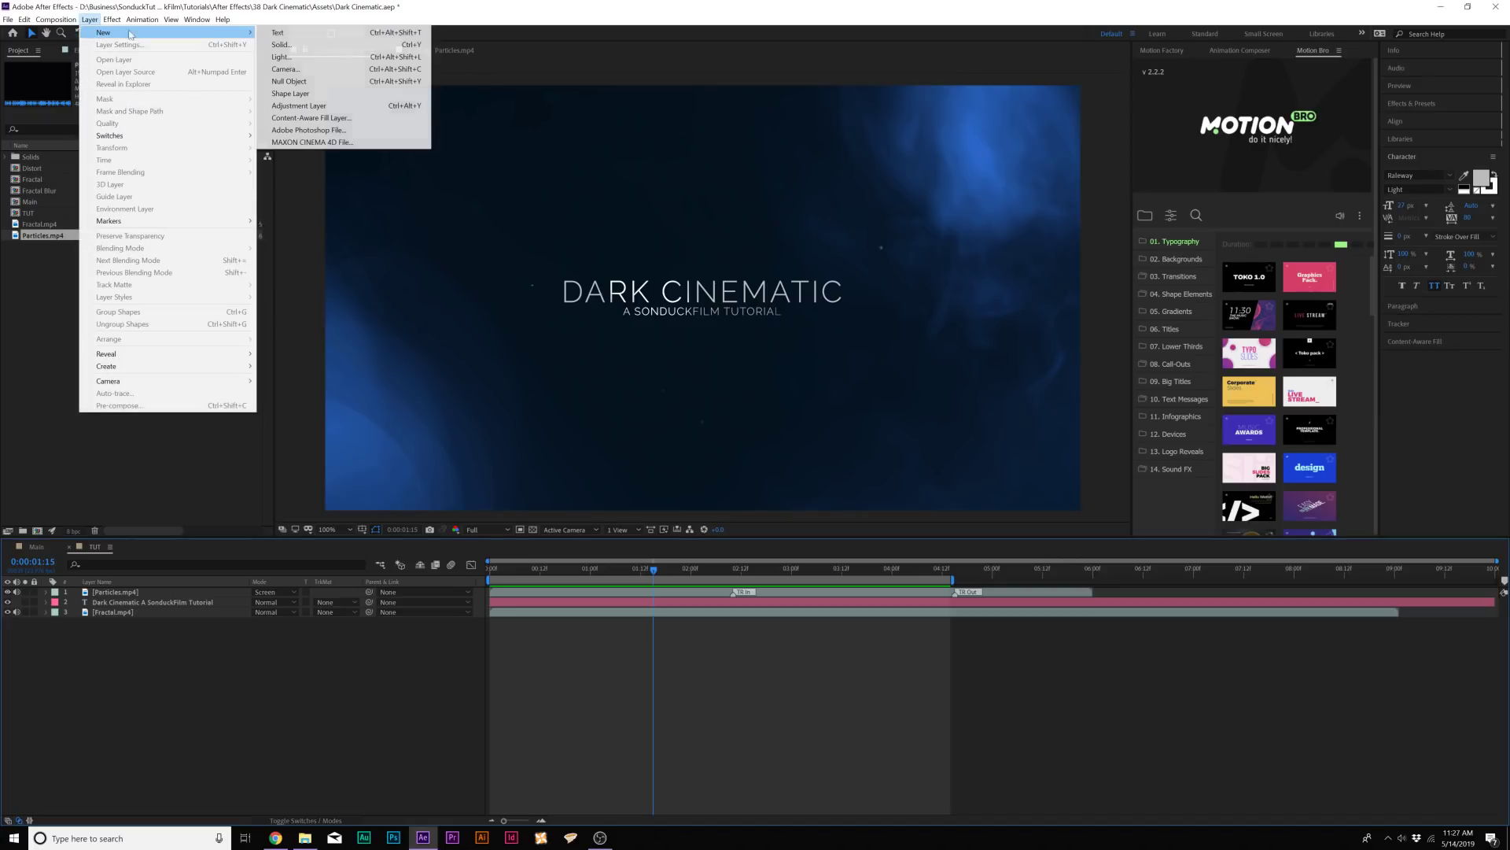
{"action": "left_click", "coordinate": [334, 107]}
{"action": "left_click", "coordinate": [112, 19]}
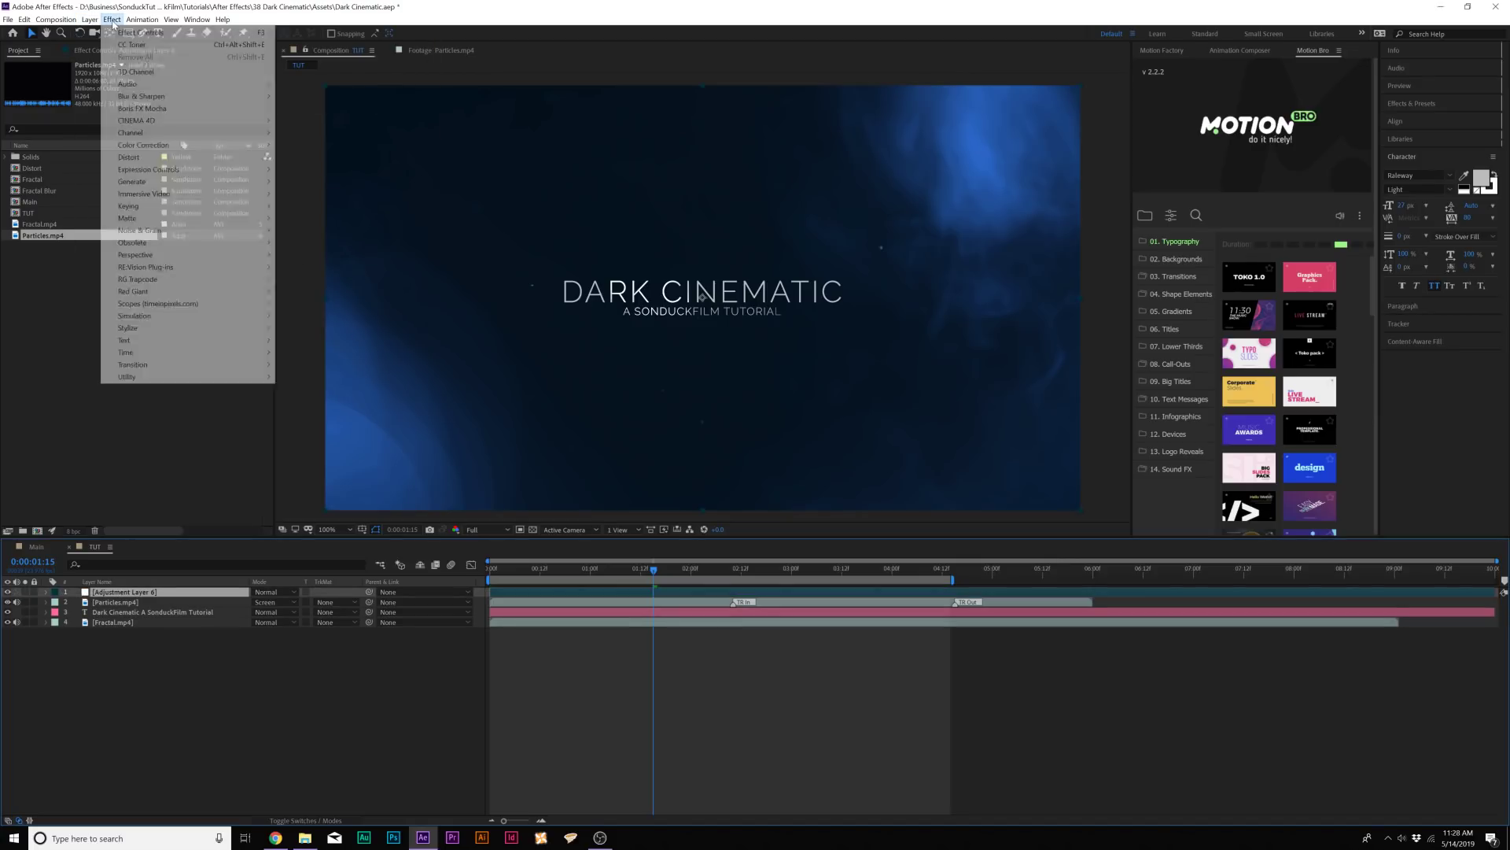
{"action": "mouse_move", "coordinate": [168, 328]}
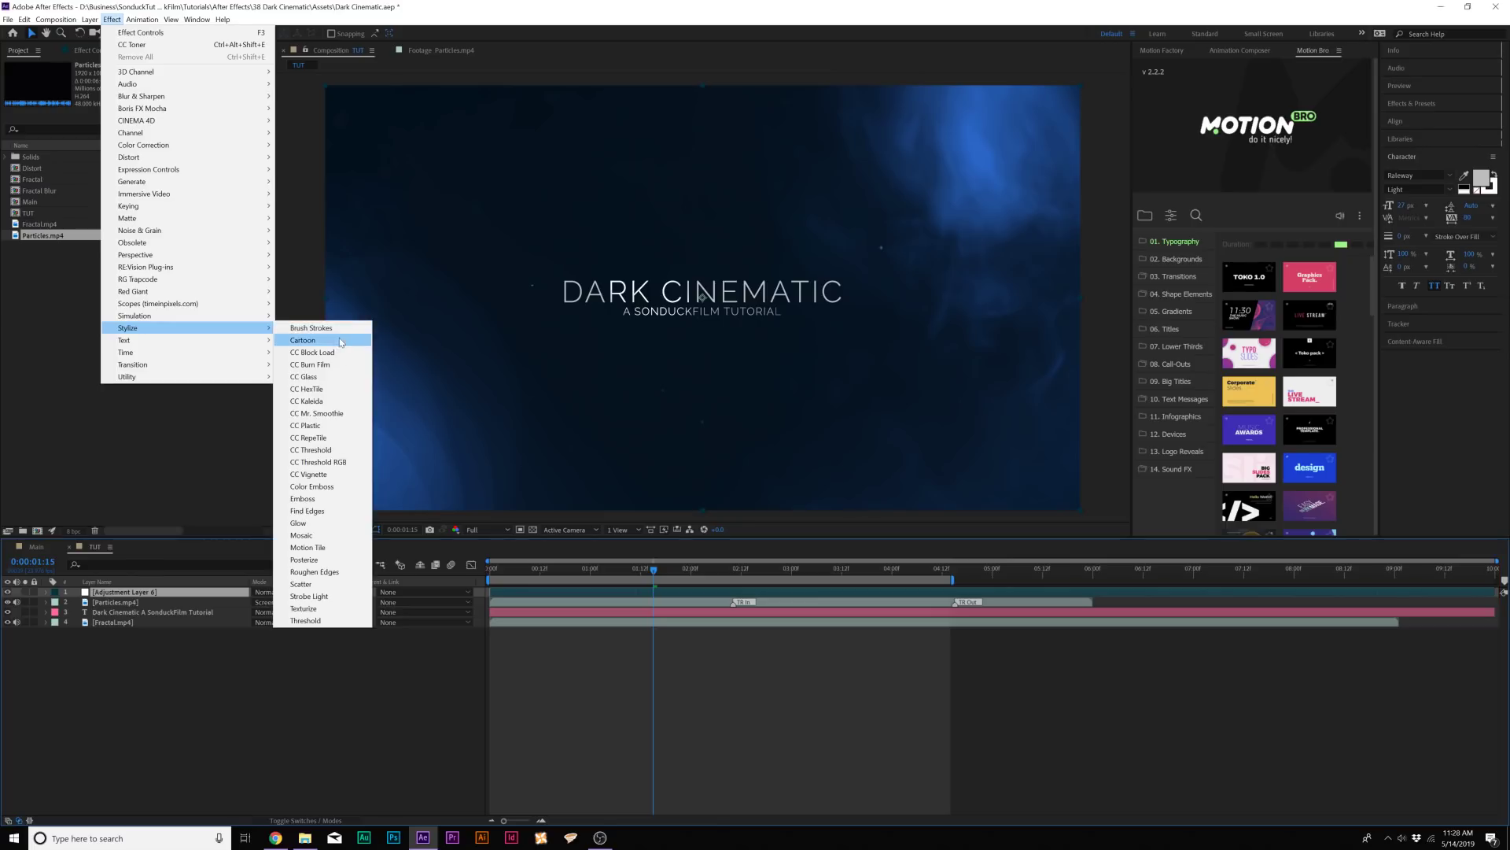
{"action": "left_click", "coordinate": [315, 476]}
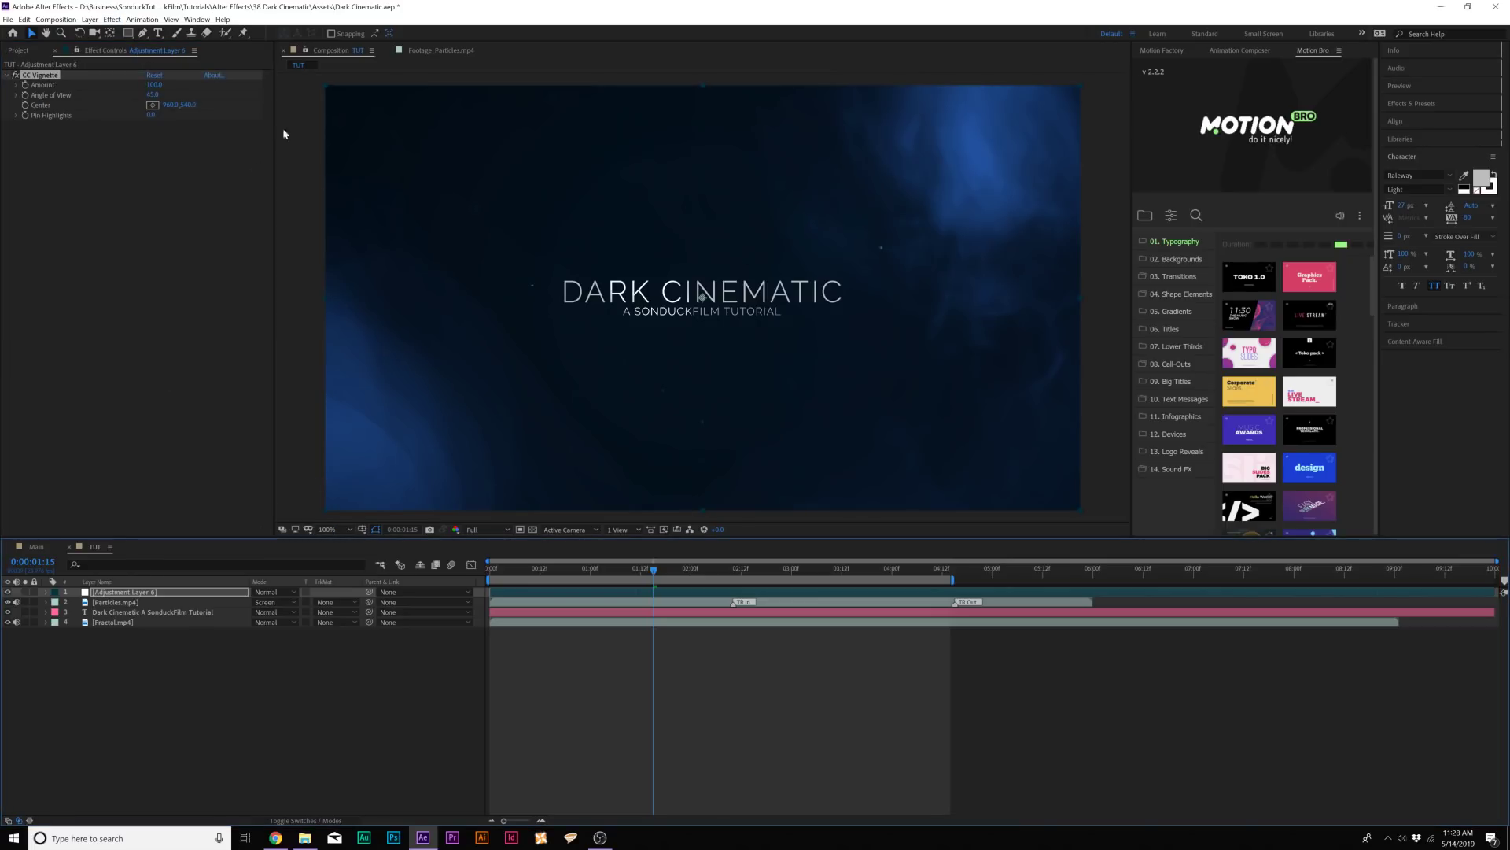
Step: Set vignette Amount to 500 and Angle of View to 41.3, preview, and rename the layer
{"action": "type", "text": "500"}
{"action": "key", "text": "Return"}
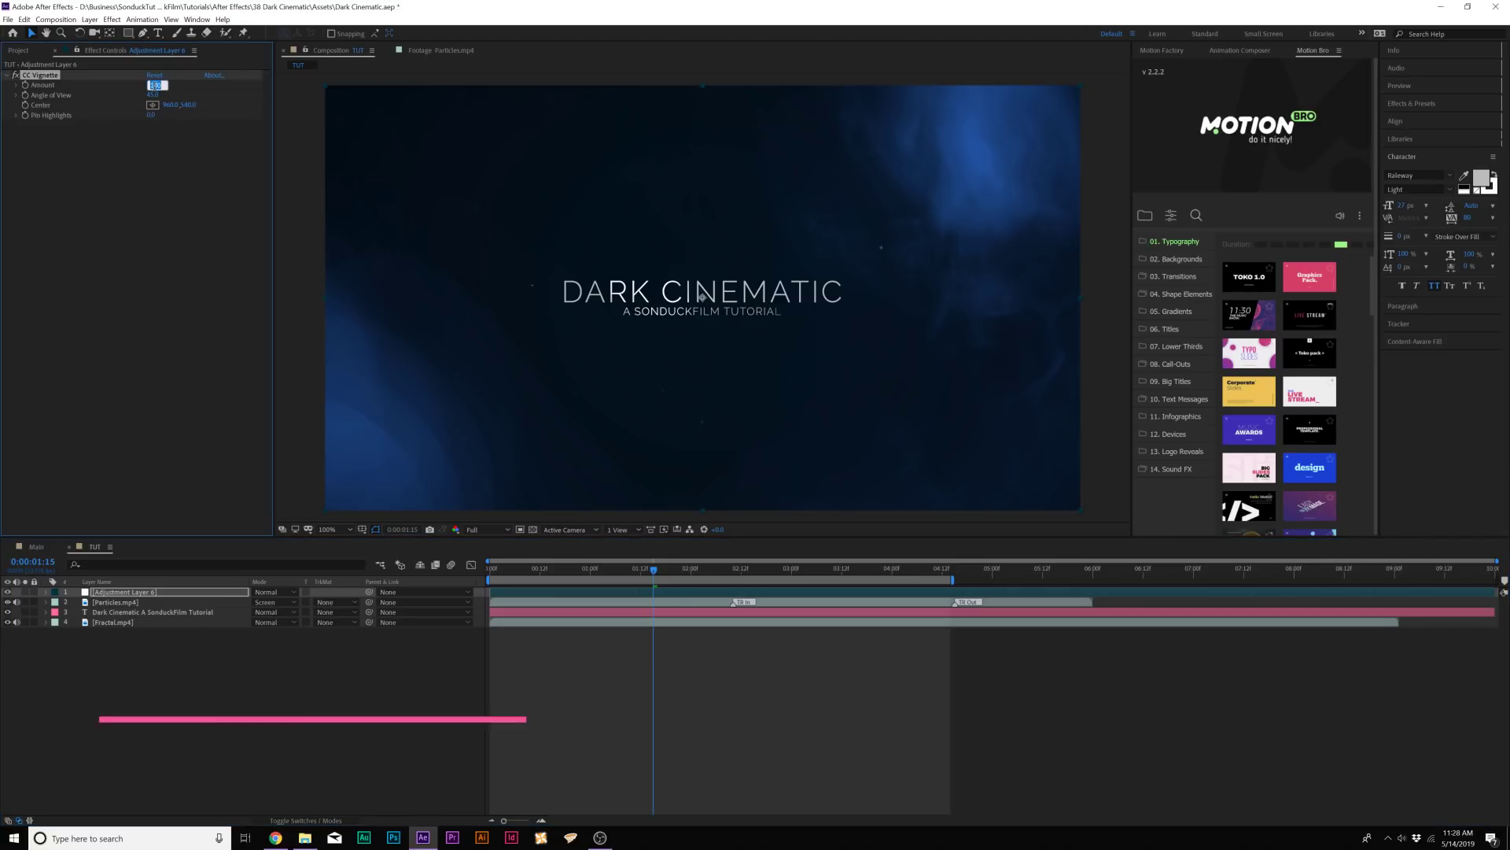
{"action": "left_click", "coordinate": [153, 105]}
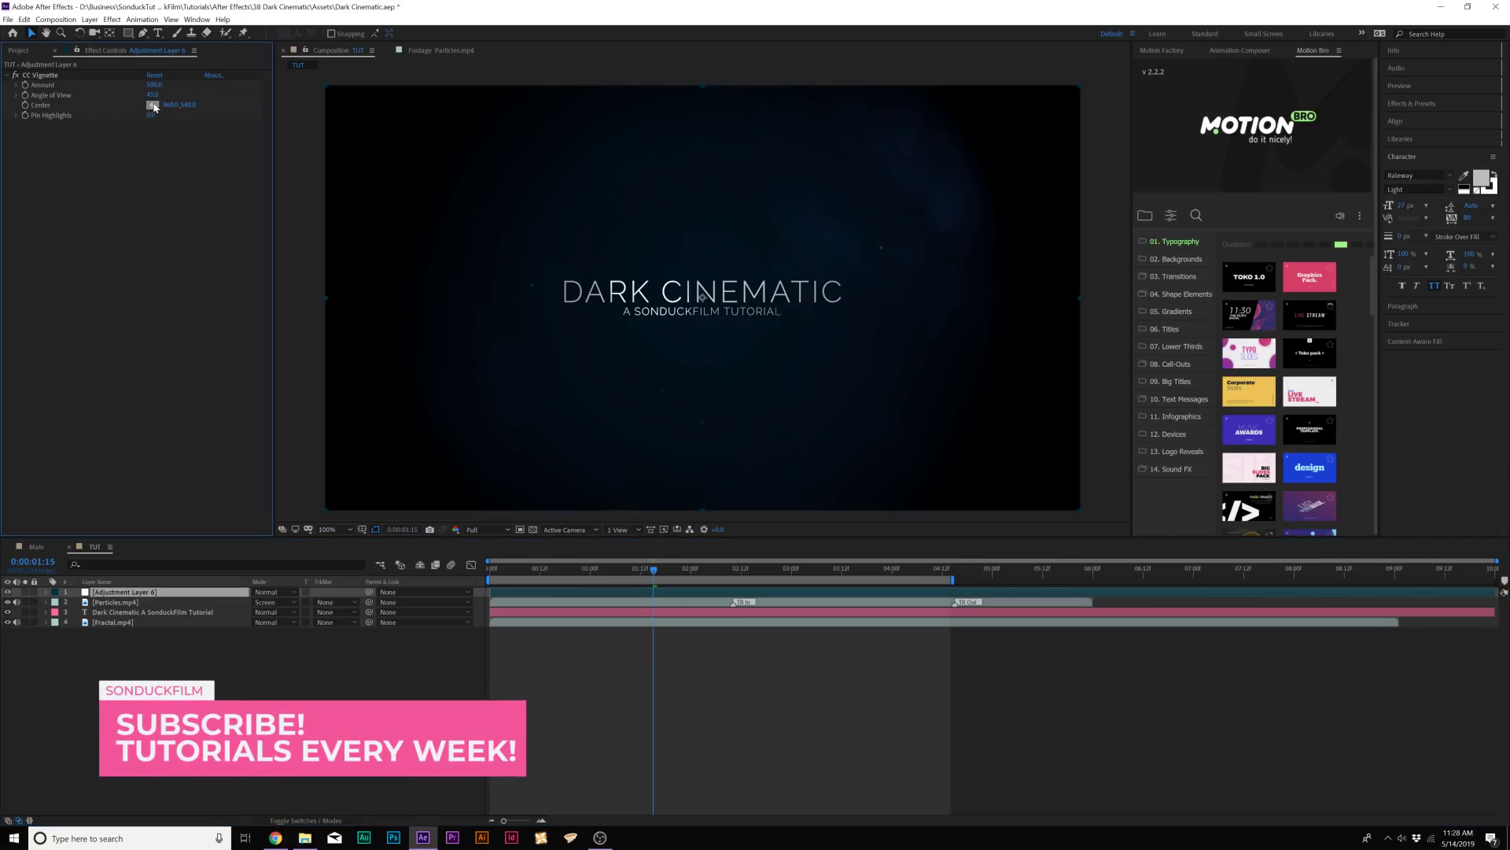
{"action": "left_click_drag", "start_coordinate": [152, 98], "coordinate": [118, 95]}
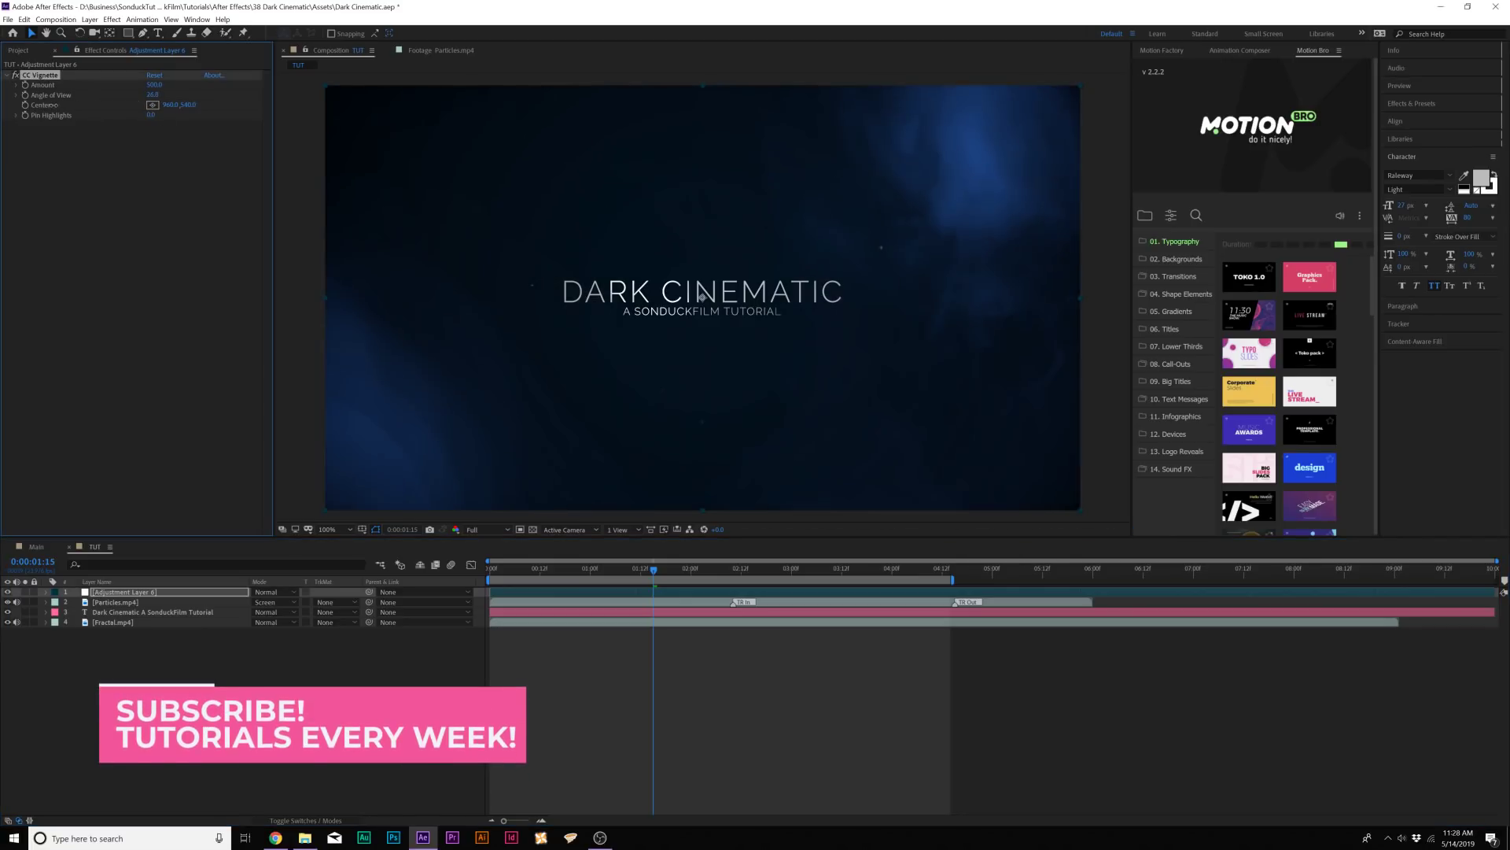
{"action": "left_click", "coordinate": [226, 716]}
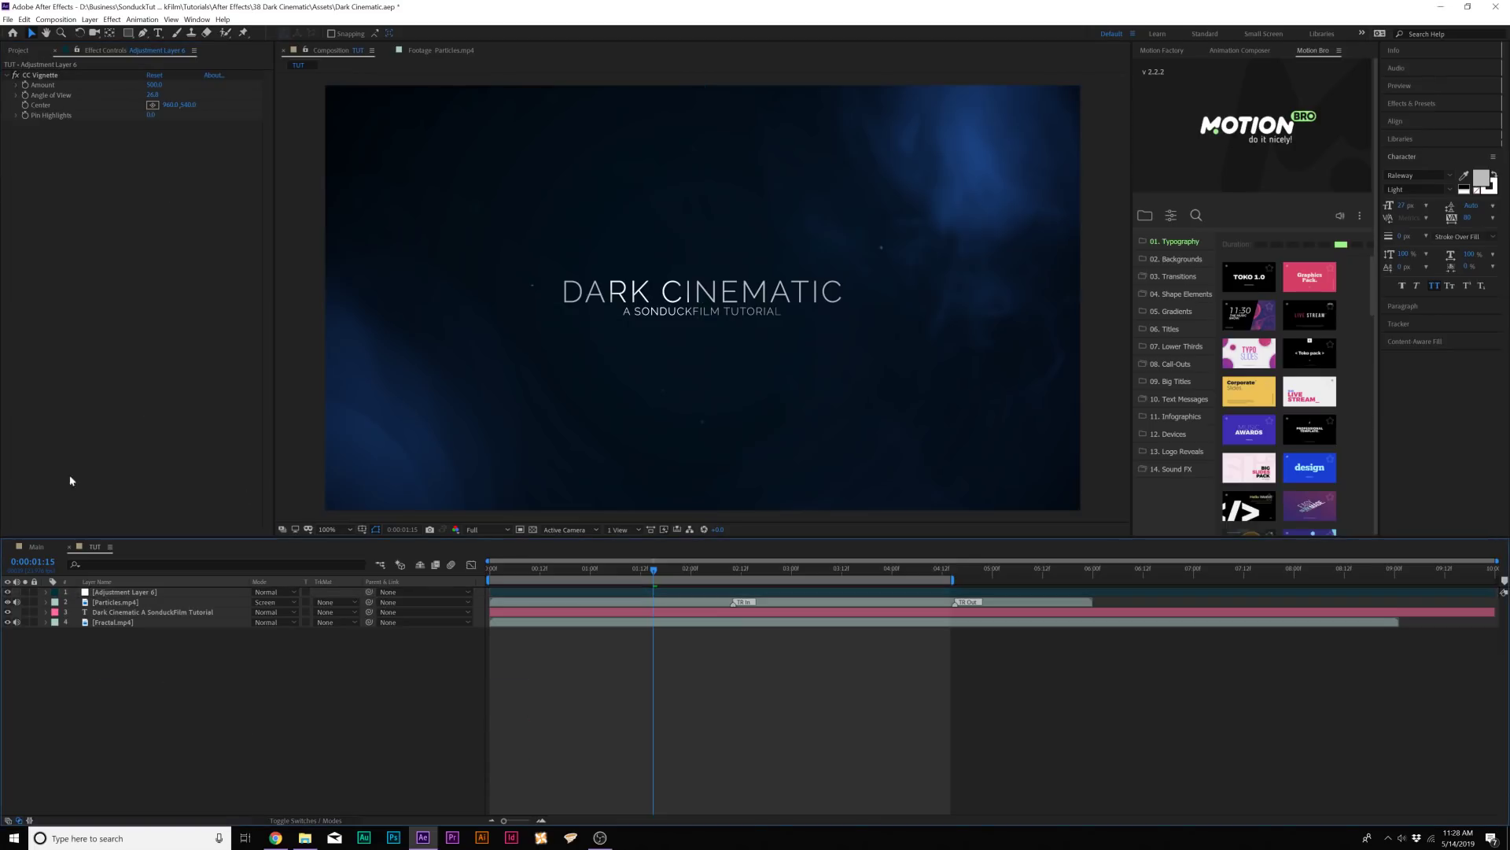
{"action": "key", "text": "space"}
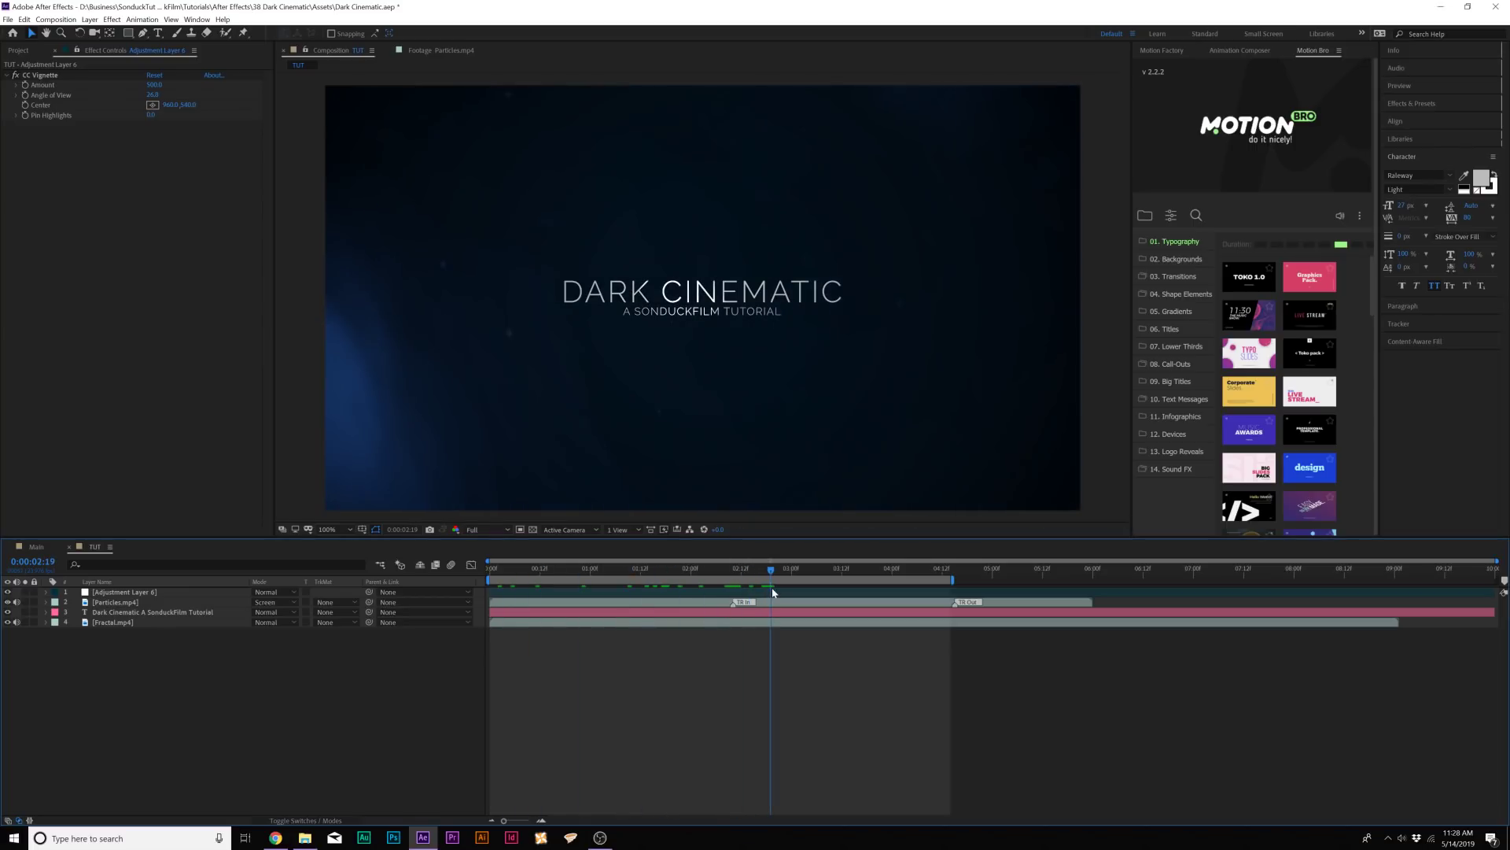
{"action": "key", "text": "Return"}
Step: Name the previous layer Vignette, then add a new adjustment layer named Noise
{"action": "type", "text": "Vignette"}
{"action": "key", "text": "Return"}
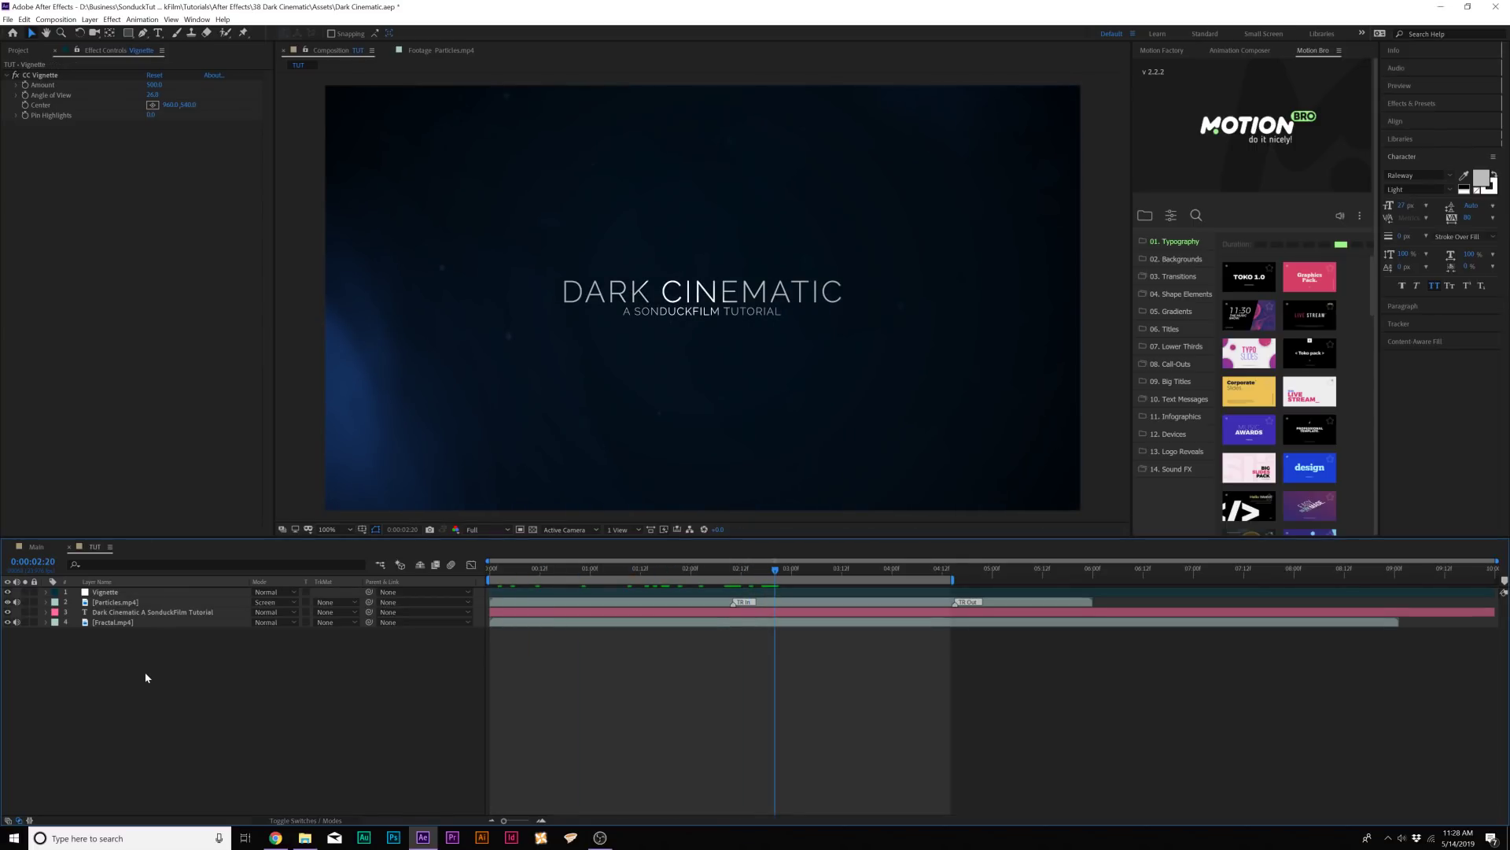
{"action": "key", "text": "ctrl+alt+y"}
{"action": "key", "text": "Return"}
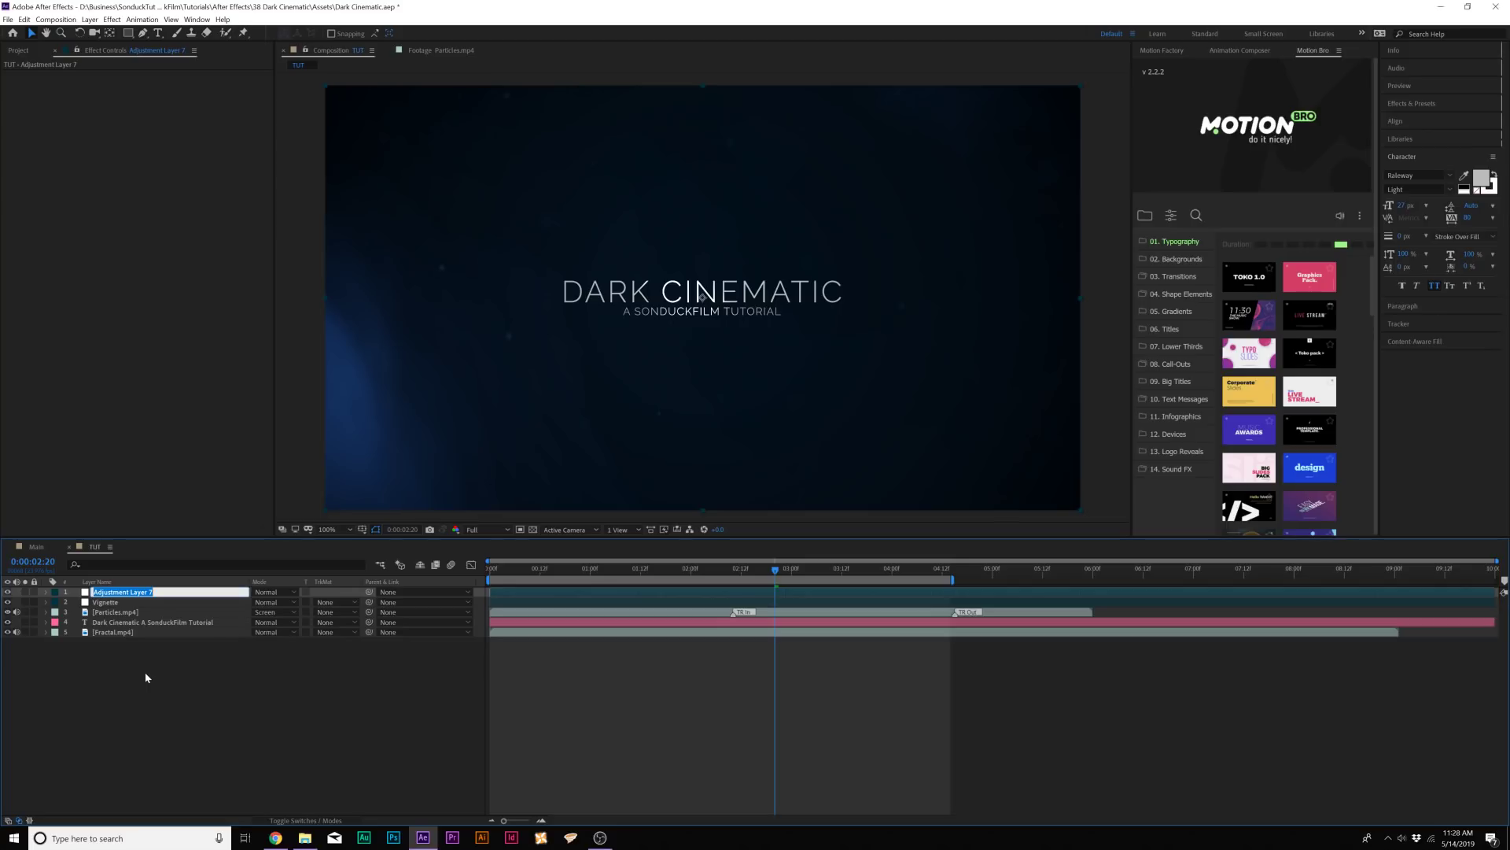
{"action": "type", "text": "Noise"}
{"action": "key", "text": "Return"}
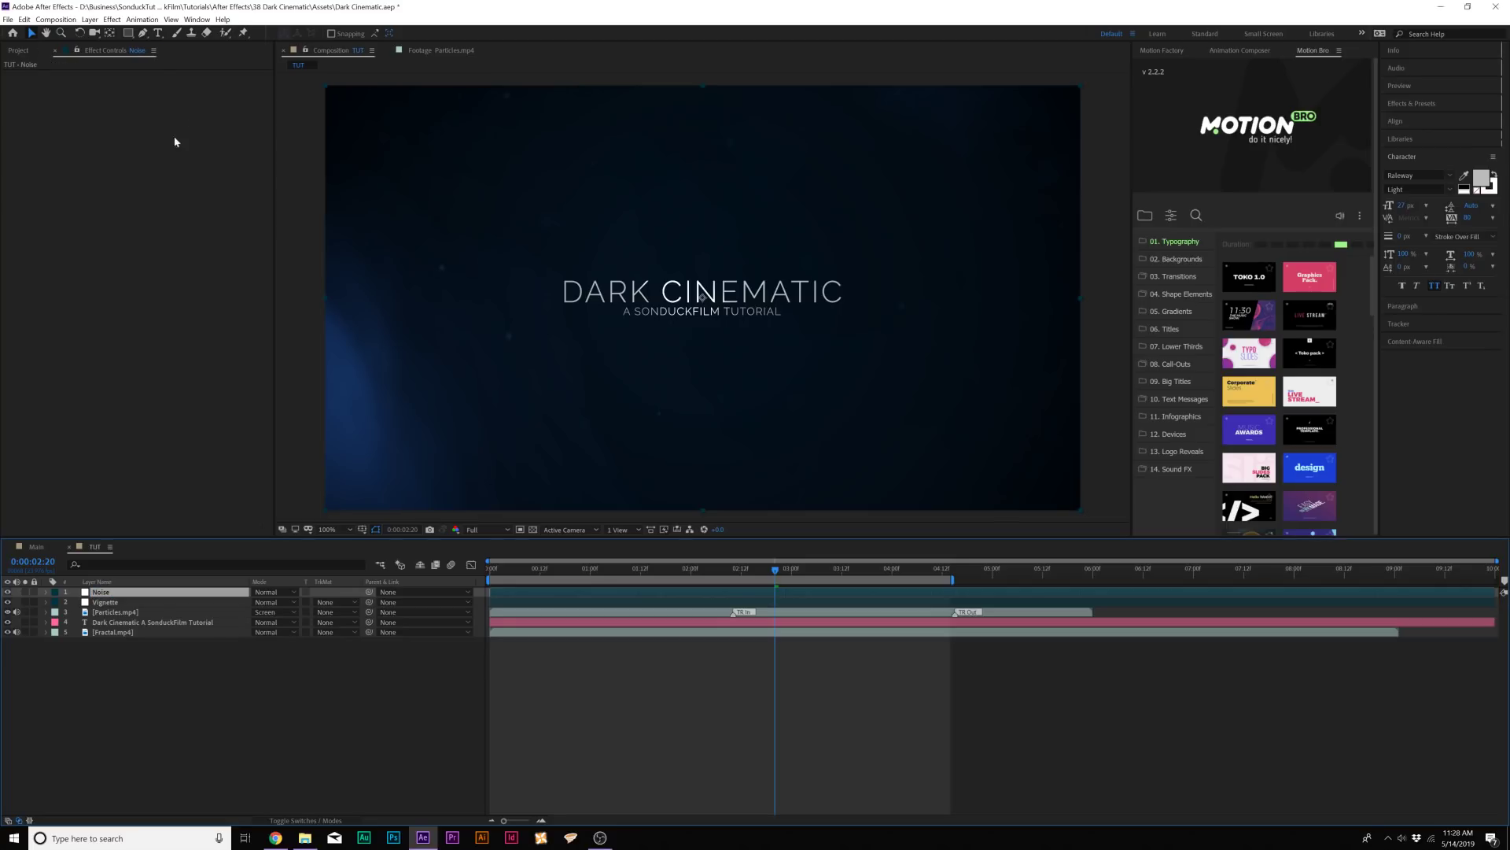
Step: Apply the Noise effect to the Noise layer with Amount of Noise at 5%
{"action": "left_click", "coordinate": [111, 19]}
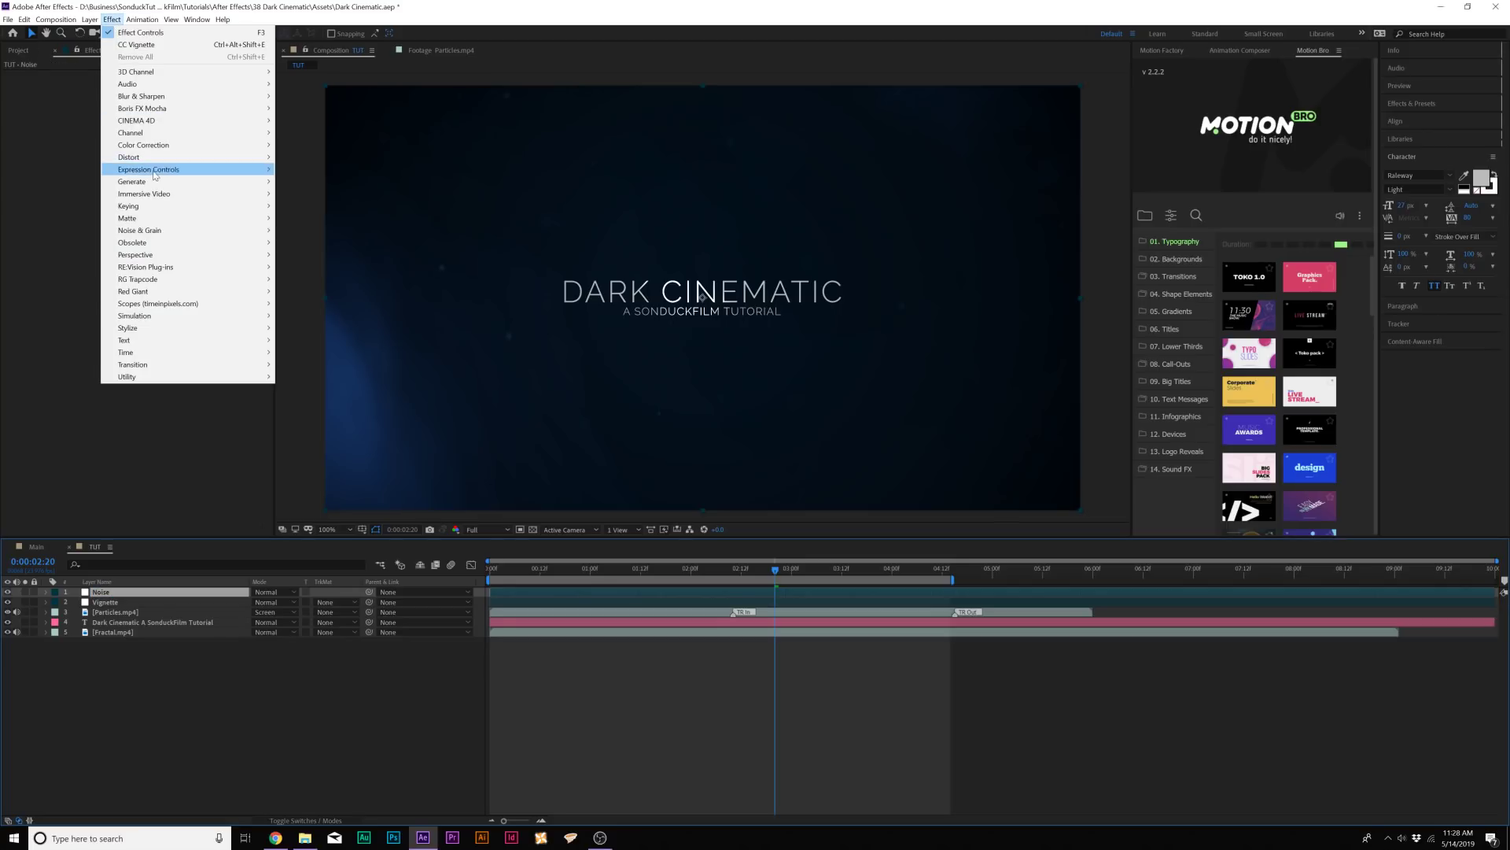
{"action": "mouse_move", "coordinate": [152, 230]}
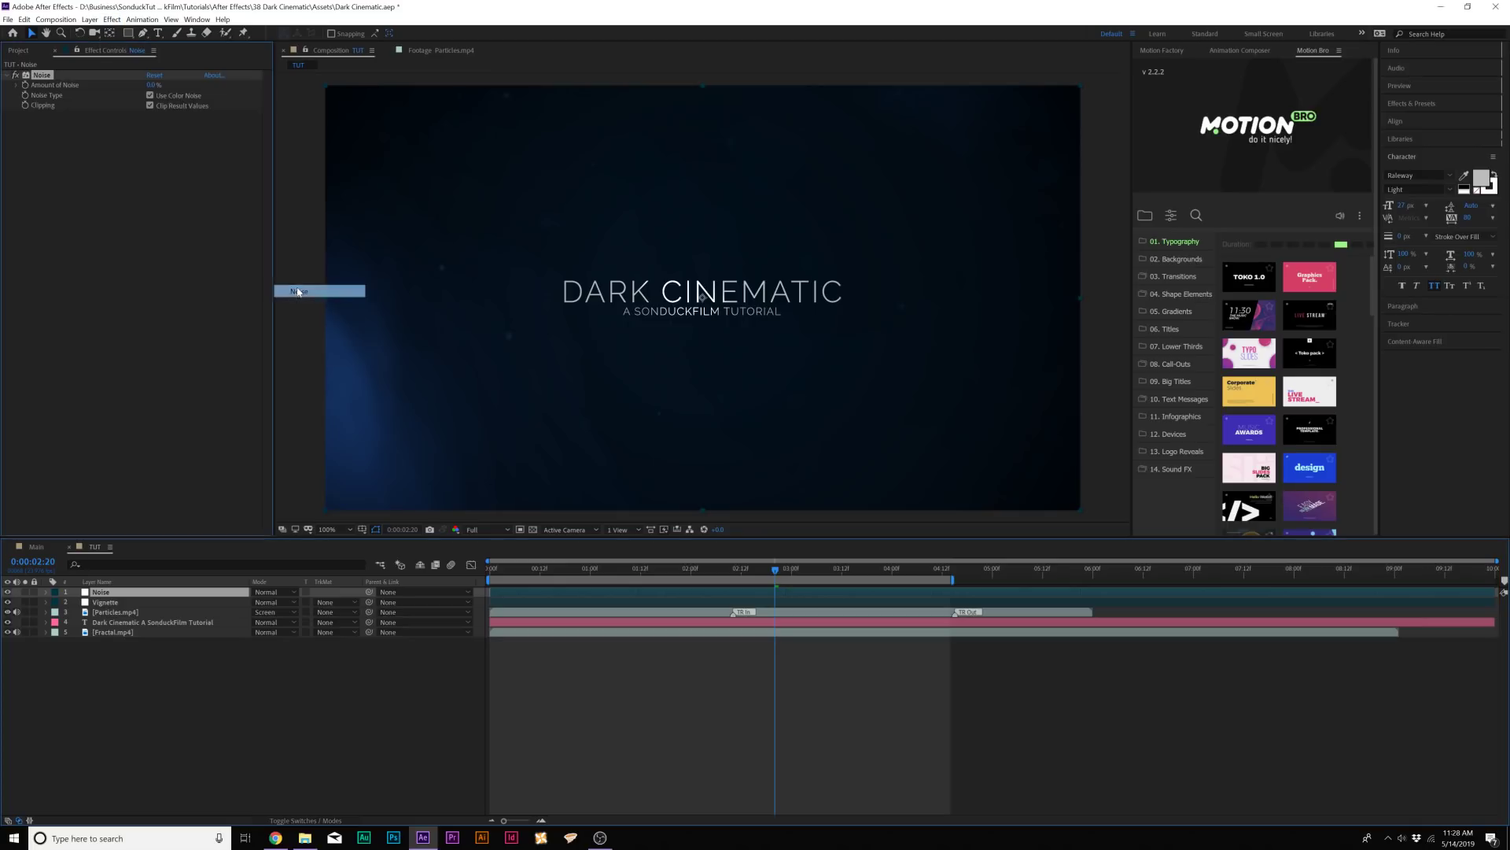
{"action": "left_click", "coordinate": [315, 290]}
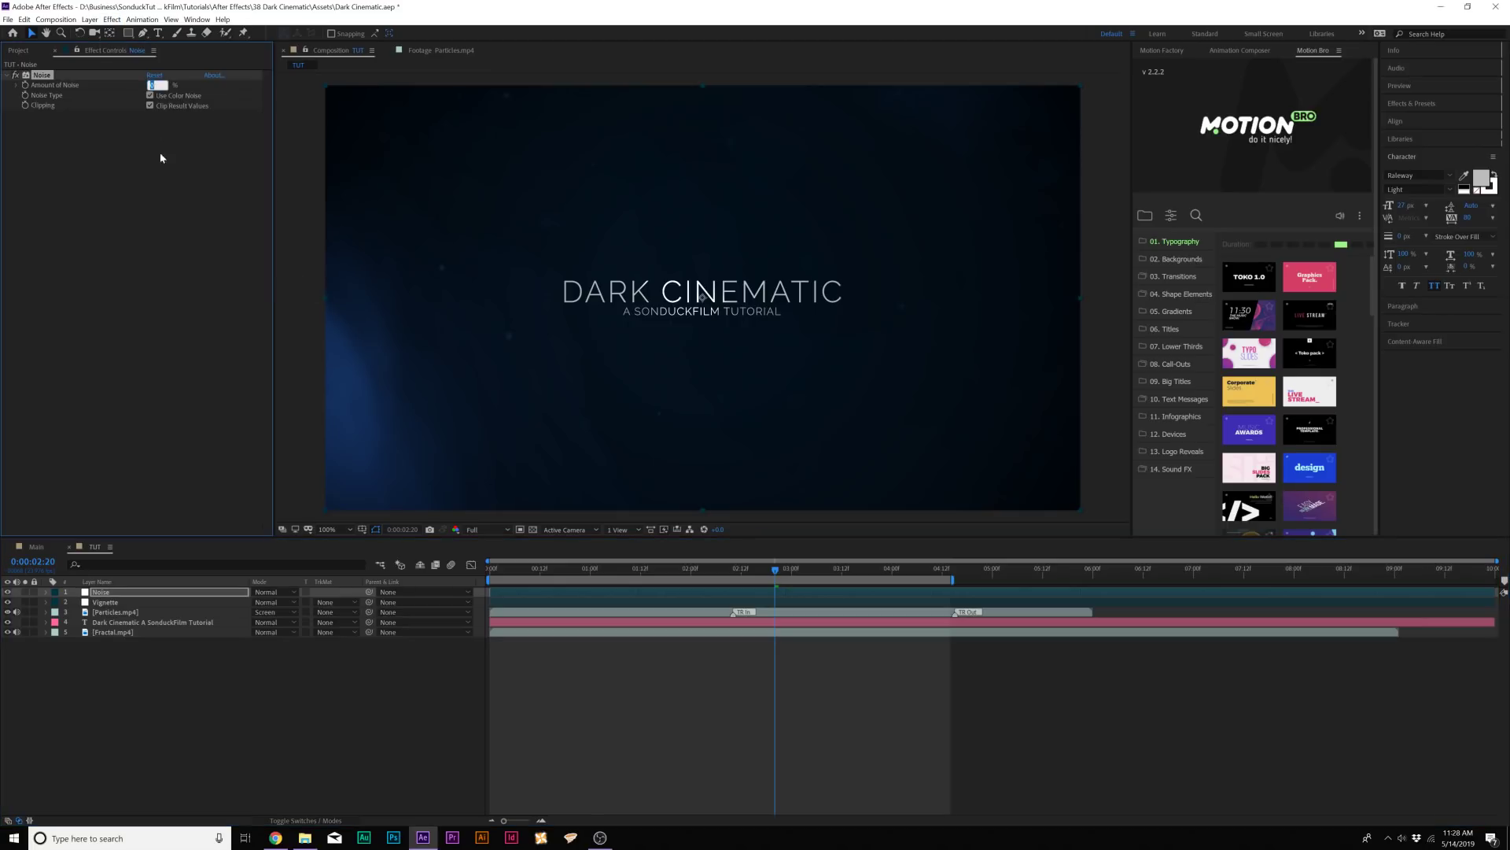
{"action": "type", "text": "5"}
{"action": "key", "text": "Return"}
Step: Zoom in to compare grain with the Noise layer hidden, then select Fractal.mp4 at 0:01:07
{"action": "key", "text": "period"}
{"action": "key", "text": "period"}
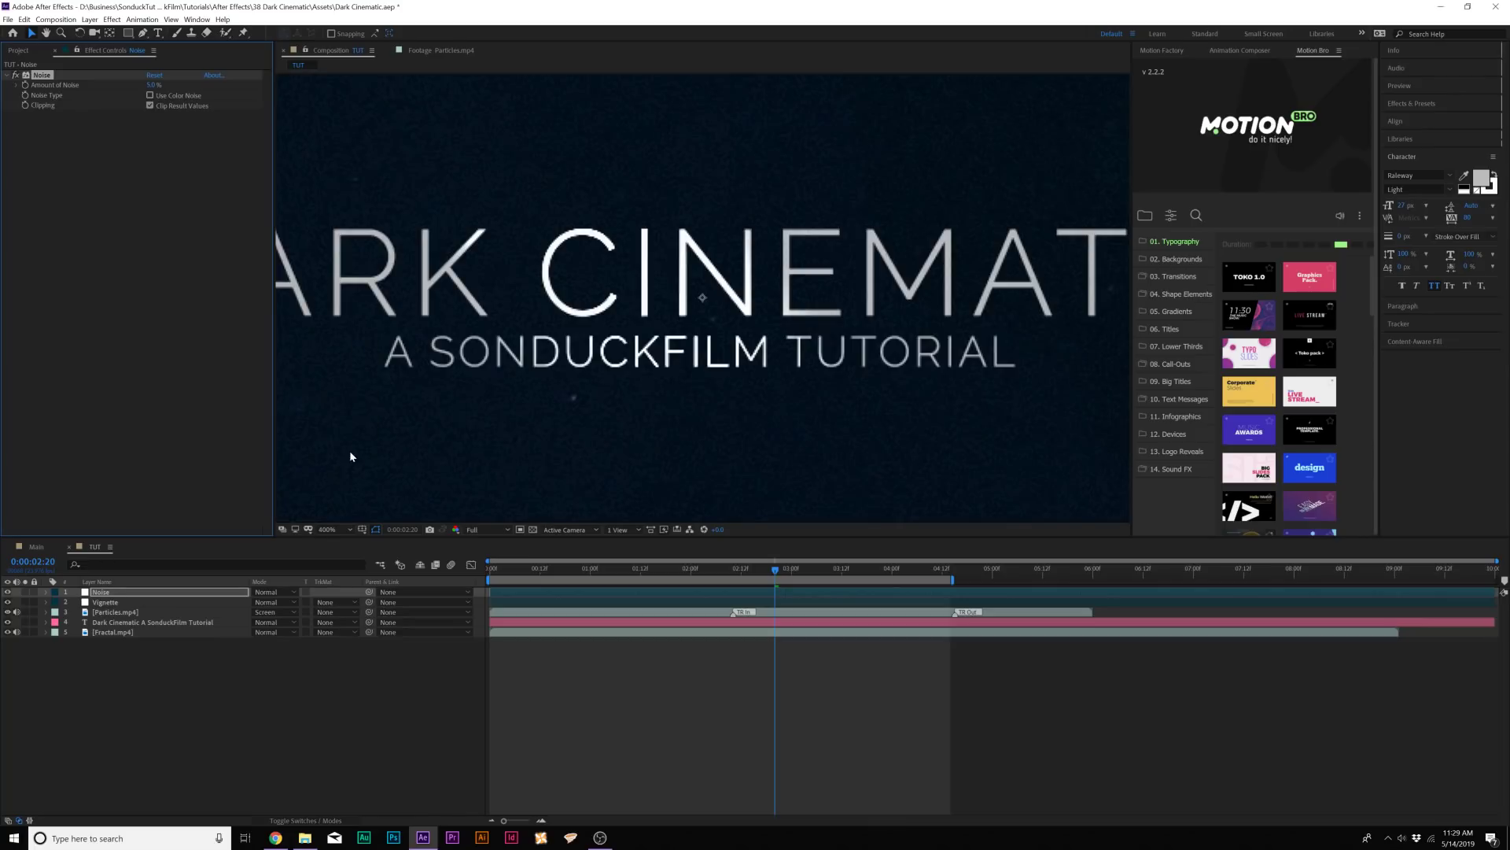
{"action": "left_click", "coordinate": [9, 592]}
{"action": "key", "text": "comma"}
{"action": "key", "text": "comma"}
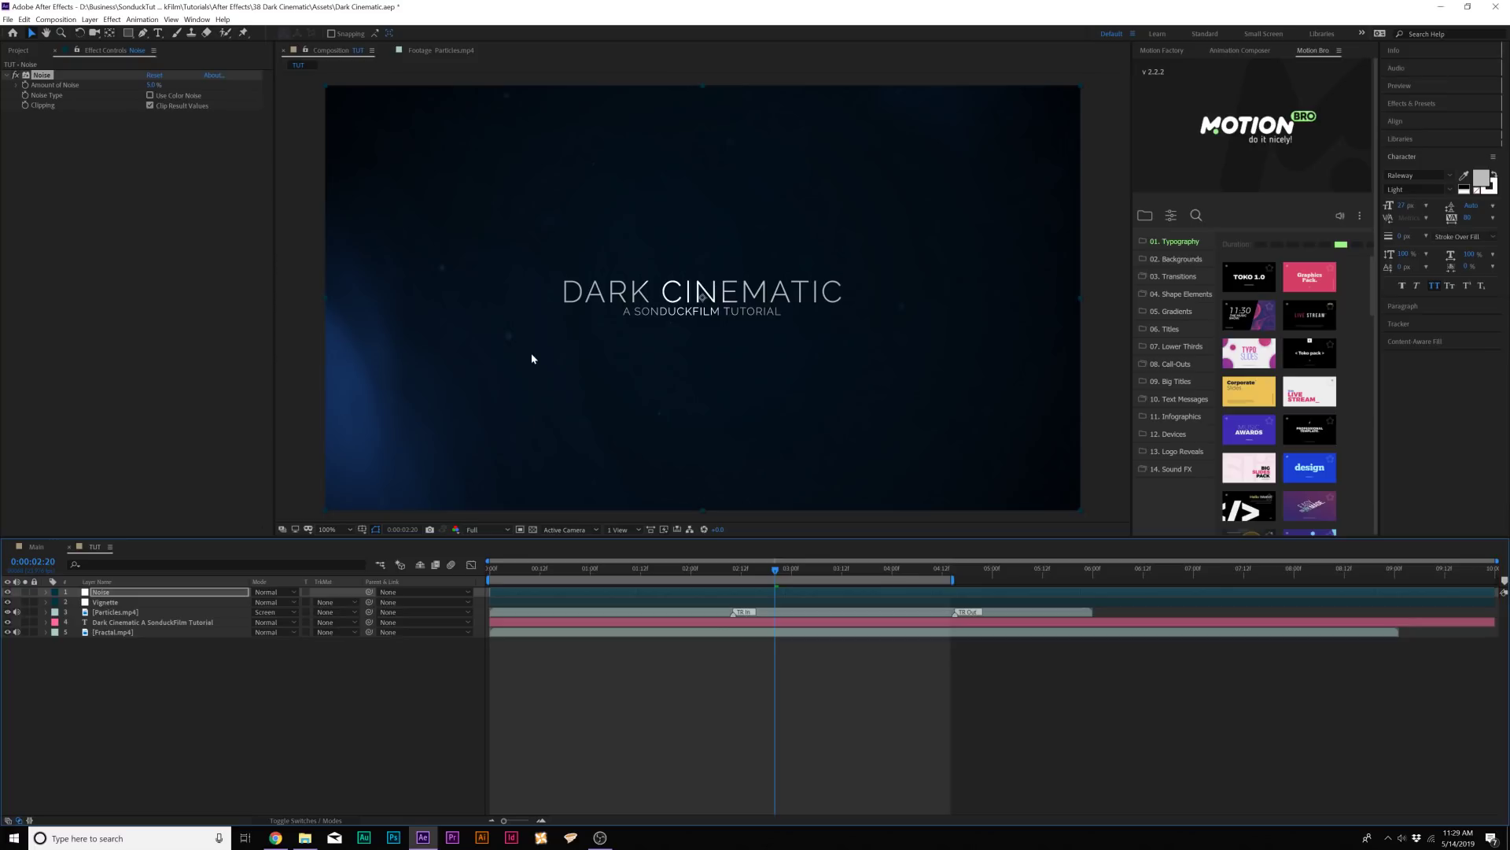
{"action": "left_click", "coordinate": [758, 631]}
{"action": "left_click", "coordinate": [622, 568]}
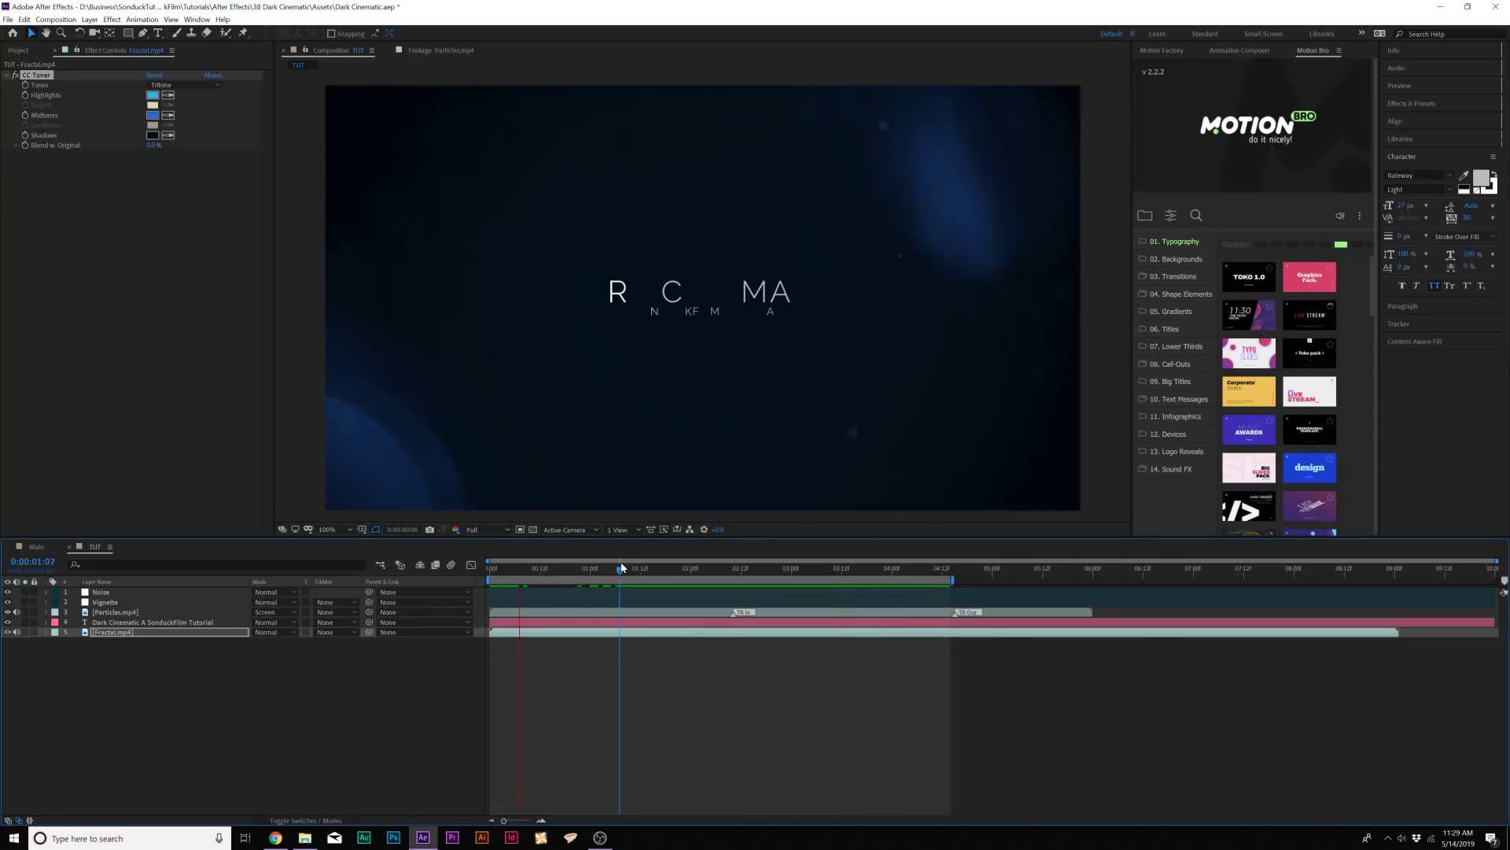
{"action": "key", "text": "space"}
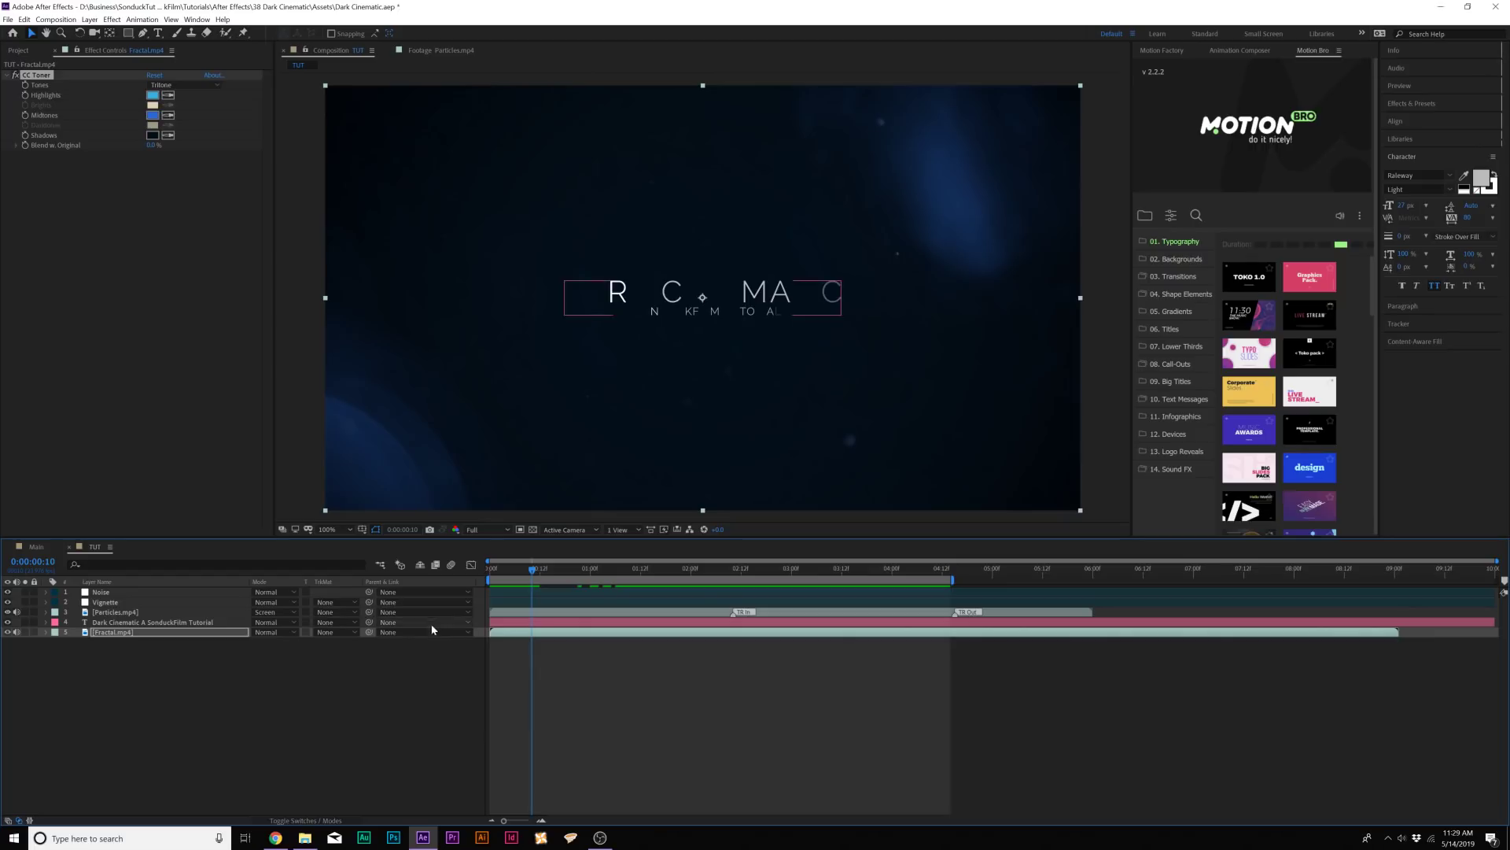
{"action": "left_click_drag", "start_coordinate": [533, 568], "coordinate": [705, 568]}
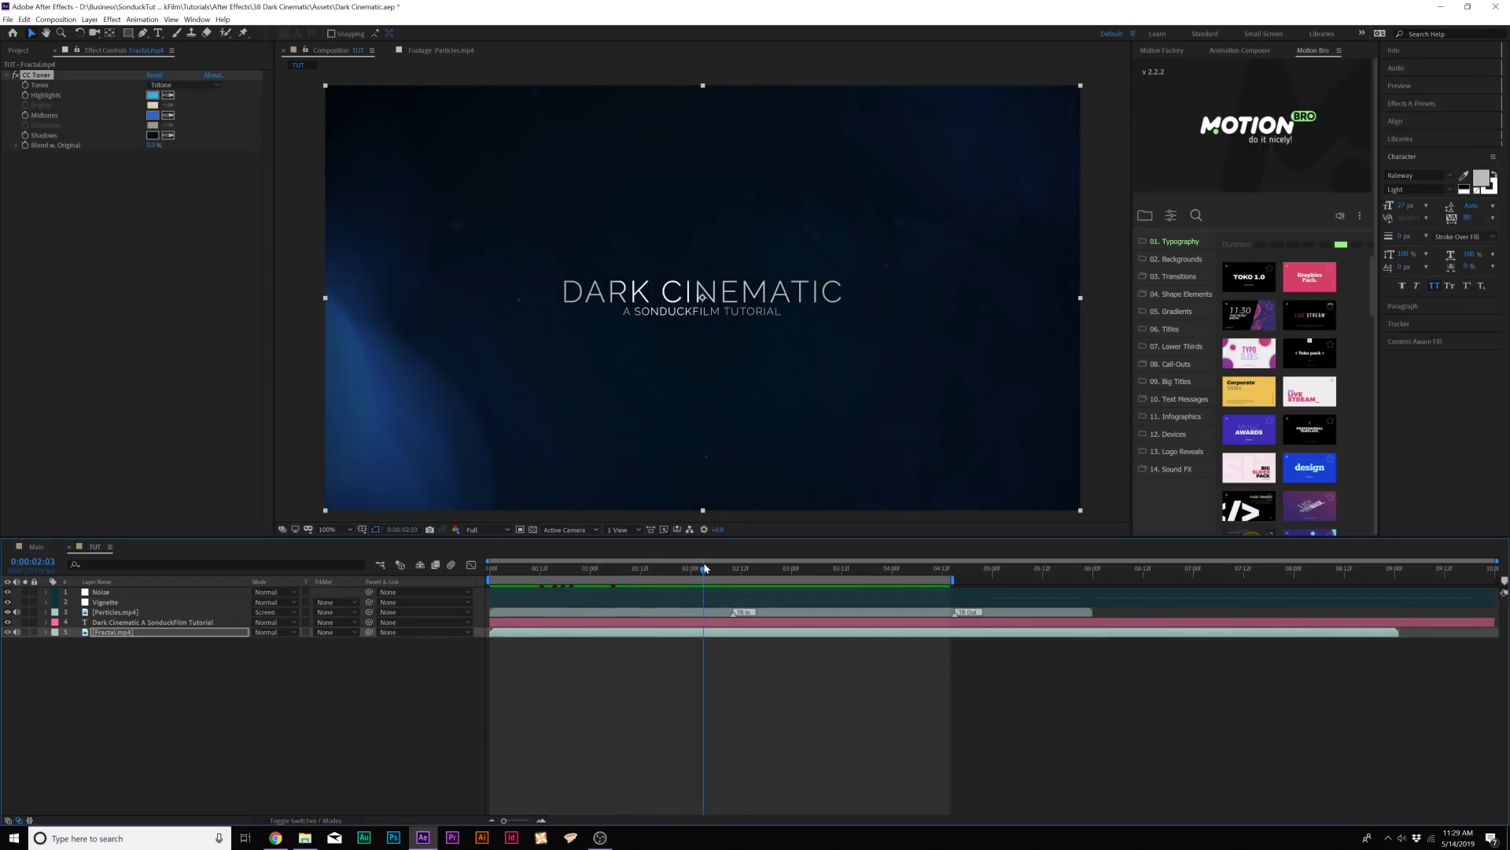
{"action": "left_click", "coordinate": [82, 21]}
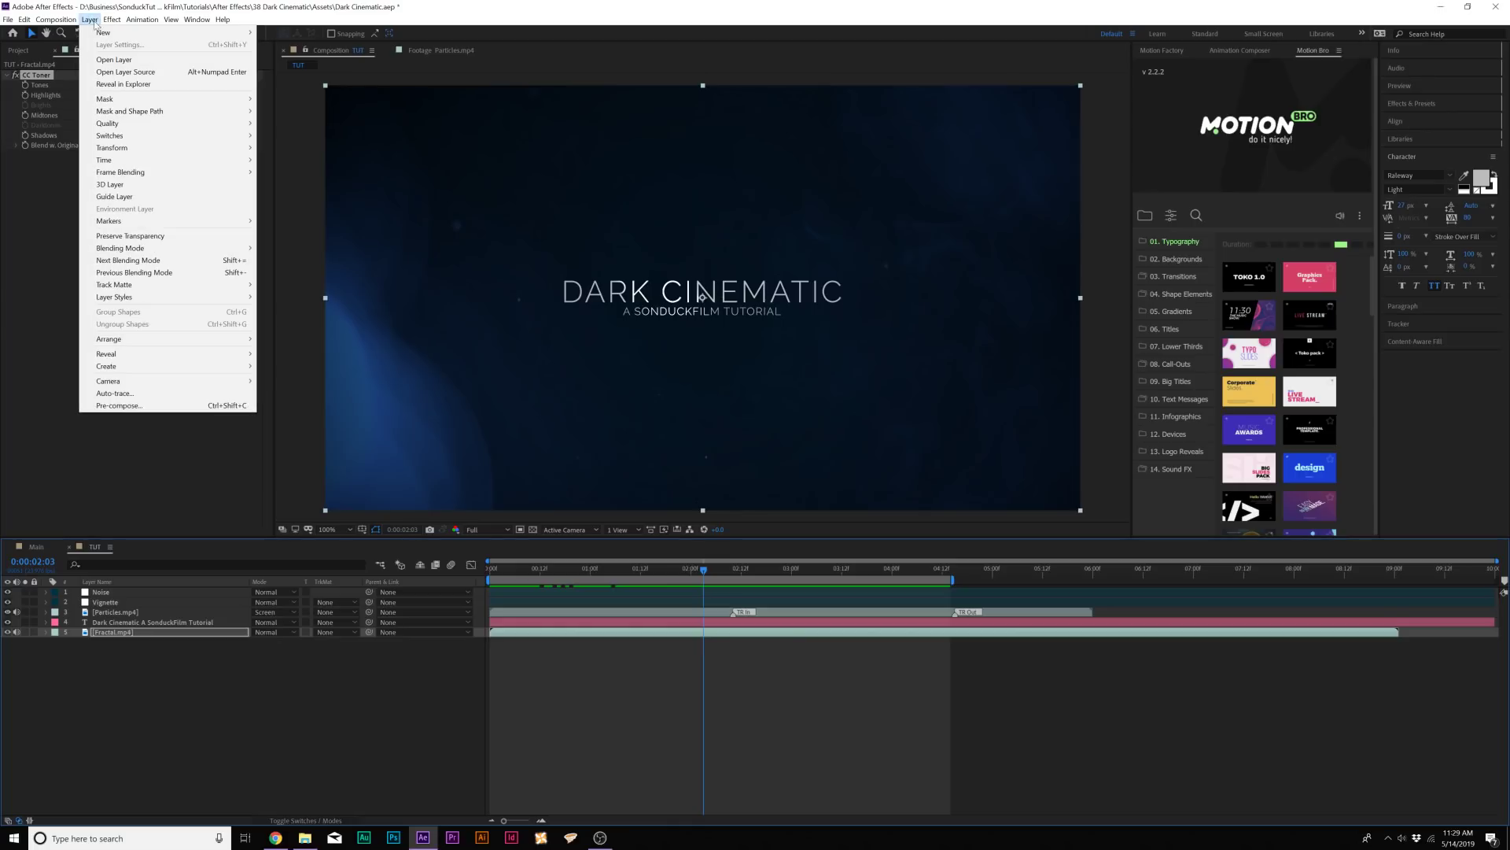
Step: Add an adjustment layer named 'Blur' and move it to the top of the stack
{"action": "mouse_move", "coordinate": [118, 32]}
{"action": "left_click", "coordinate": [346, 106]}
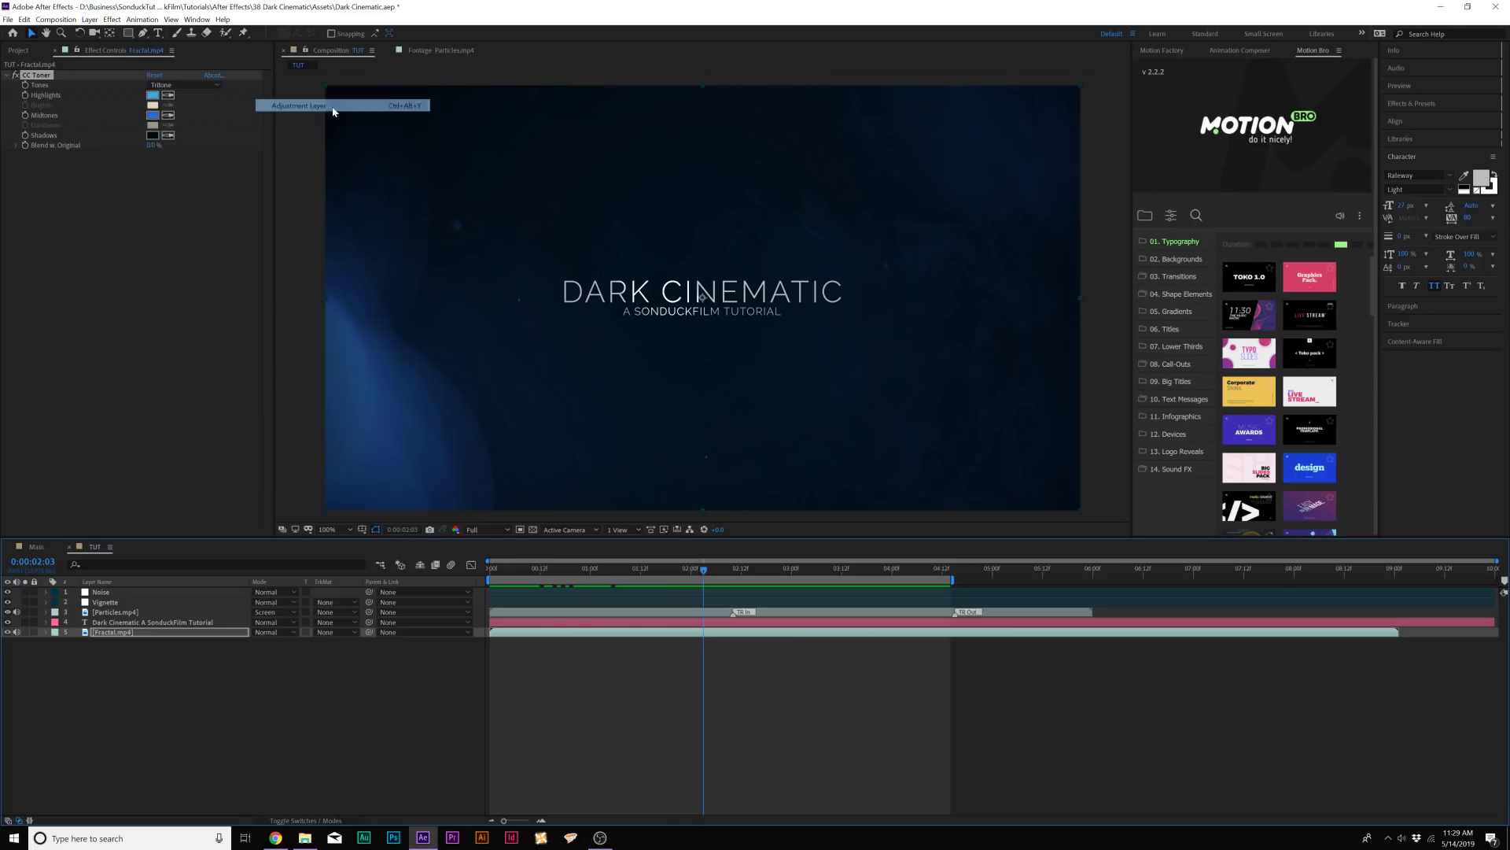
{"action": "key", "text": "Return"}
{"action": "type", "text": "B"}
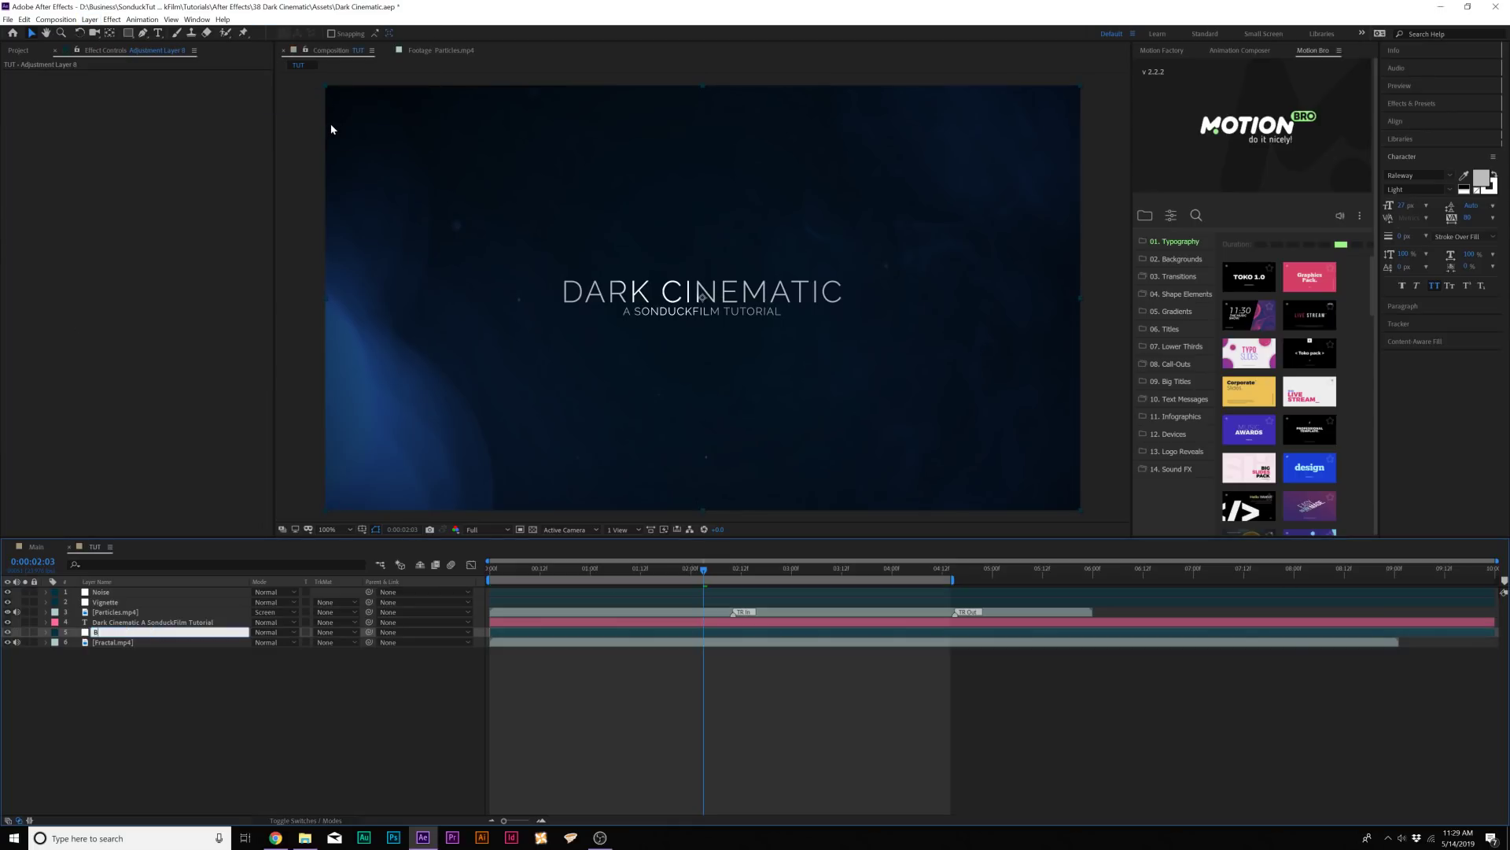
{"action": "type", "text": "lur"}
{"action": "key", "text": "Return"}
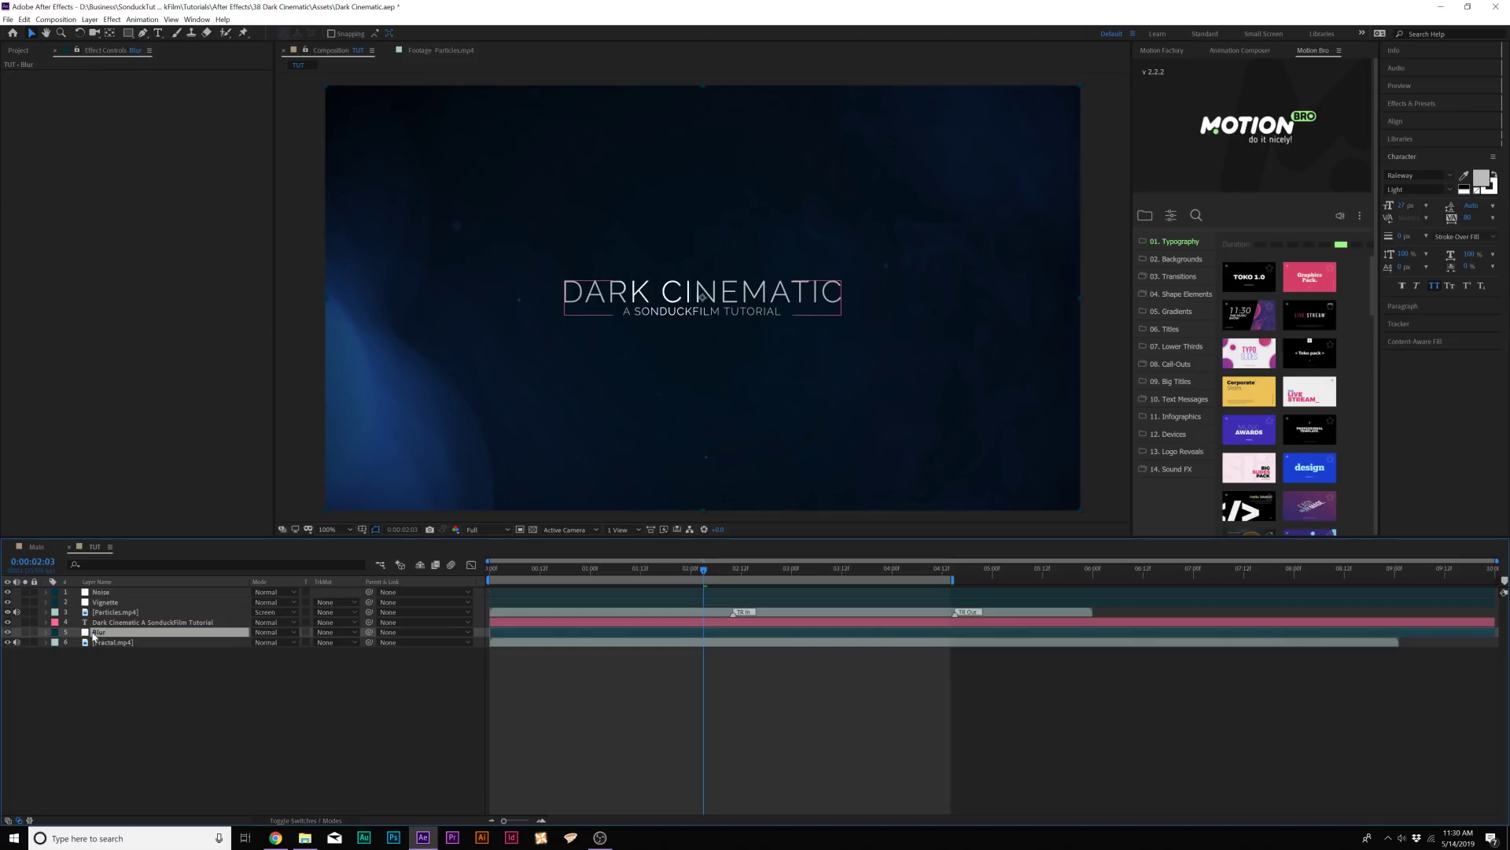
{"action": "left_click_drag", "start_coordinate": [95, 636], "coordinate": [98, 587]}
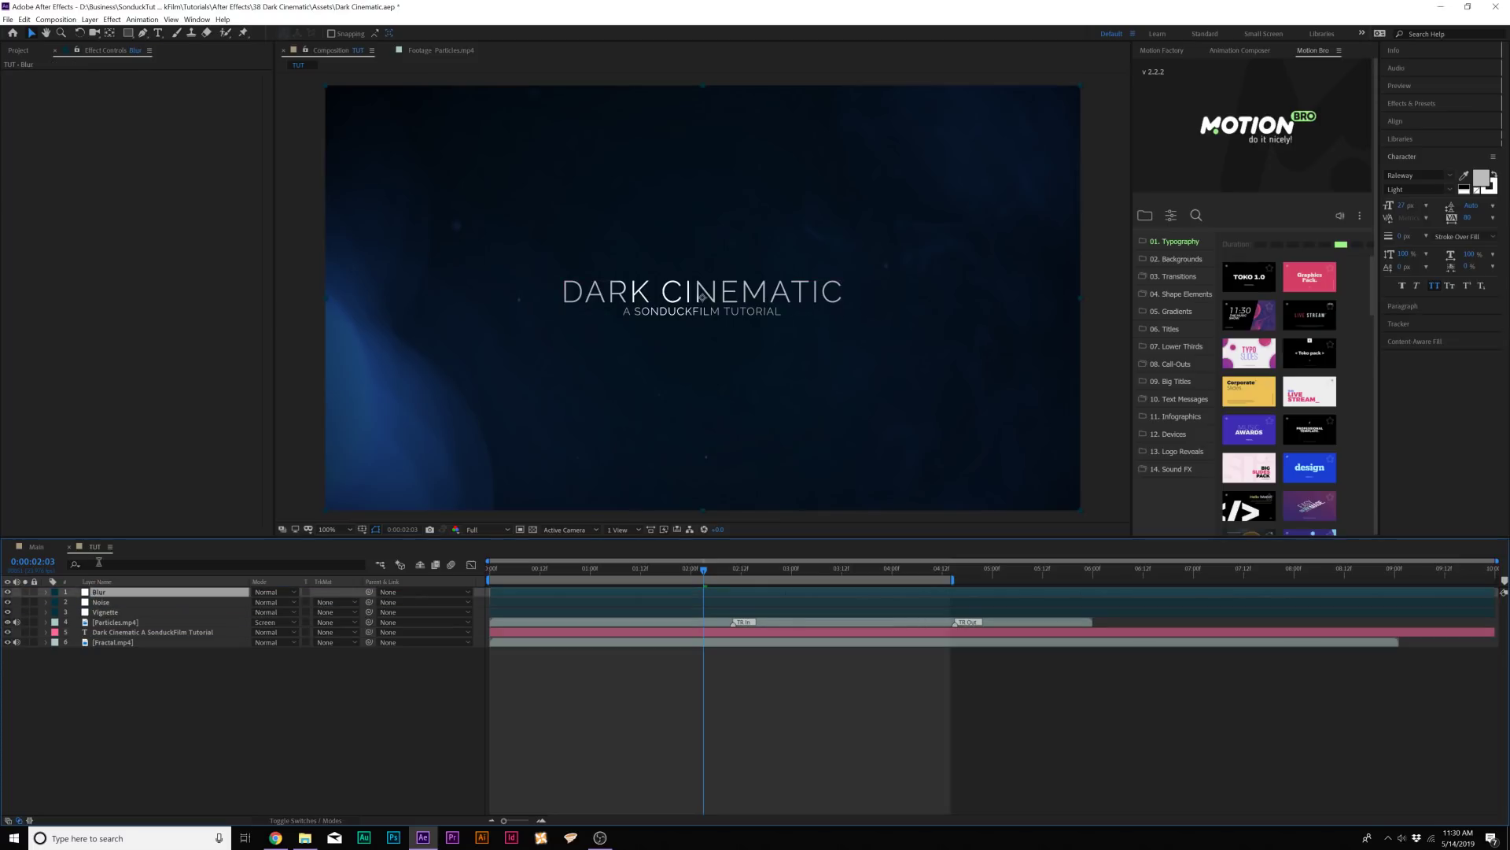
Step: Apply Camera Lens Blur to Blur and keyframe Blur Radius 14 at the first frame
{"action": "left_click", "coordinate": [112, 19]}
{"action": "mouse_move", "coordinate": [166, 98]}
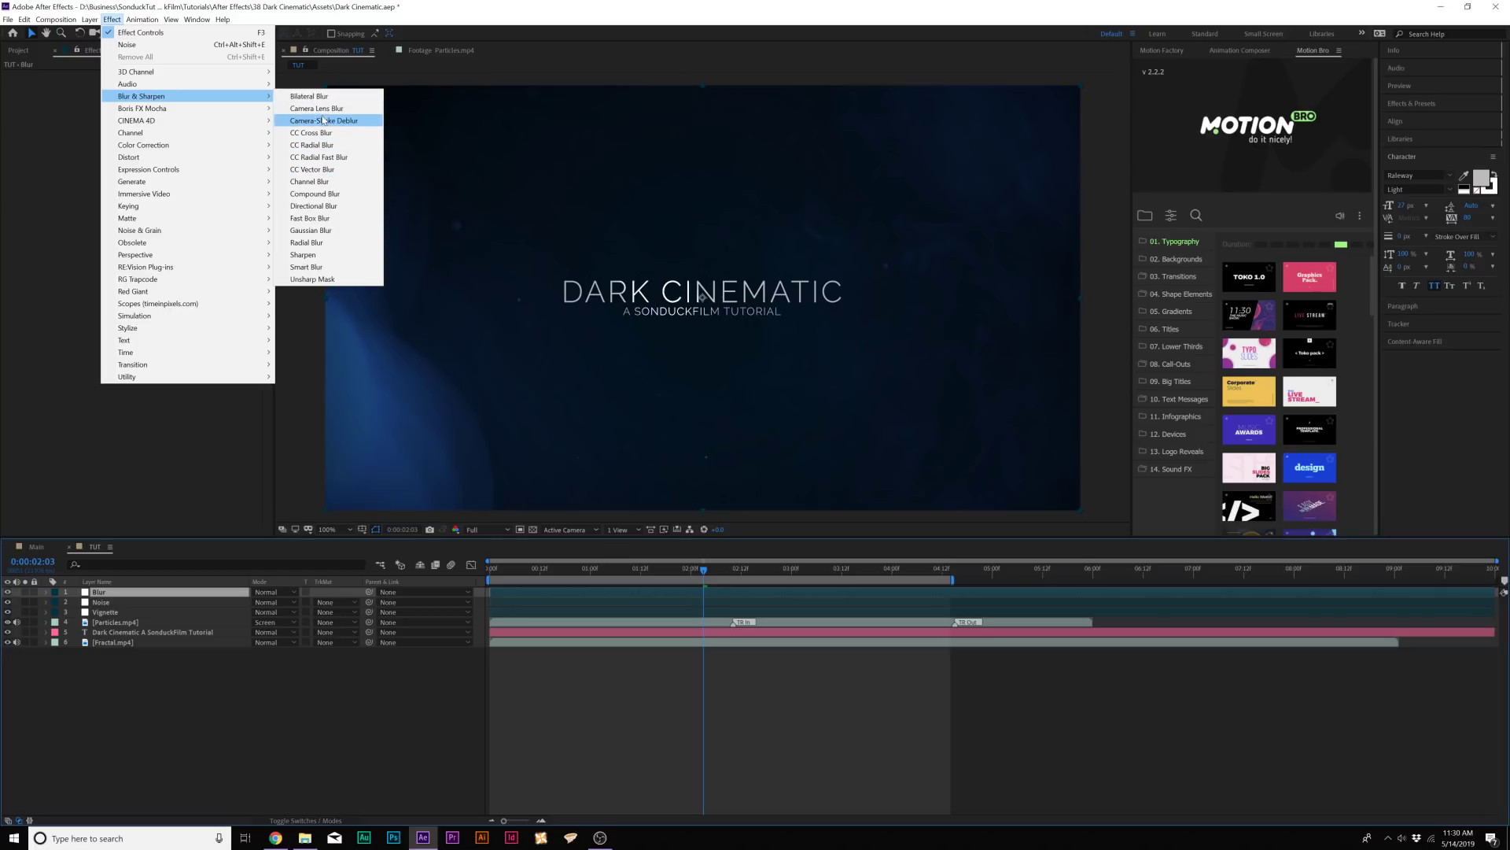
{"action": "left_click", "coordinate": [319, 108]}
{"action": "left_click", "coordinate": [503, 568]}
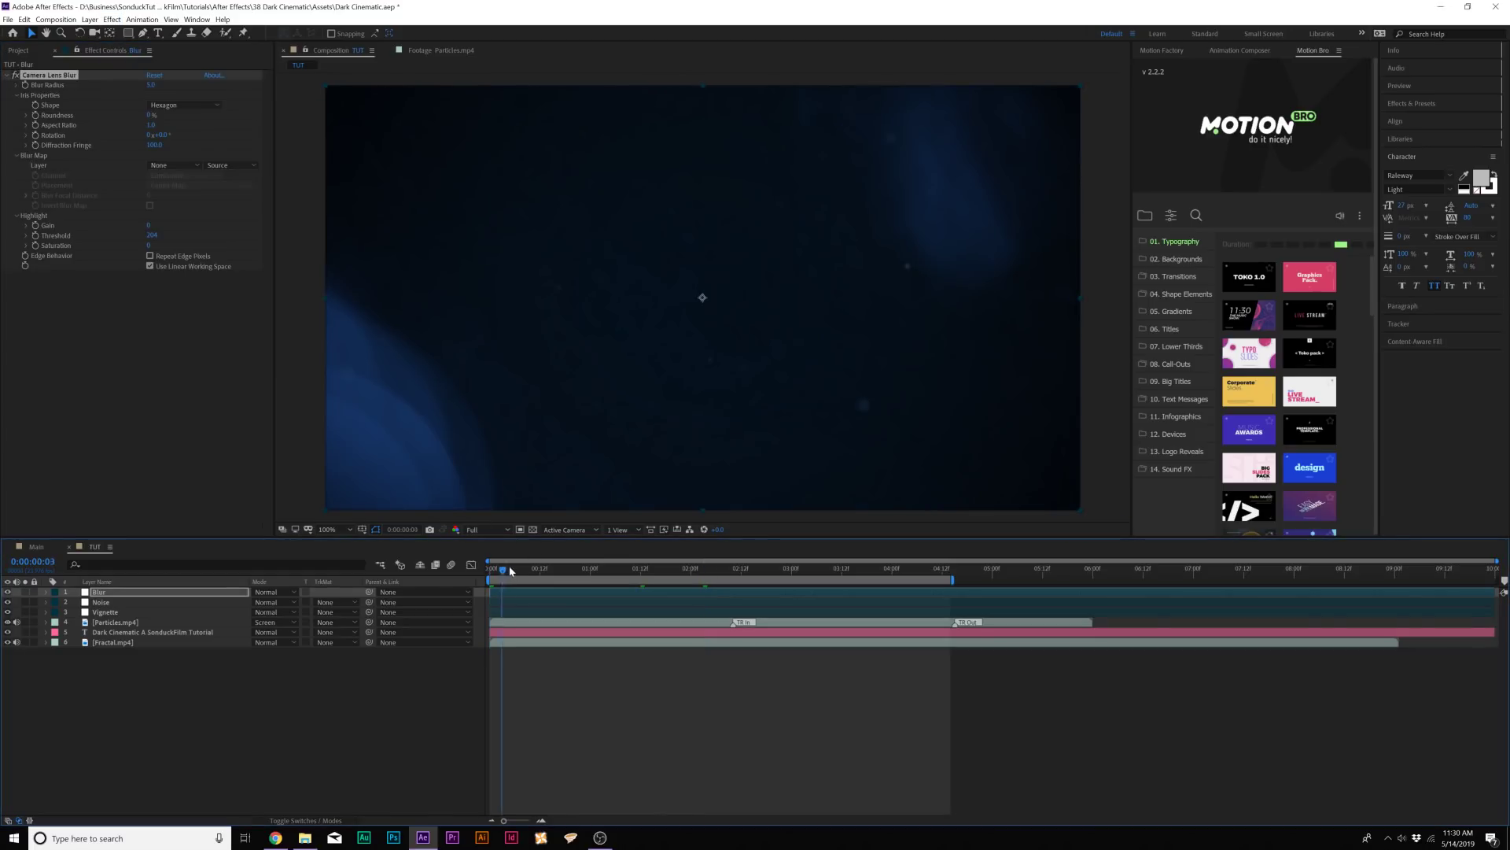
{"action": "left_click", "coordinate": [490, 568]}
{"action": "left_click", "coordinate": [152, 82]}
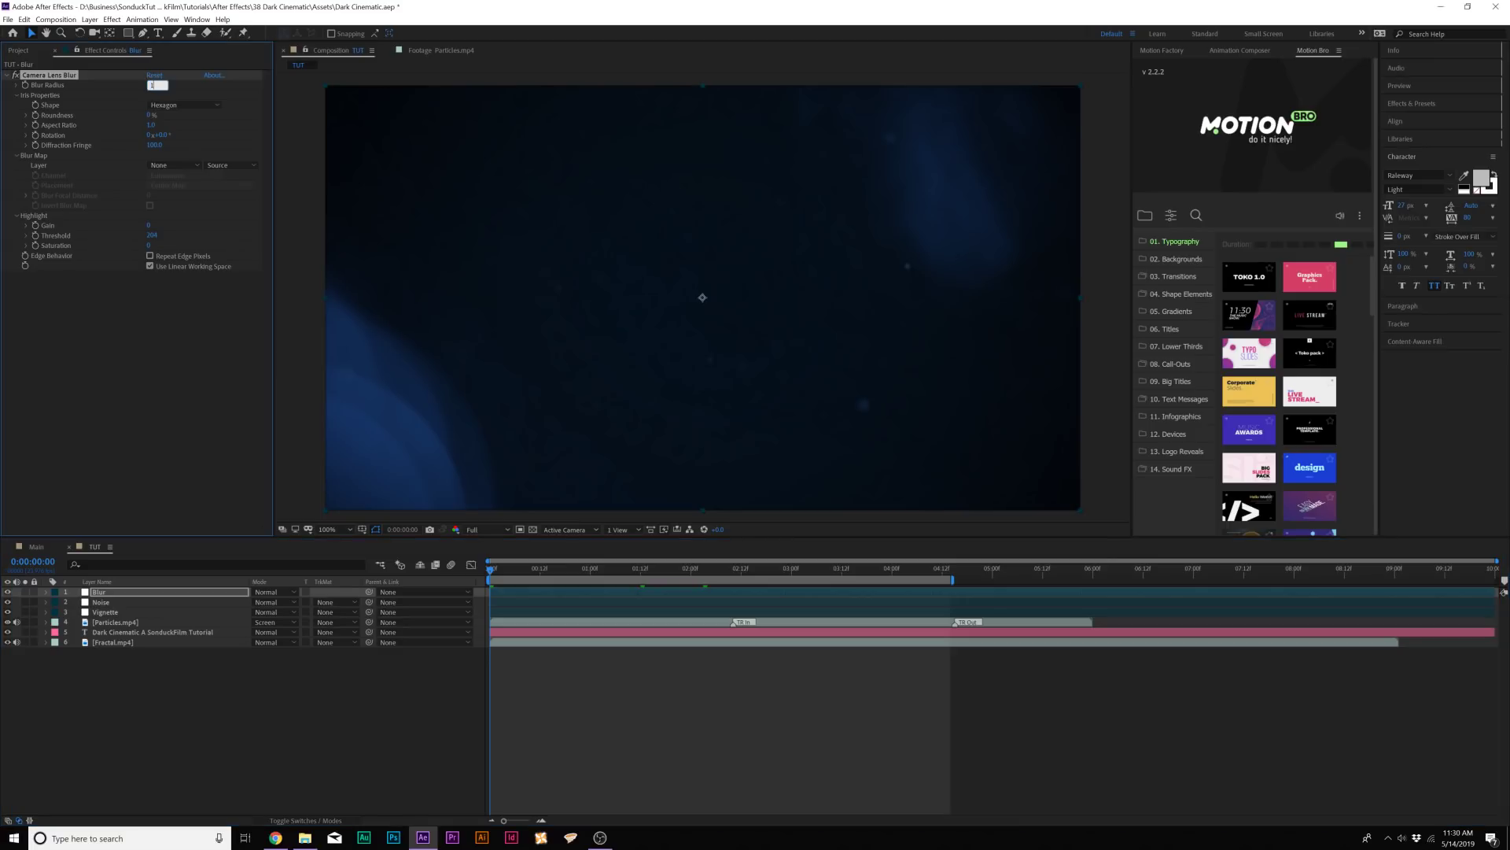
{"action": "key", "text": "Return"}
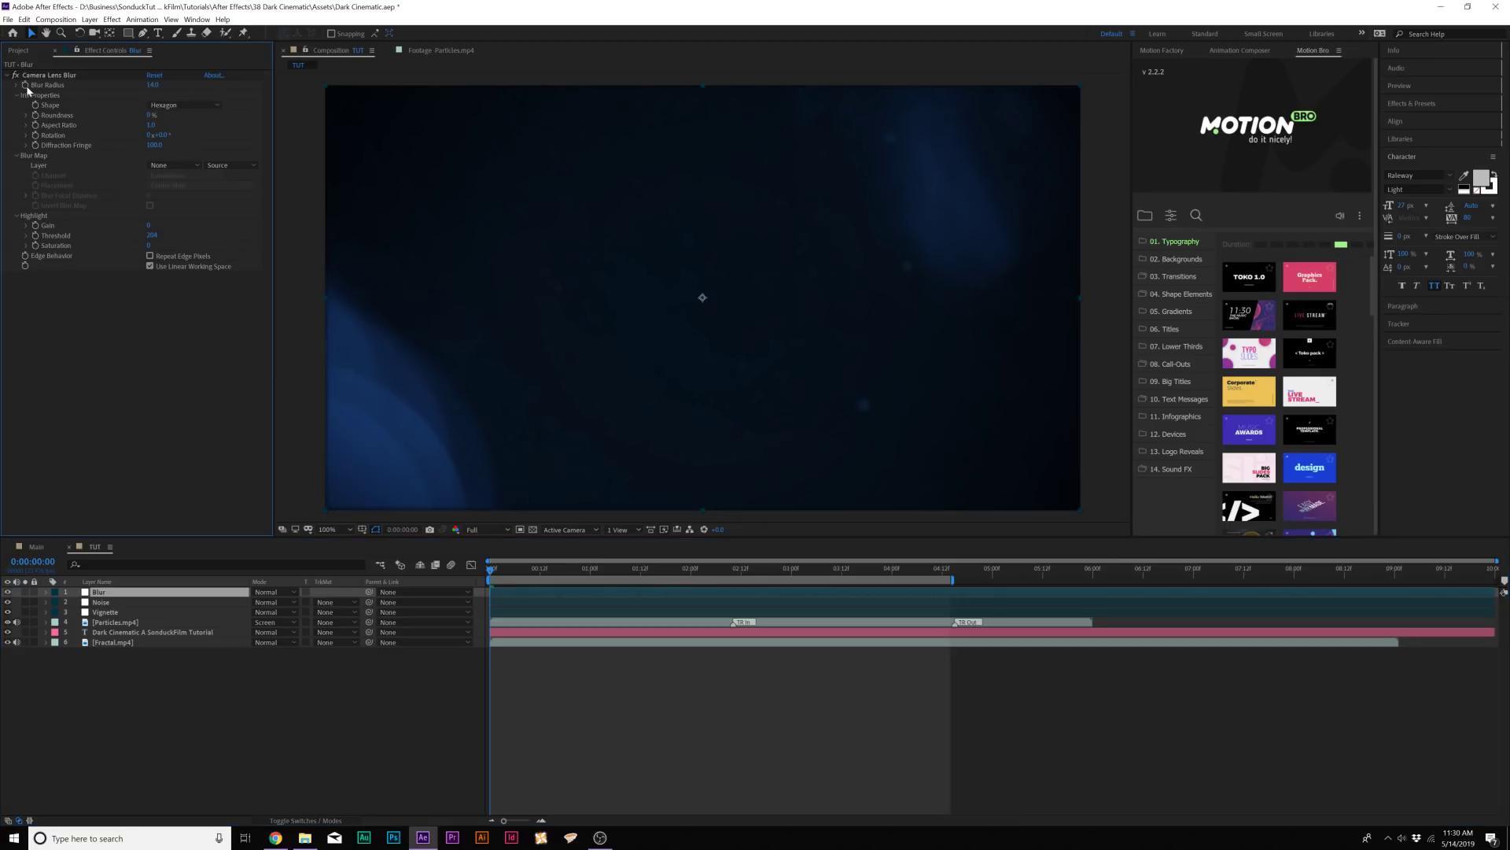
{"action": "left_click", "coordinate": [25, 87]}
Step: At 0:00:01:22, set Blur Radius to 0 so the title turns sharp
{"action": "left_click_drag", "start_coordinate": [597, 570], "coordinate": [683, 579]}
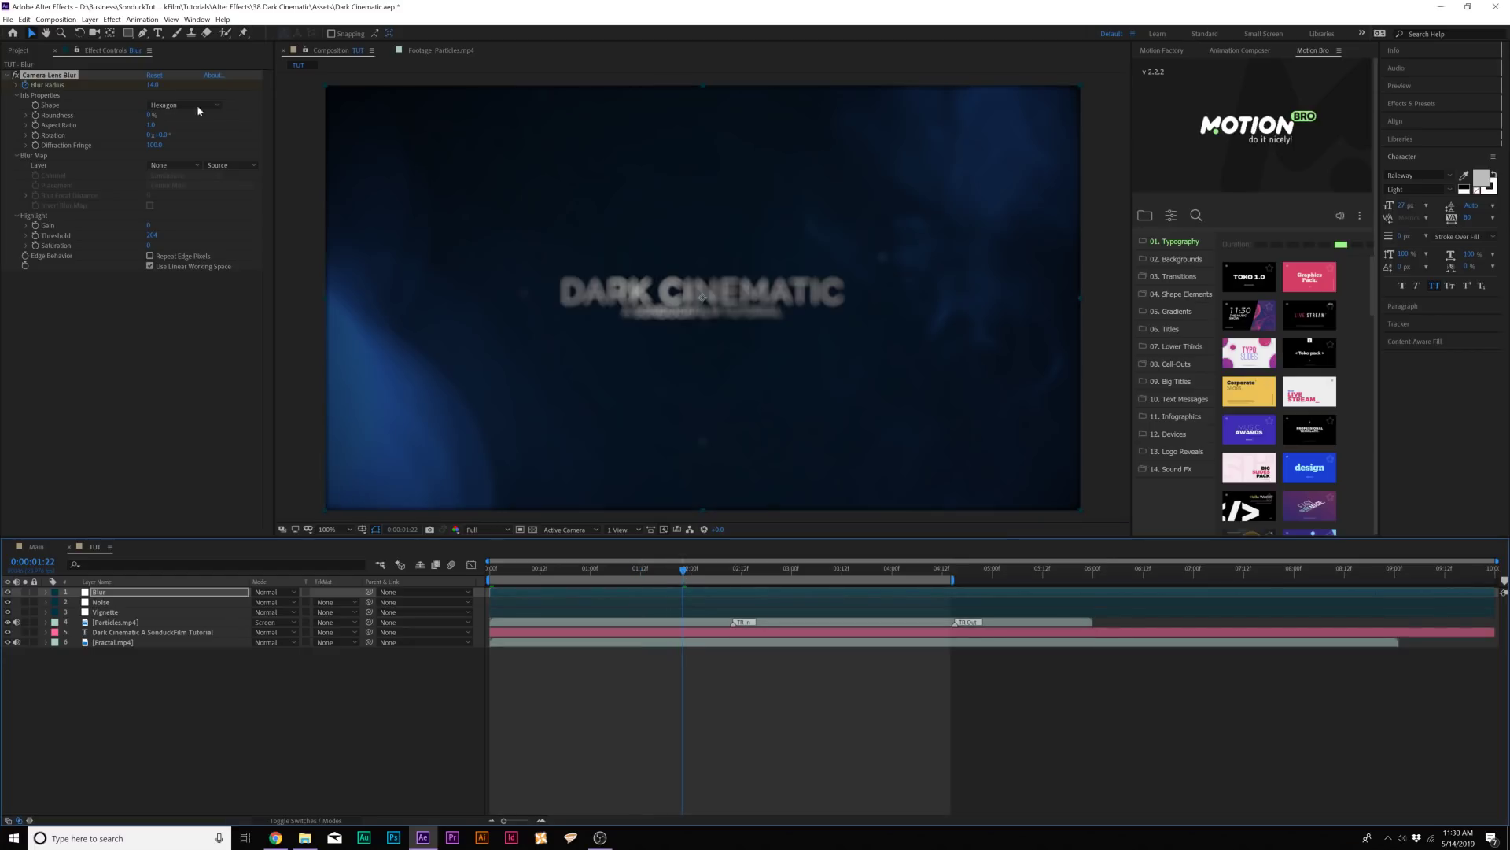
{"action": "left_click", "coordinate": [151, 86]}
{"action": "type", "text": "0"}
{"action": "key", "text": "Return"}
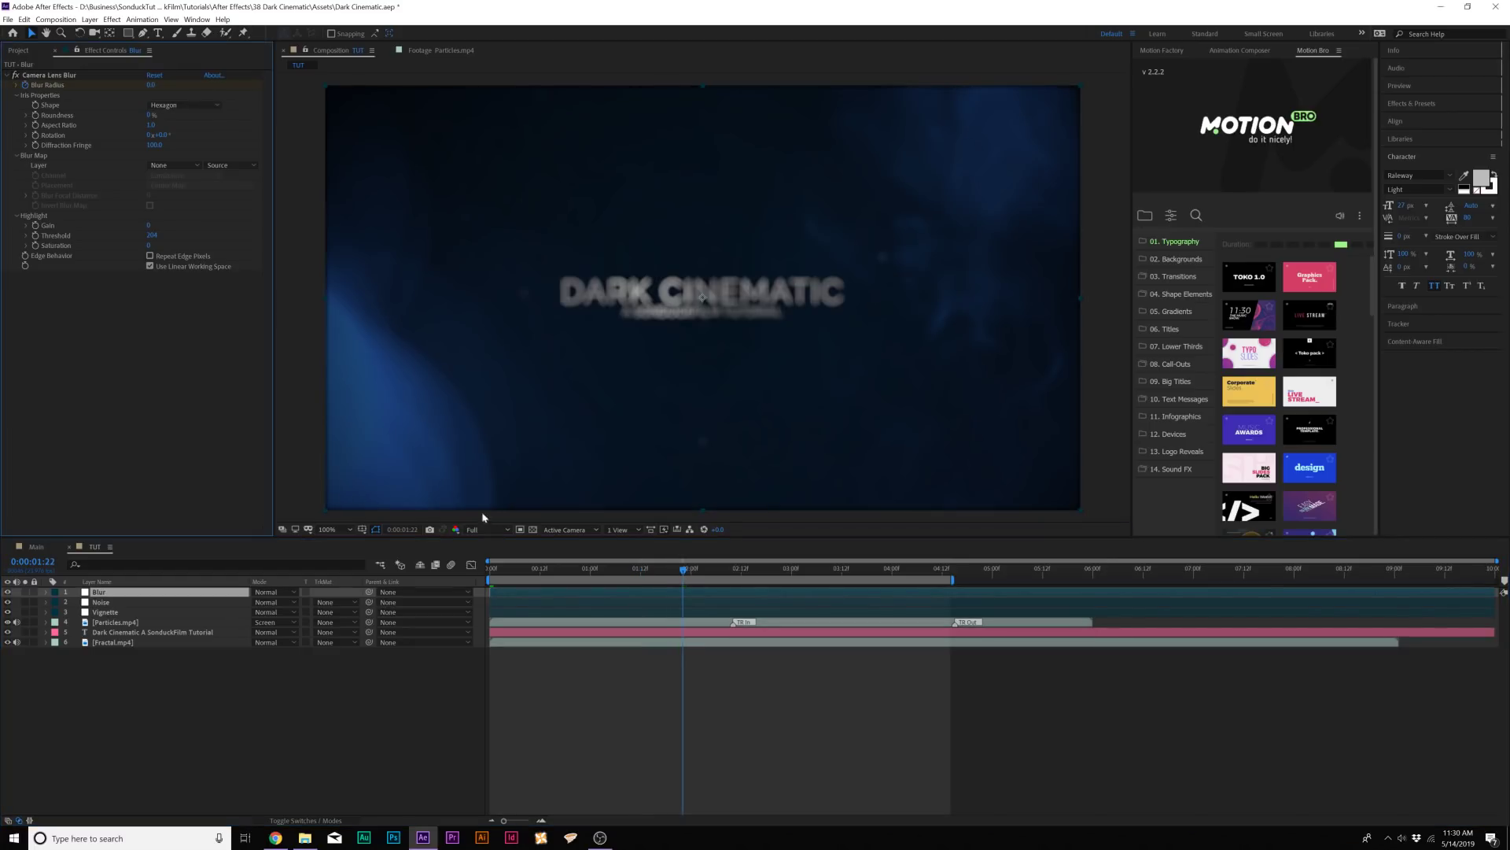
Step: Raise the blur's roundness to 100% and enable Repeat Edge Pixels
{"action": "left_click", "coordinate": [637, 569]}
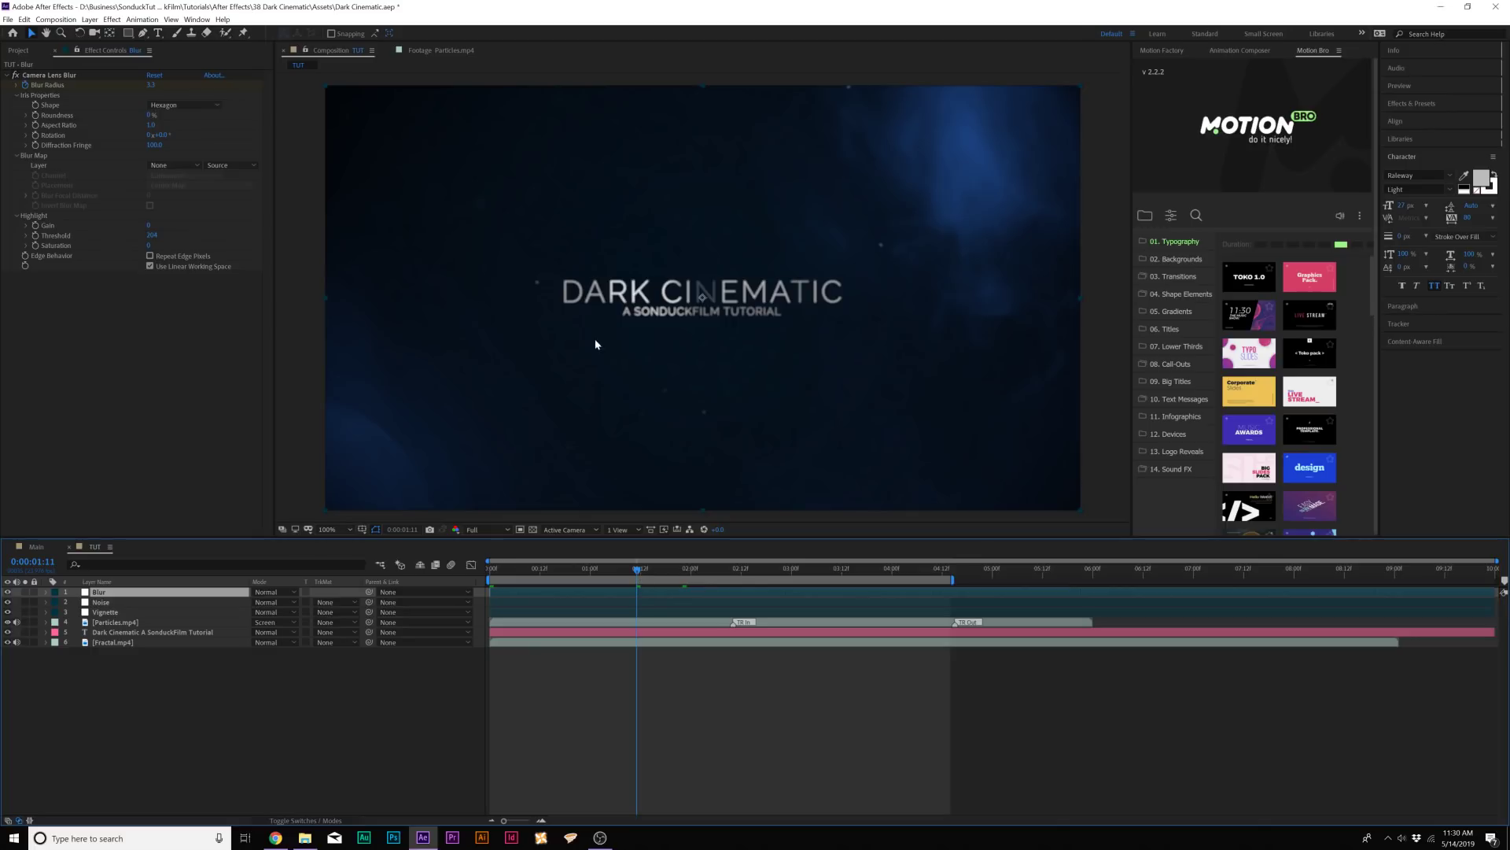
{"action": "left_click_drag", "start_coordinate": [151, 115], "coordinate": [421, 128]}
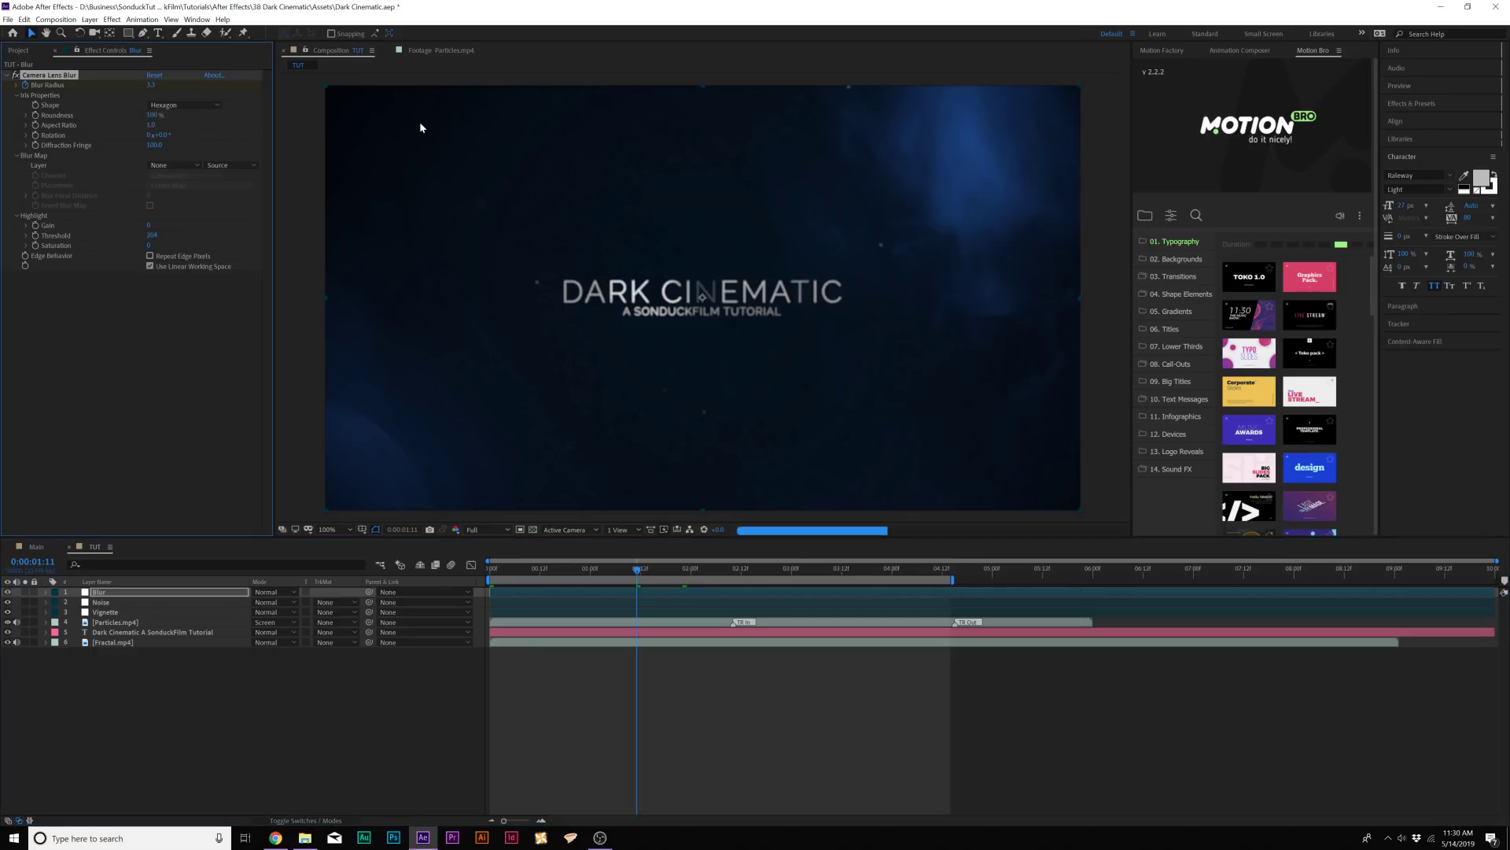
{"action": "left_click", "coordinate": [150, 256]}
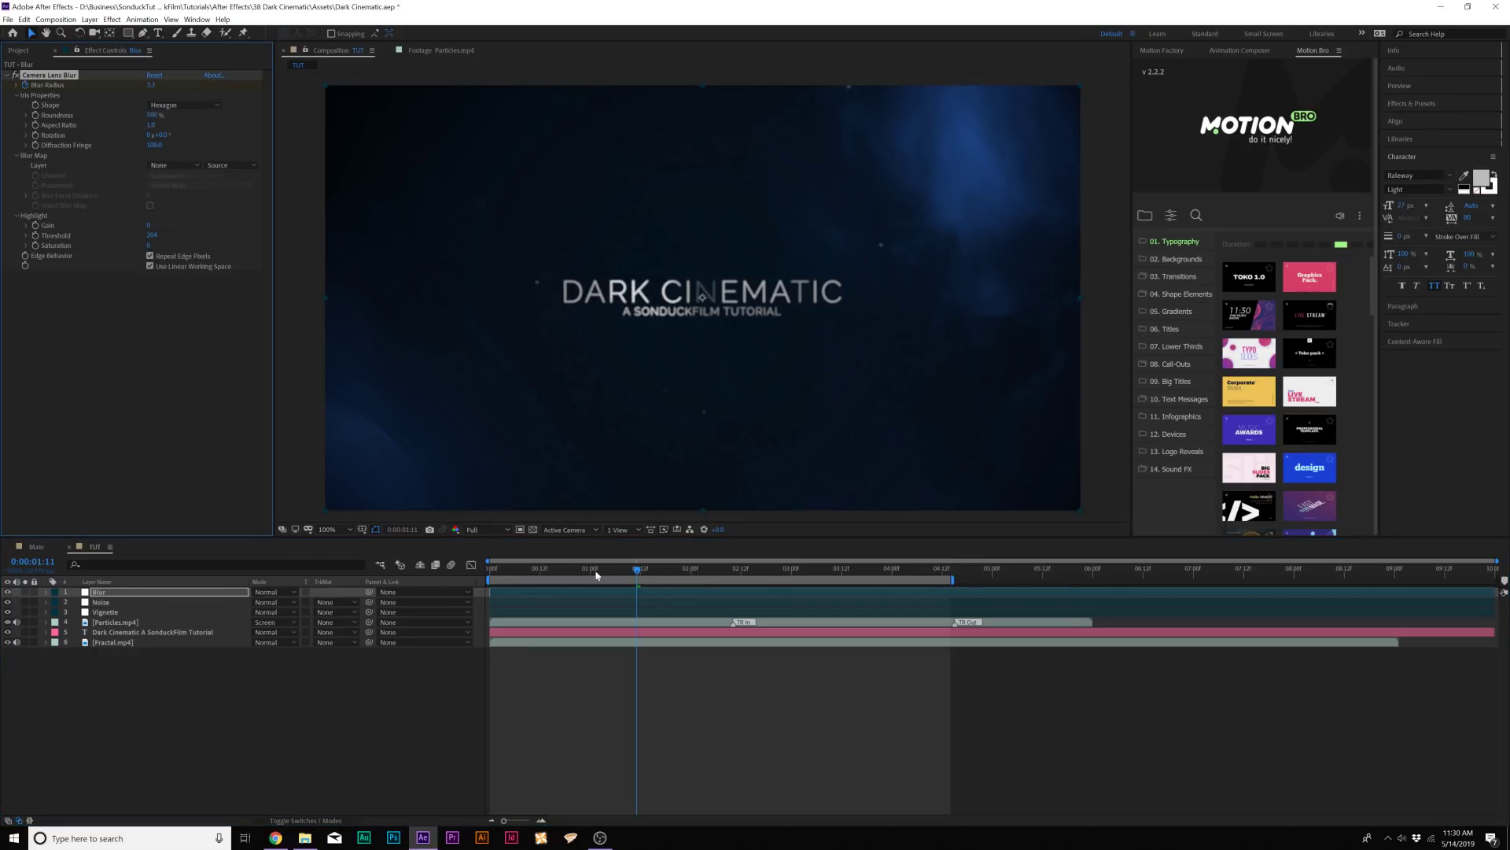
Step: End the preview range at 0:00:02:13, preview the blur-in, and stop at 0:00:02:05
{"action": "left_click", "coordinate": [745, 570]}
{"action": "key", "text": "n"}
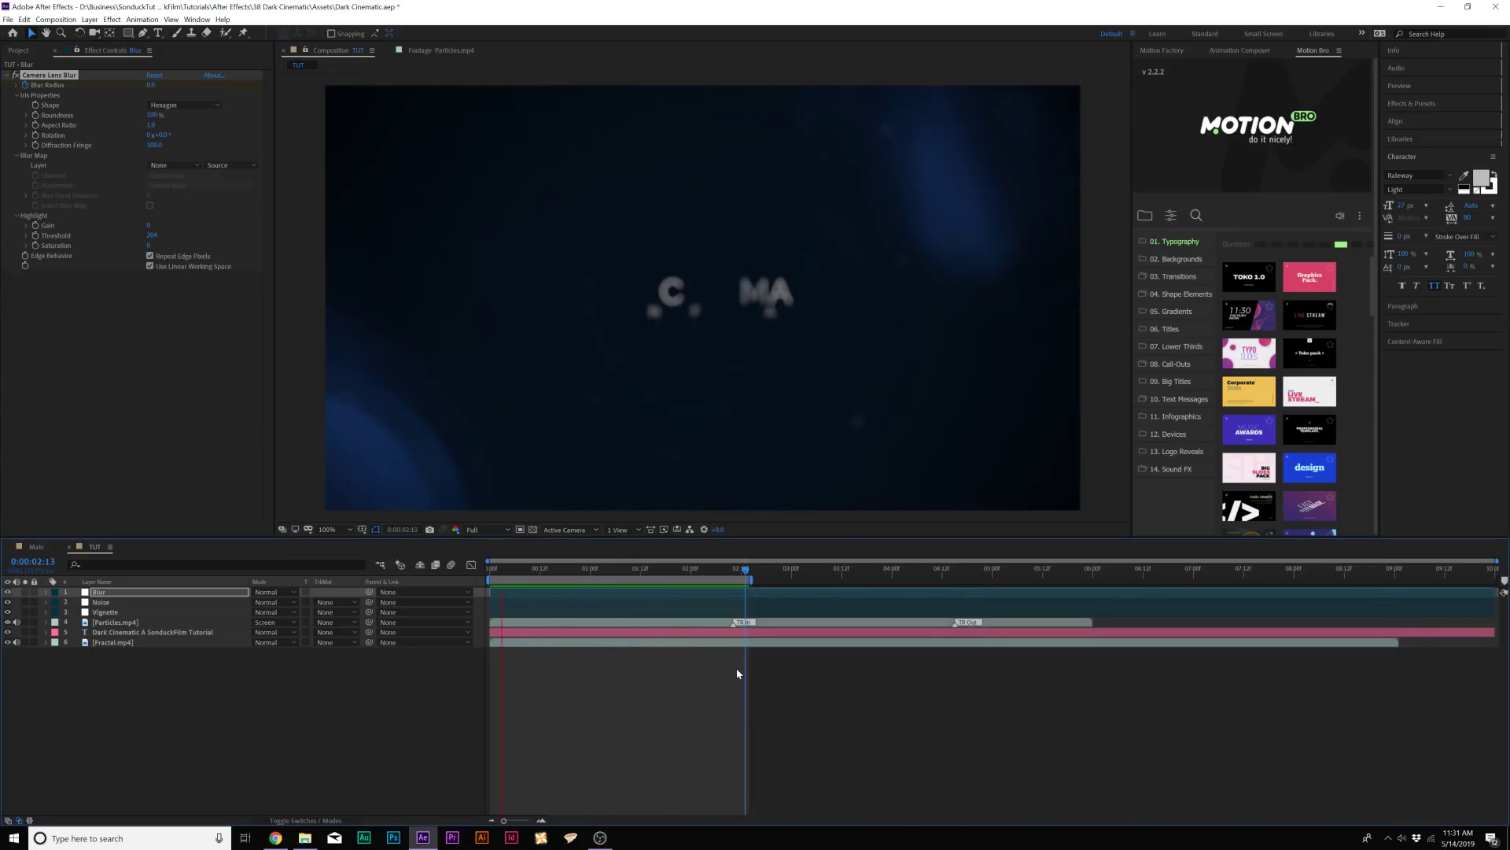
{"action": "left_click", "coordinate": [631, 568]}
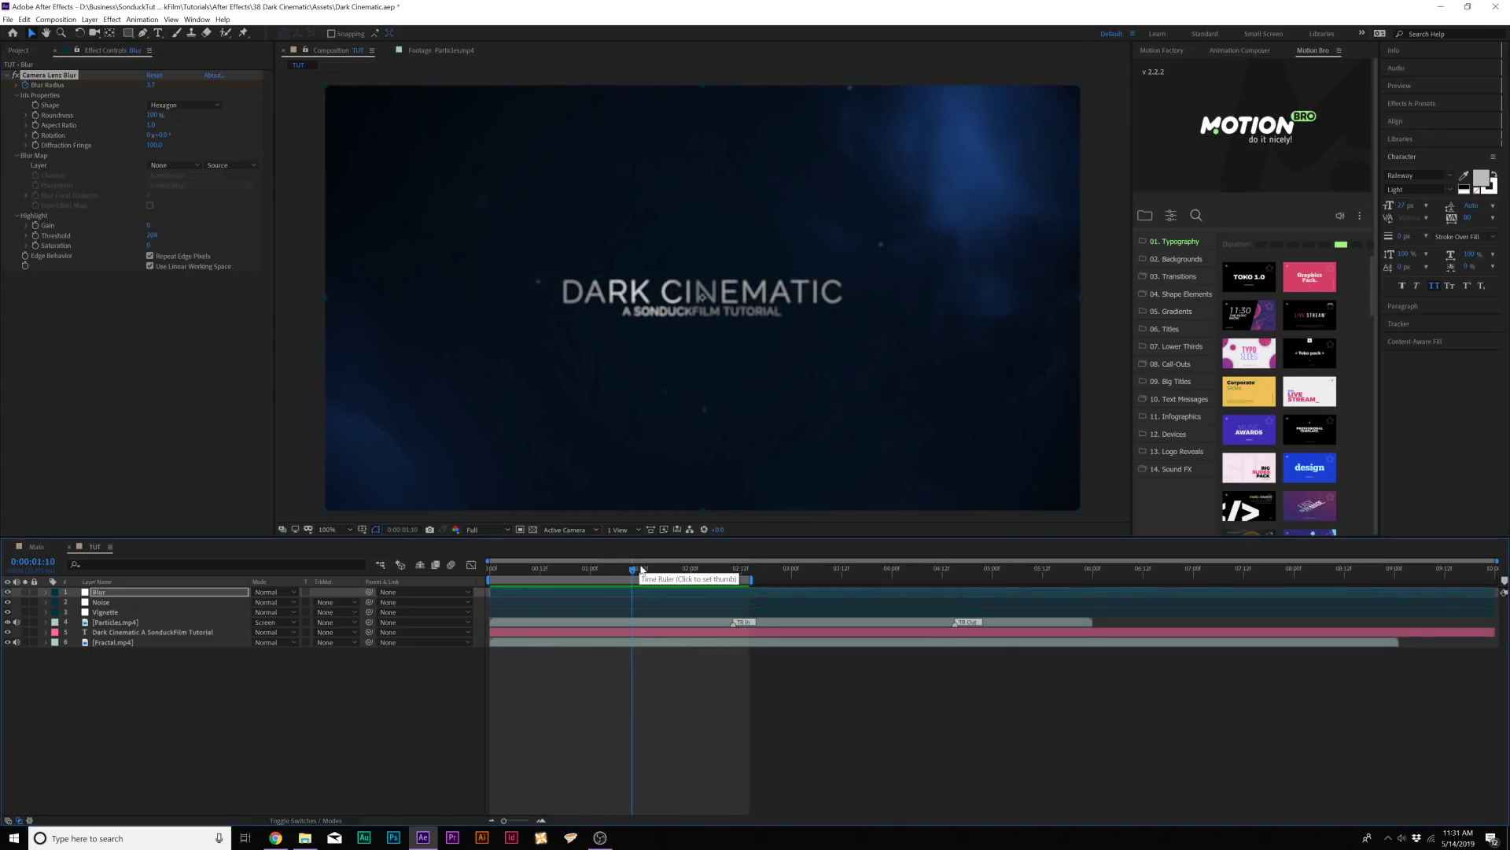
{"action": "left_click_drag", "start_coordinate": [641, 569], "coordinate": [662, 578]}
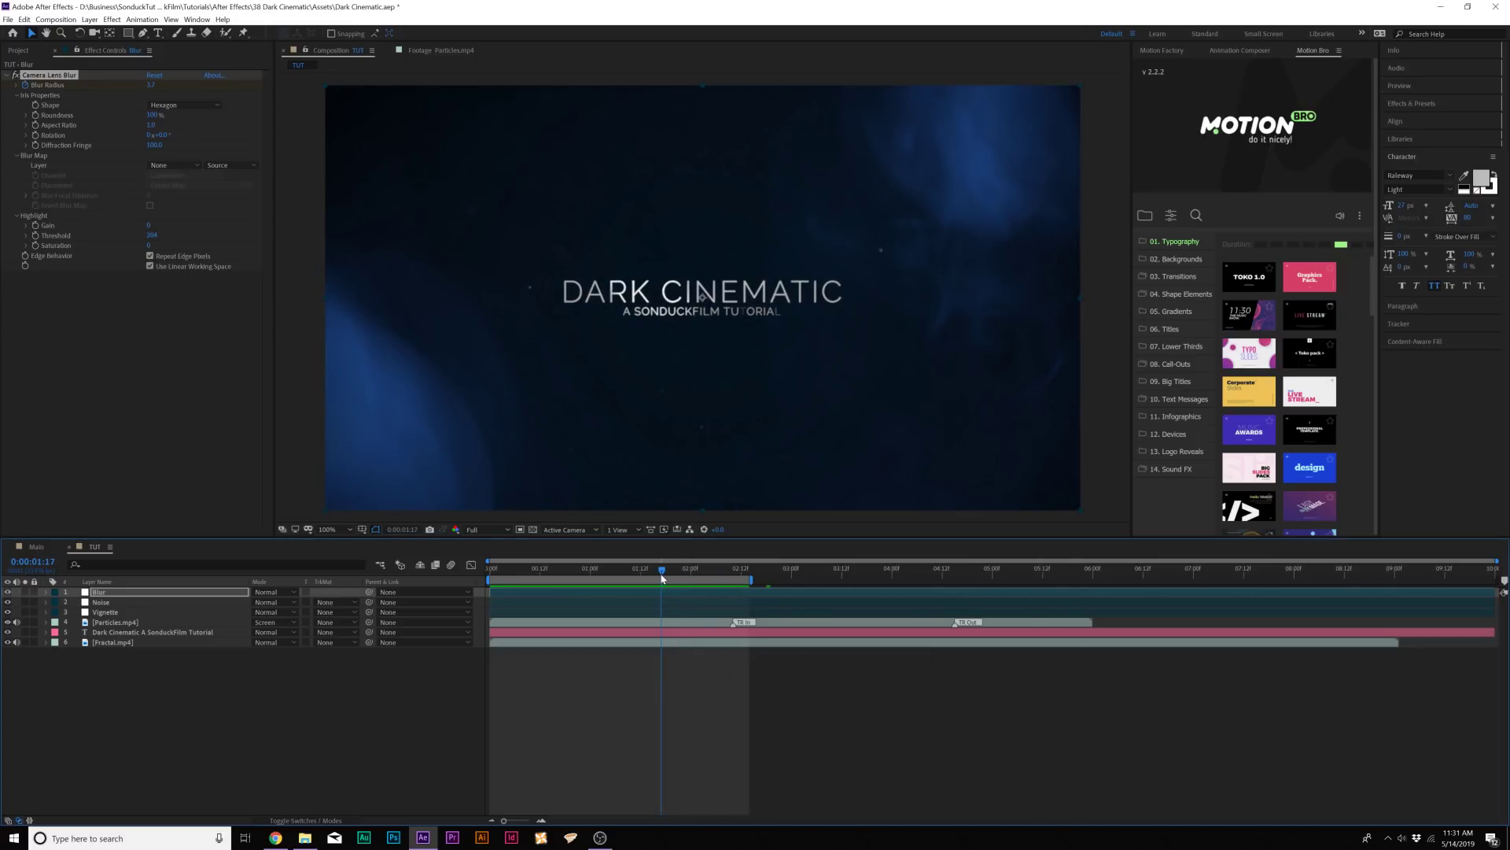
{"action": "key", "text": "space"}
{"action": "left_click", "coordinate": [708, 570]}
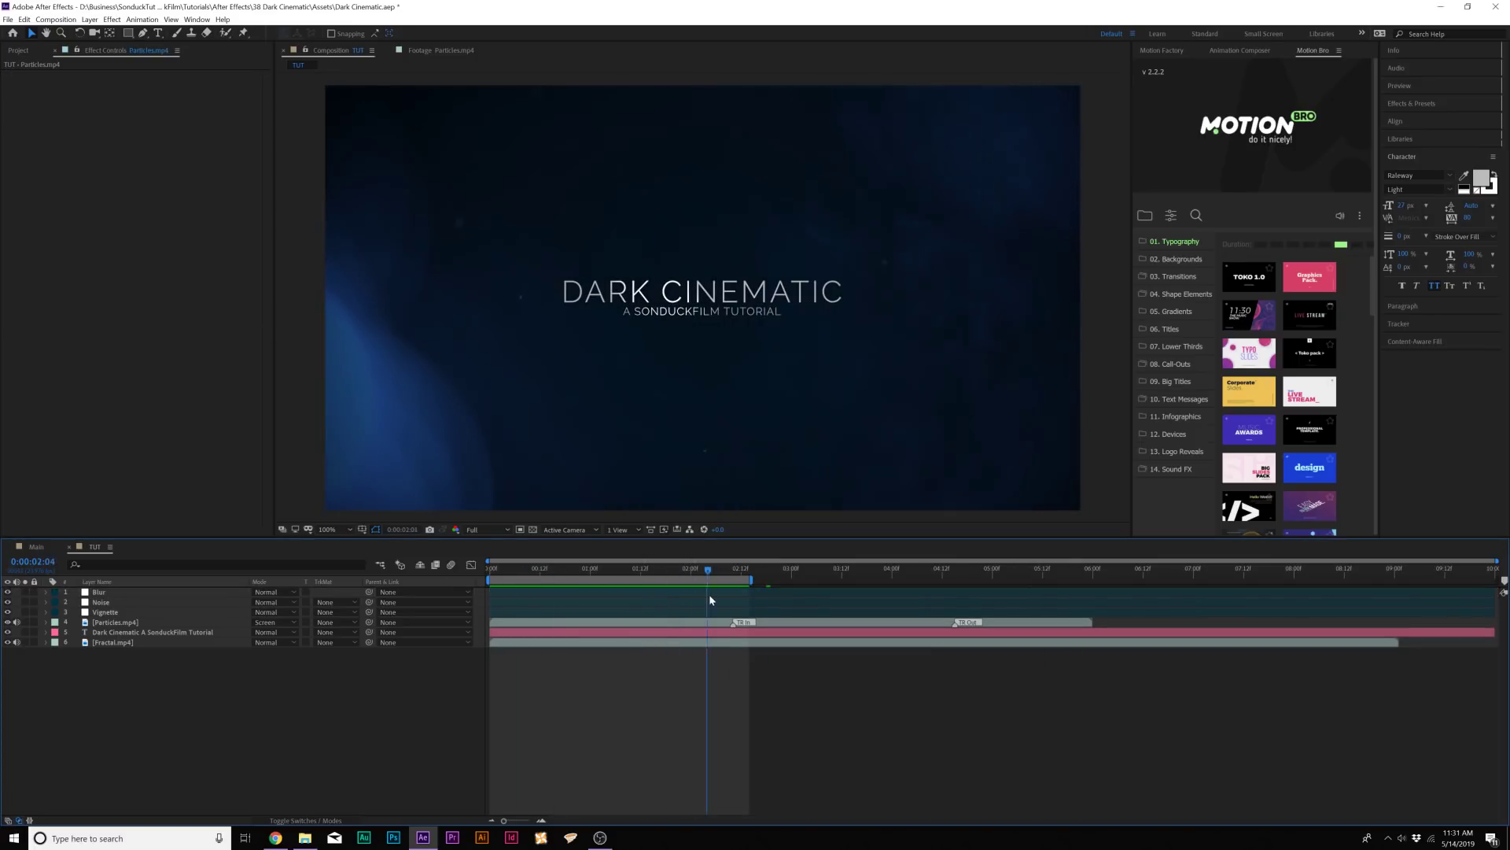
{"action": "key", "text": "Page_Down"}
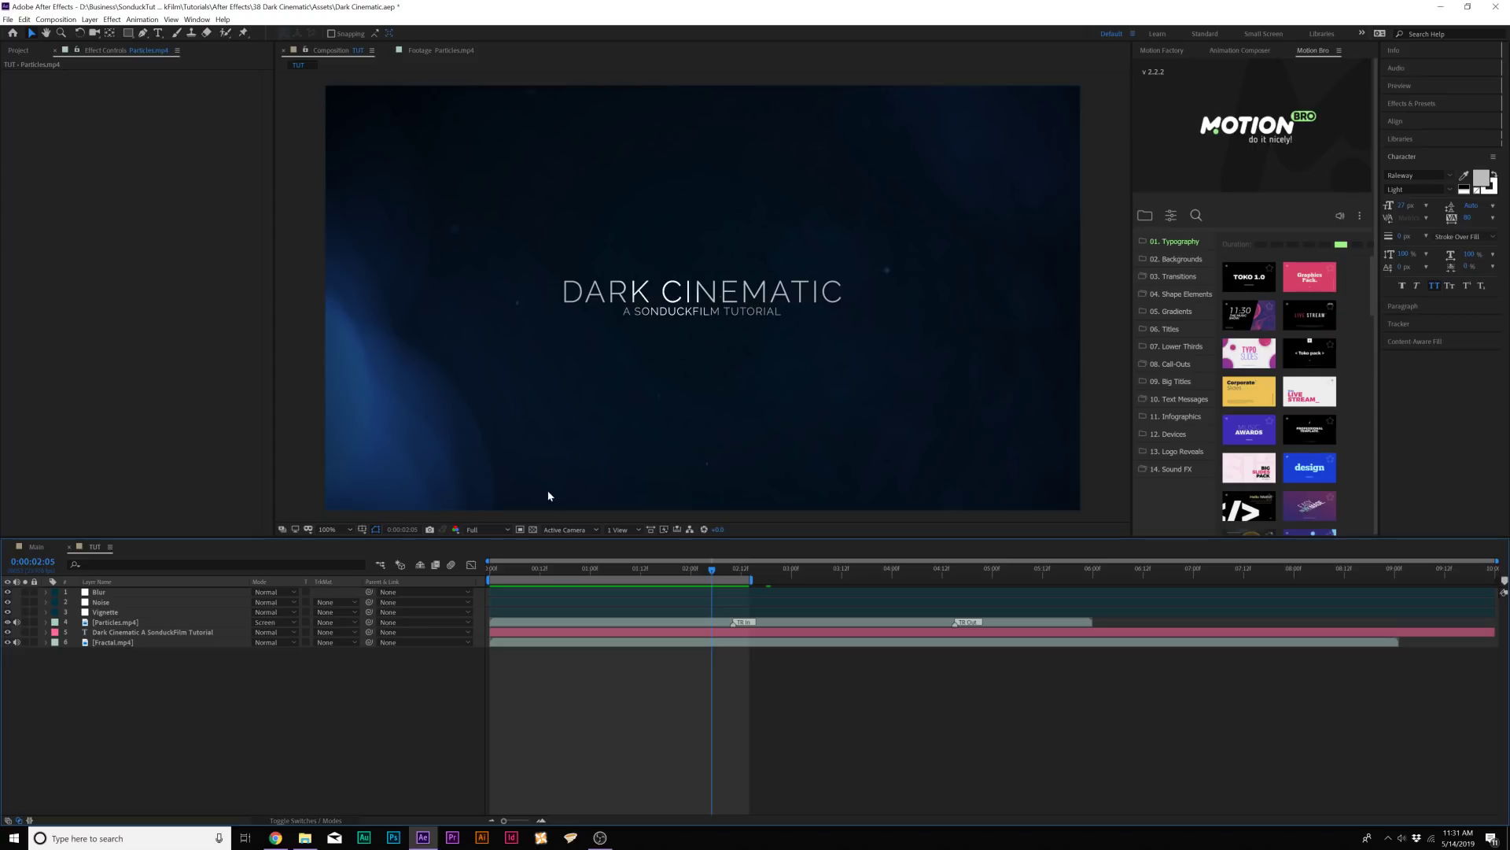
Step: Create a new solid layer named 'Fractual'
{"action": "left_click", "coordinate": [90, 19]}
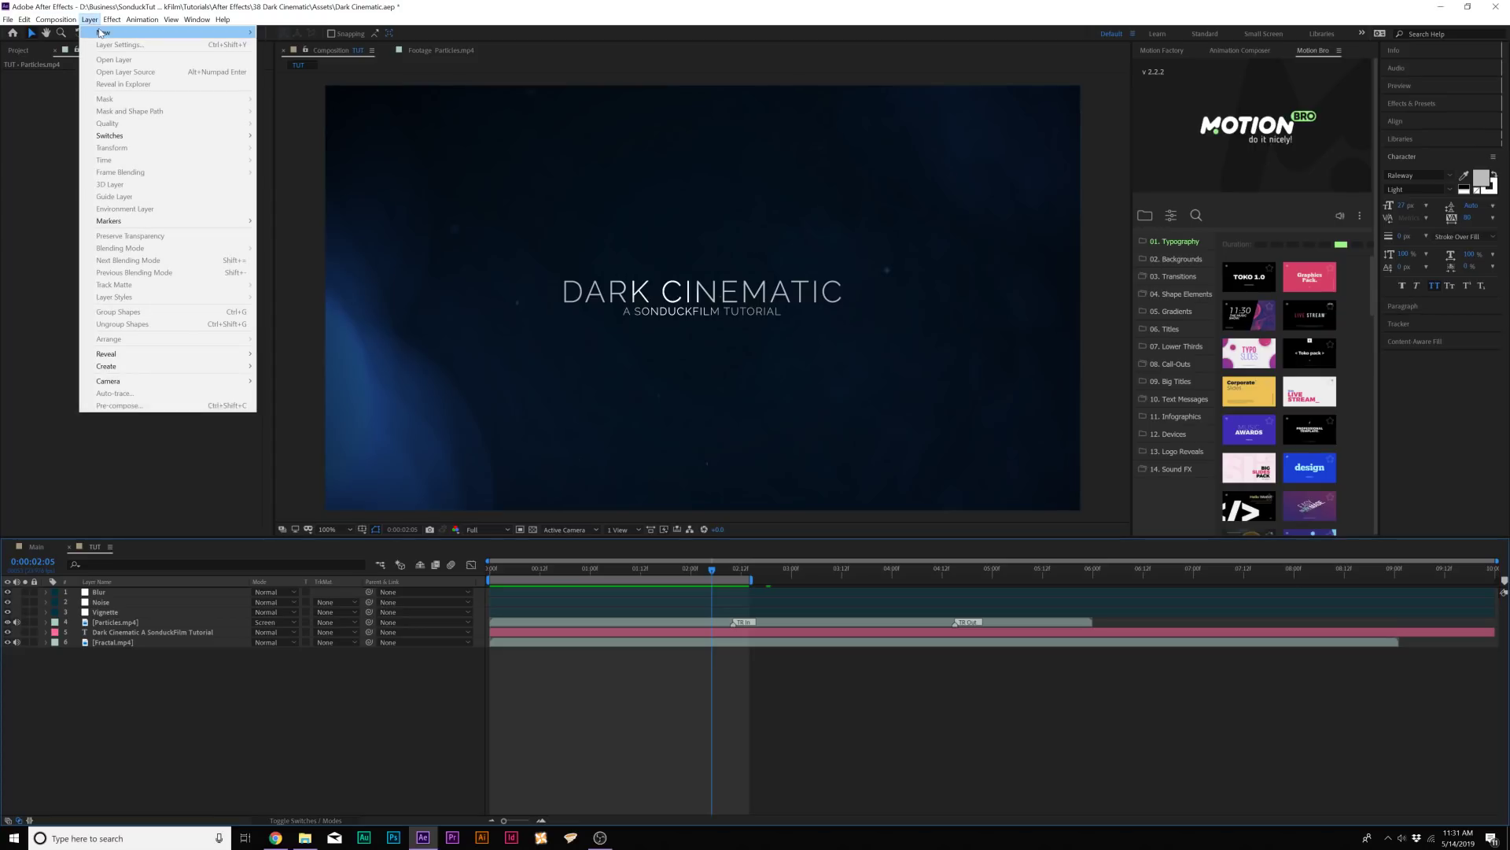
{"action": "mouse_move", "coordinate": [193, 32]}
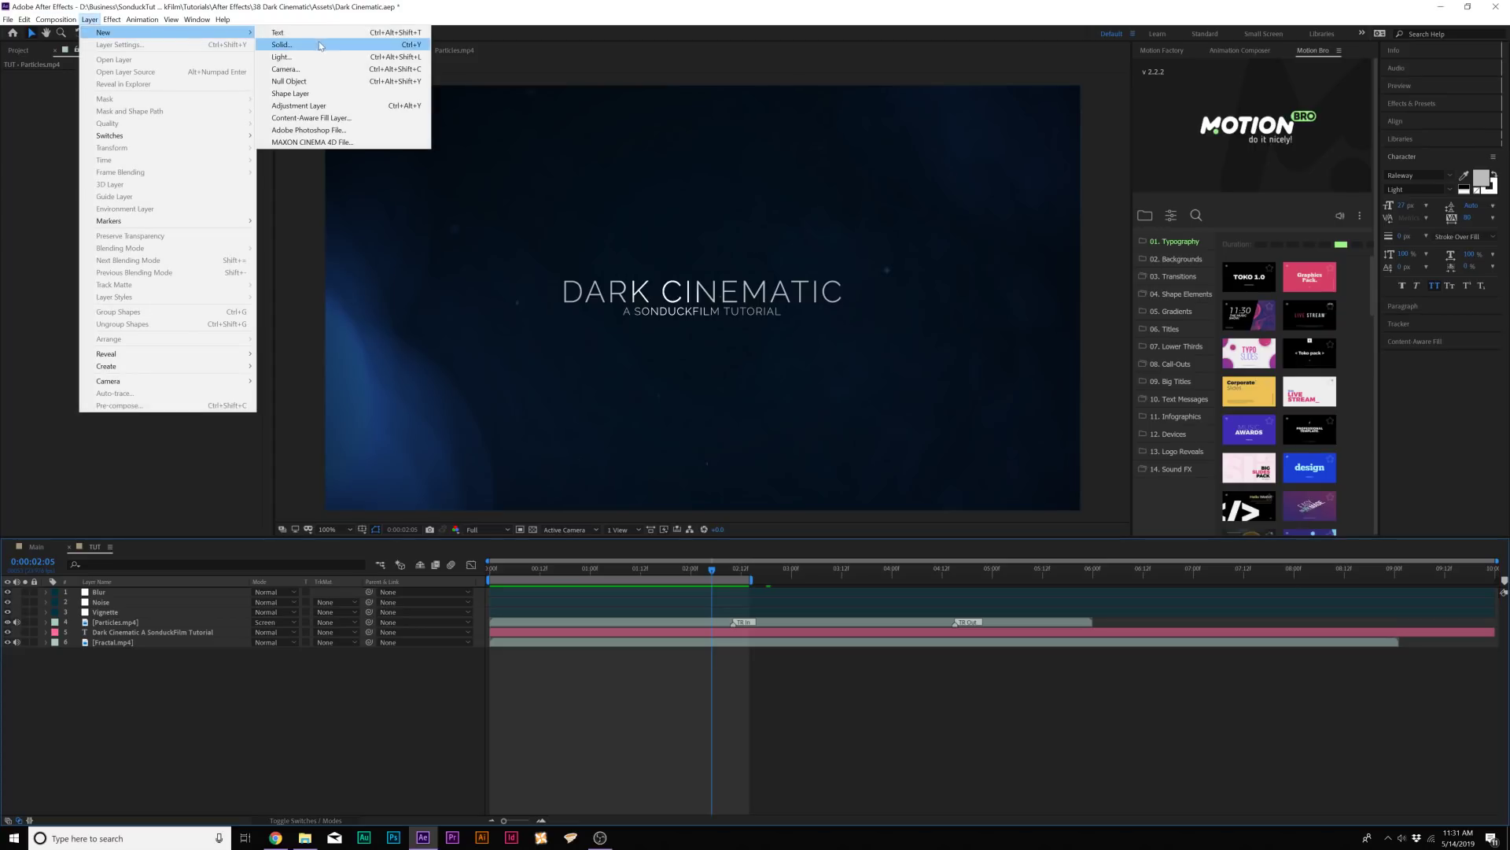
{"action": "left_click", "coordinate": [299, 49]}
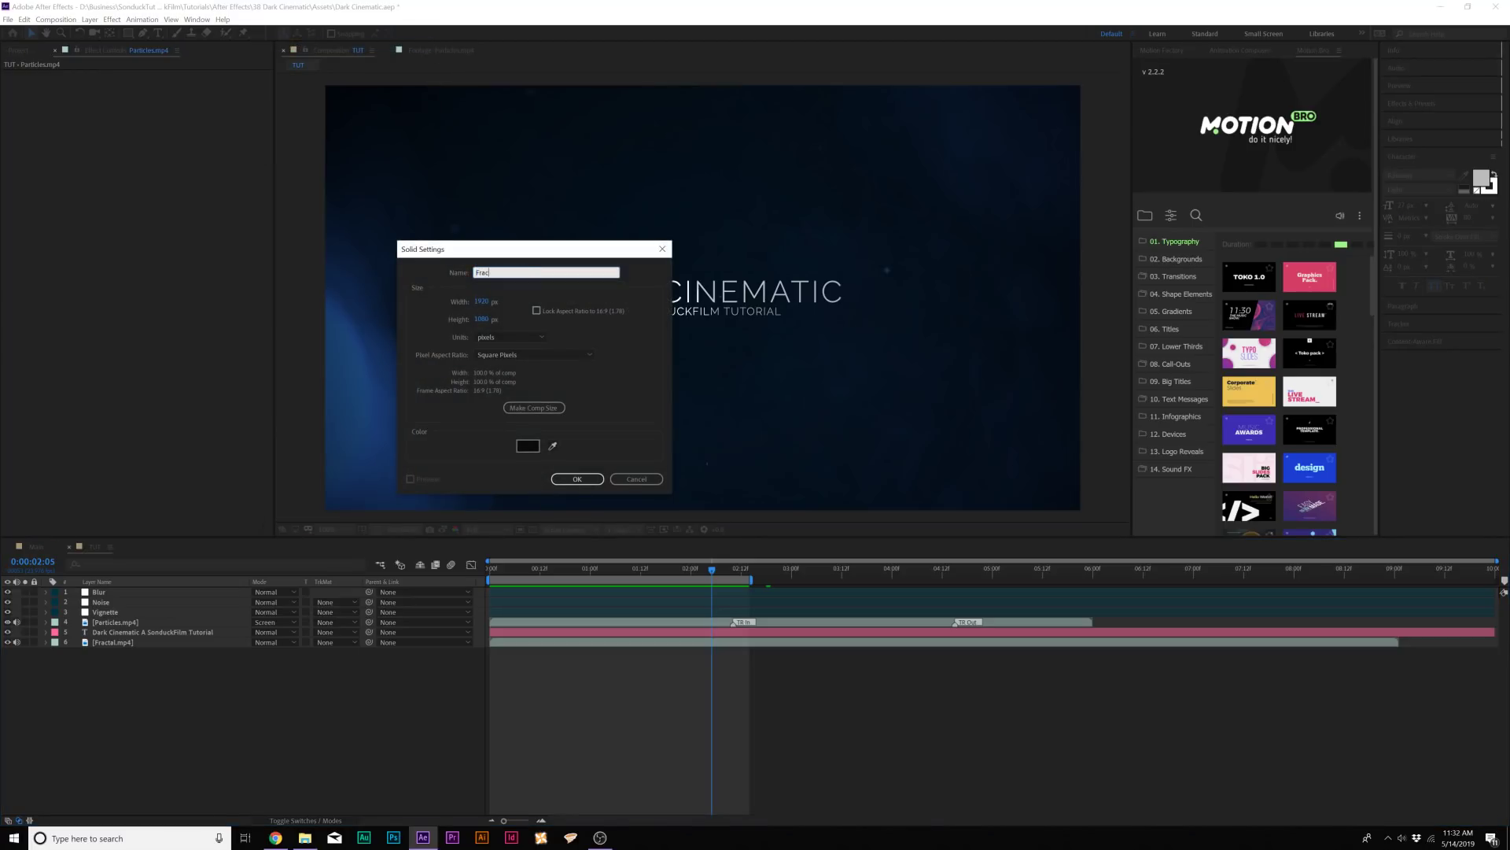
{"action": "type", "text": "Fractual"}
{"action": "key", "text": "Return"}
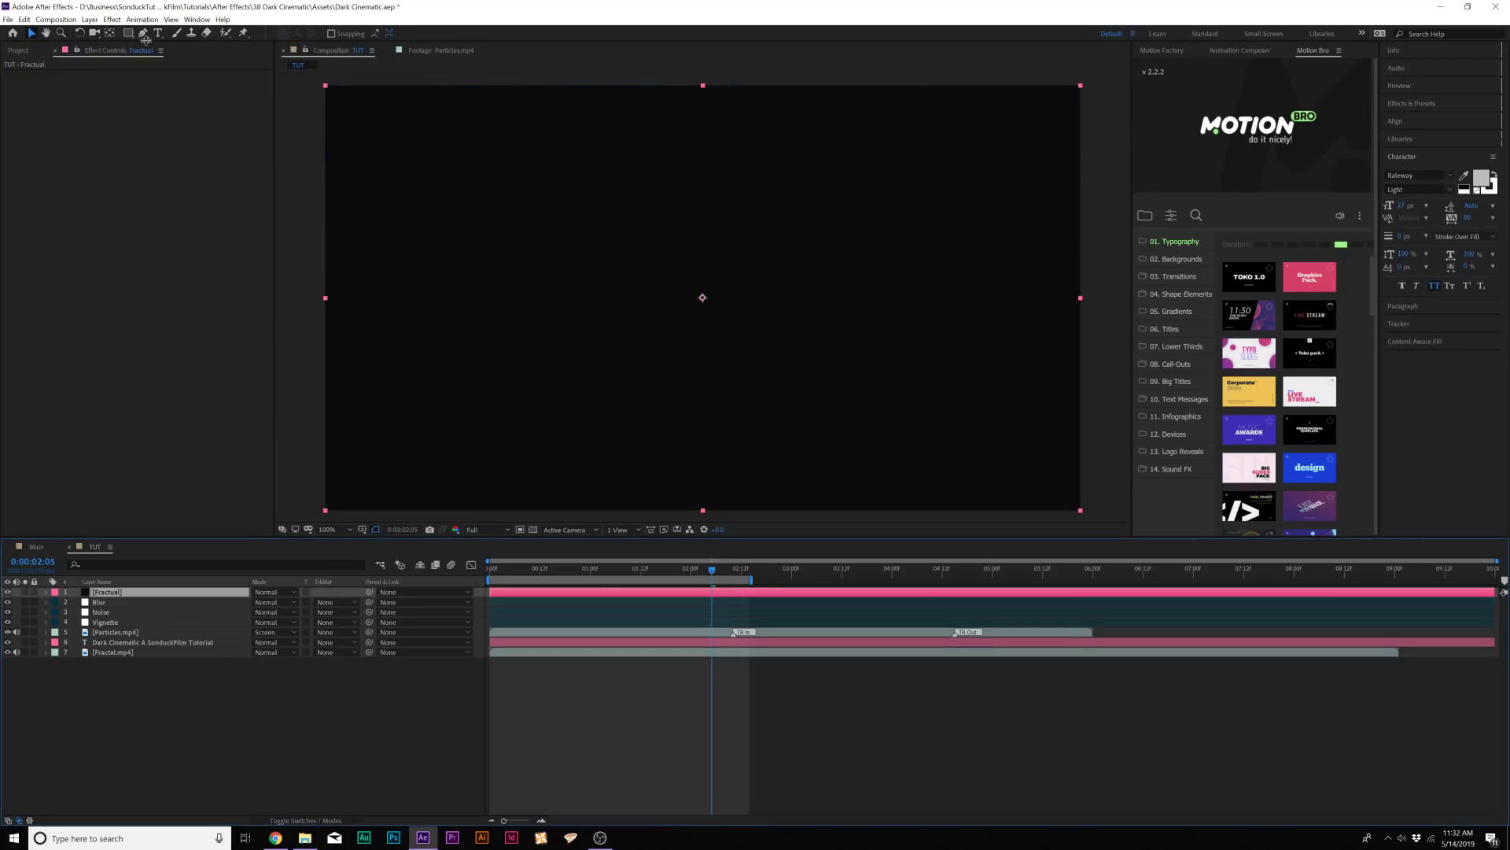
Step: Apply Fractal Noise with Max fractal type, Block noise type and contrast 196
{"action": "left_click", "coordinate": [112, 19]}
{"action": "mouse_move", "coordinate": [158, 232]}
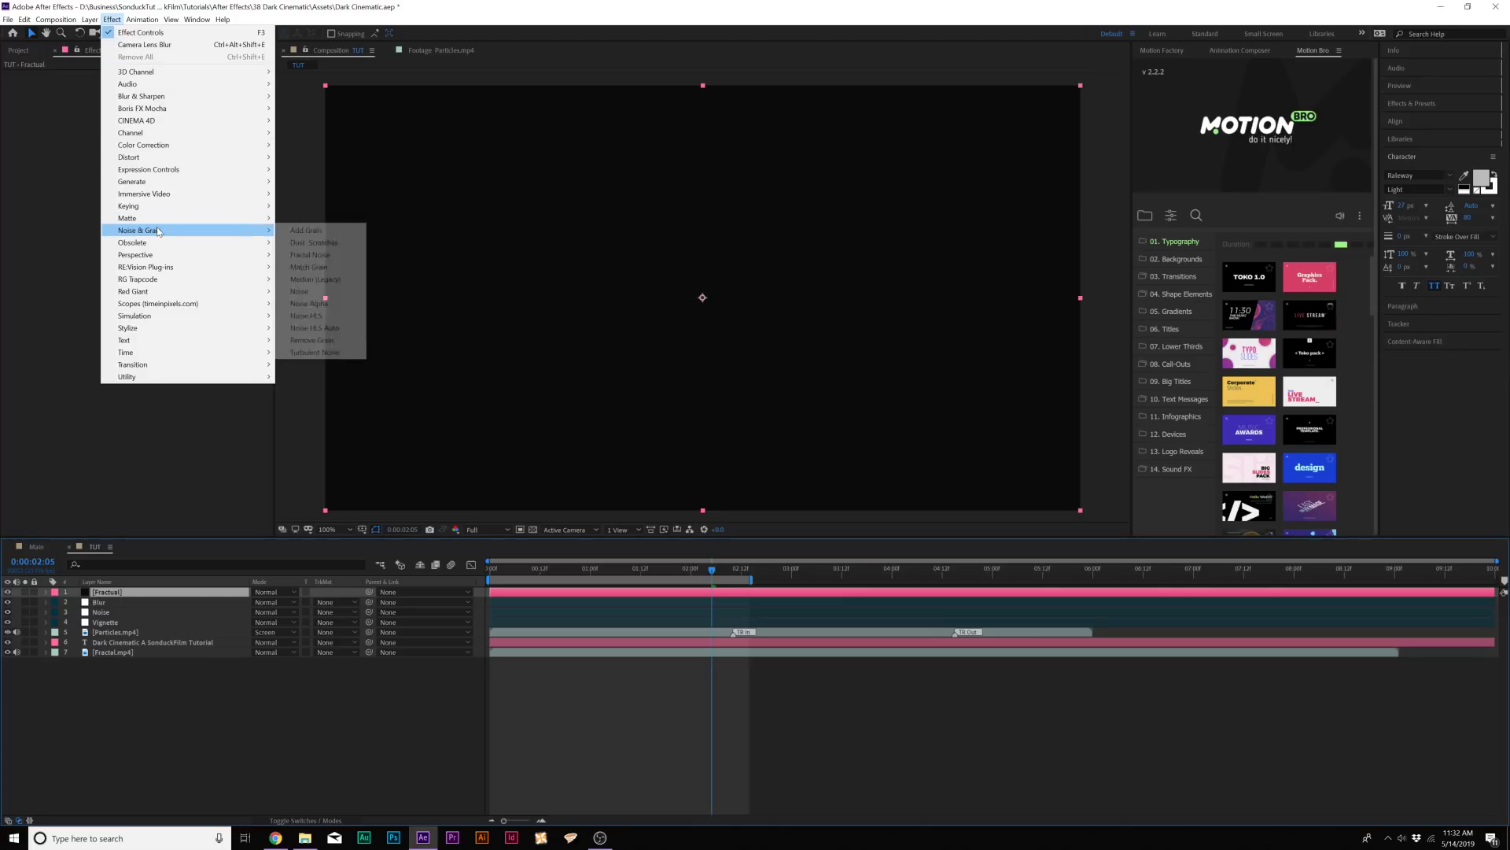
{"action": "left_click", "coordinate": [315, 254]}
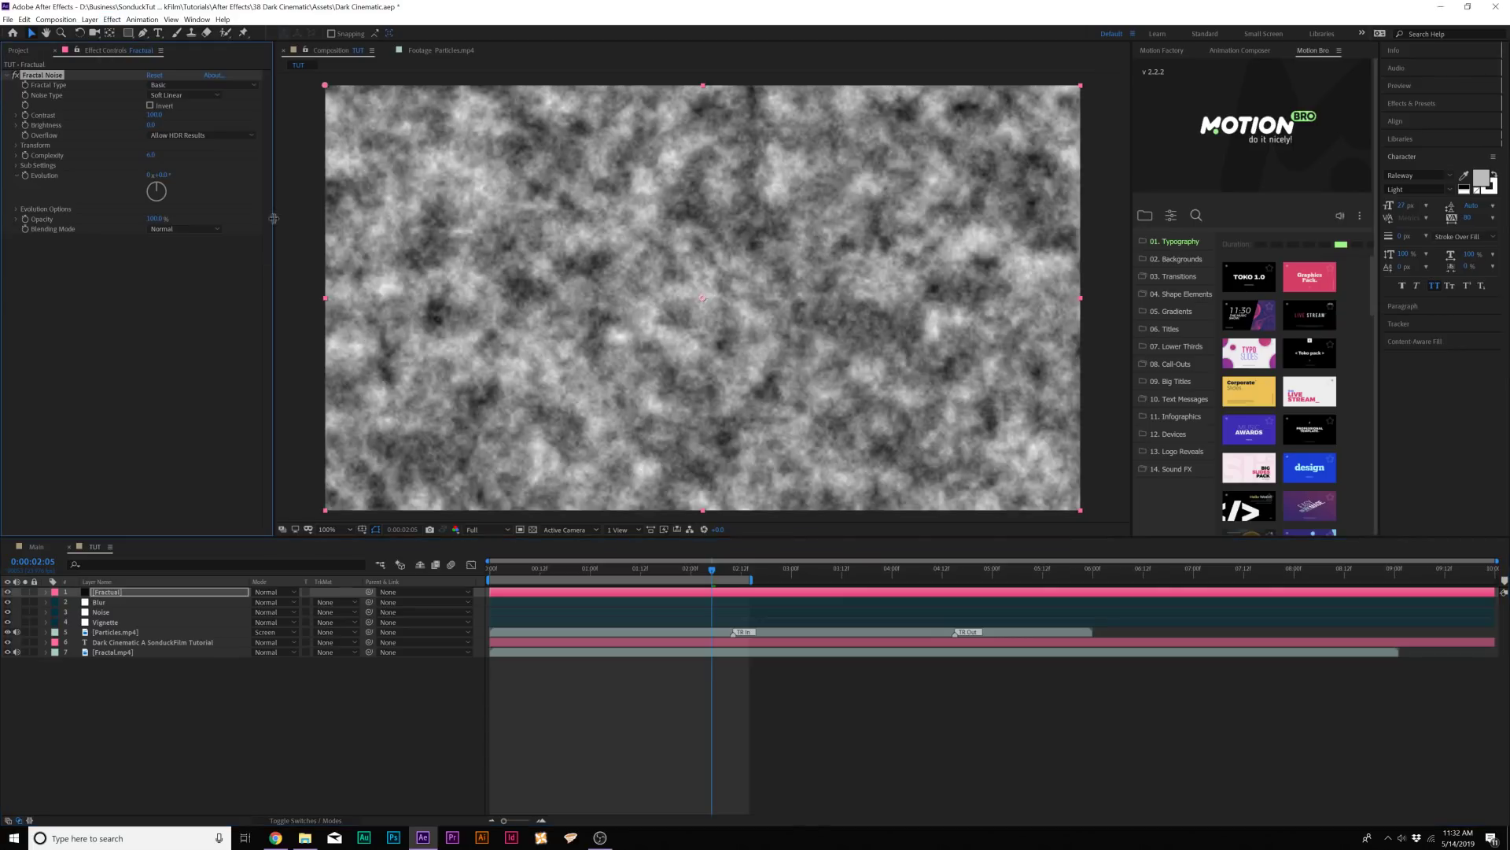
{"action": "left_click", "coordinate": [157, 85]}
{"action": "left_click", "coordinate": [203, 191]}
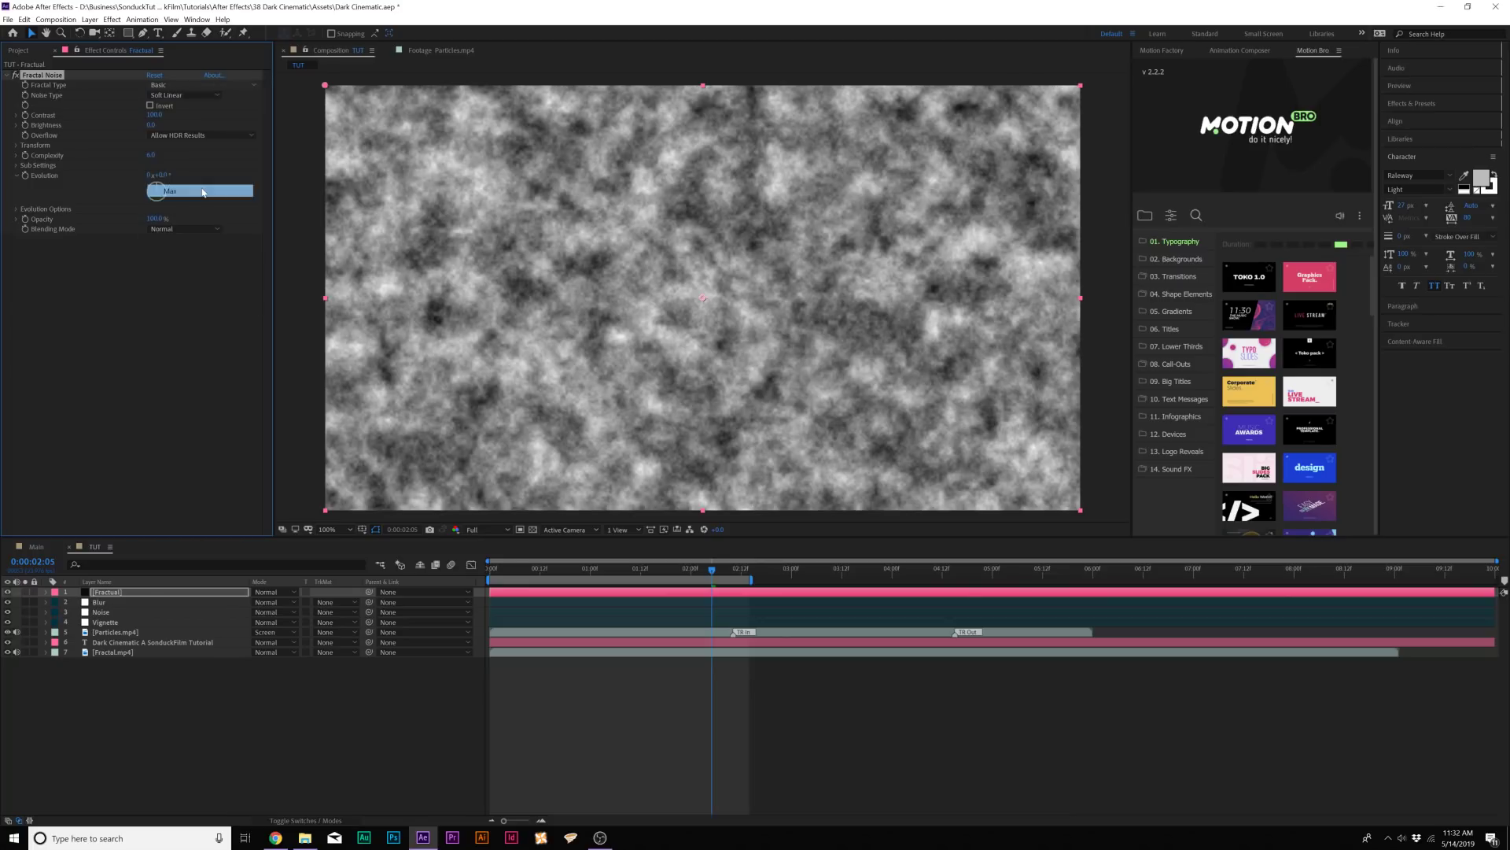
{"action": "left_click", "coordinate": [168, 101]}
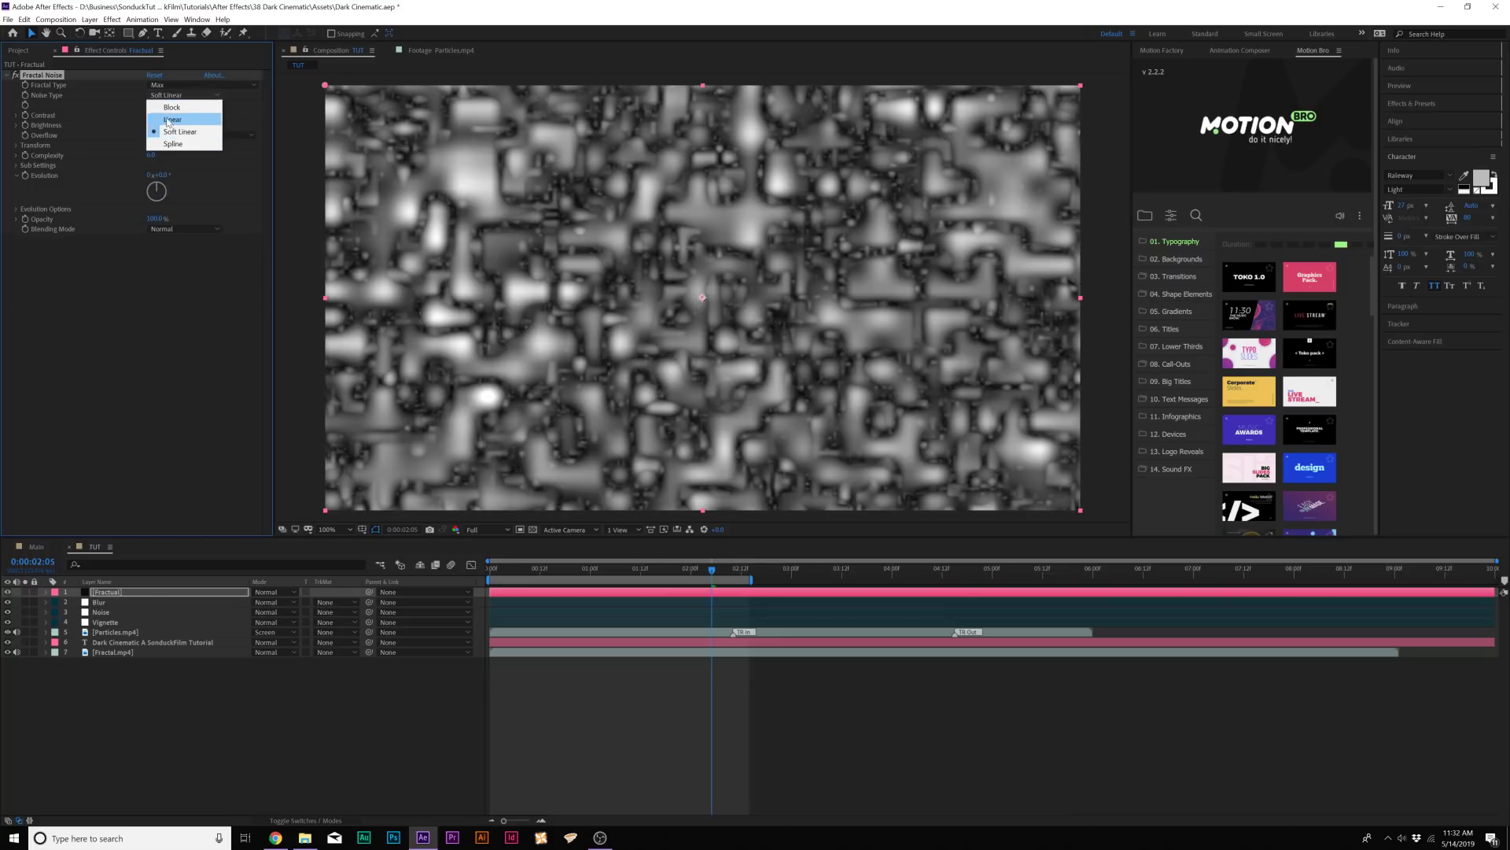
{"action": "left_click", "coordinate": [165, 106]}
{"action": "left_click_drag", "start_coordinate": [154, 118], "coordinate": [97, 141]}
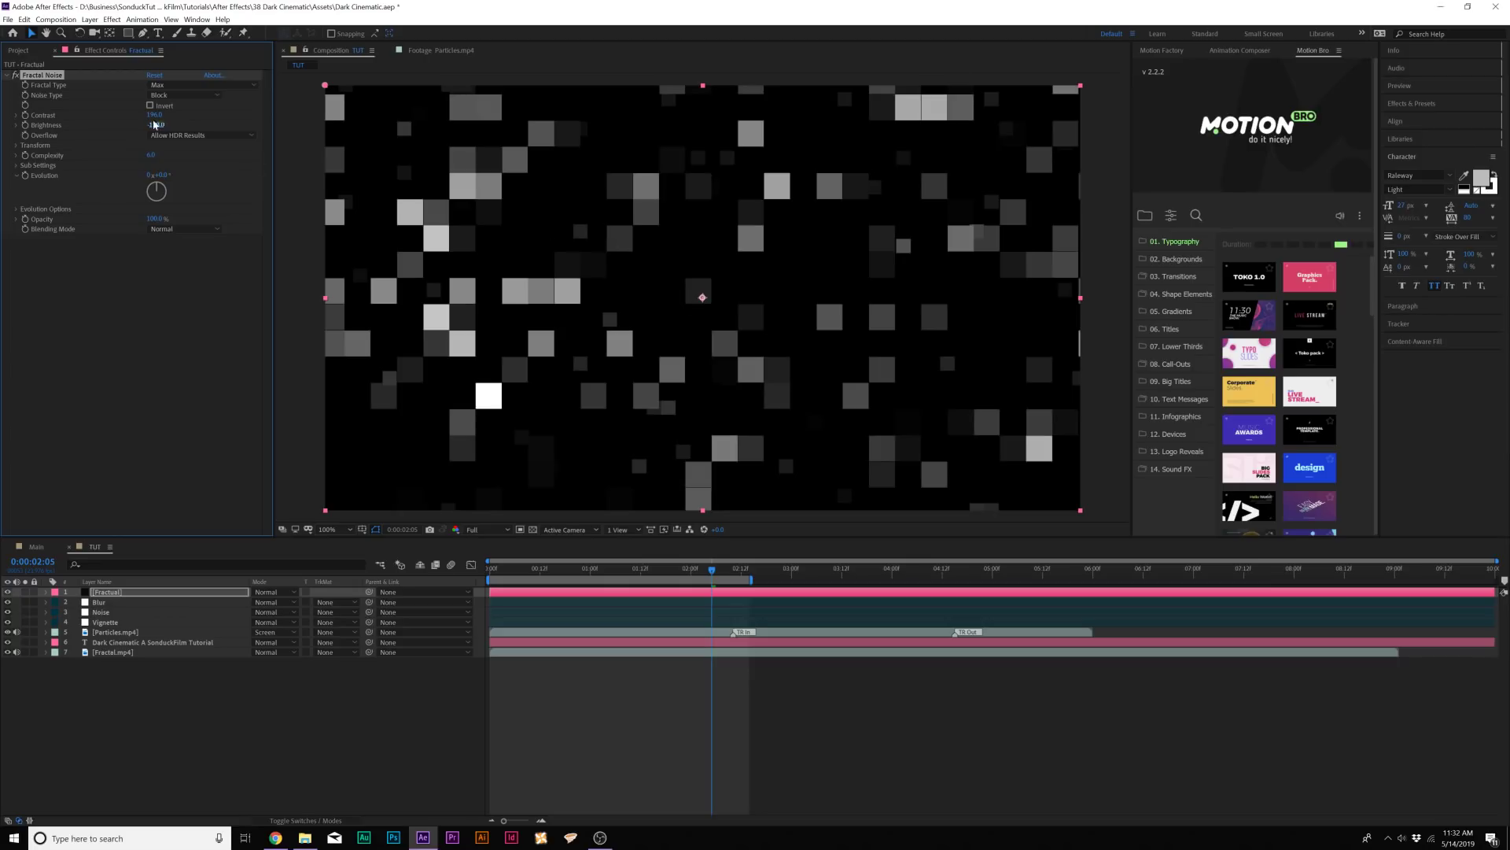
Step: Turn off uniform scaling and stretch the noise to width 537.4, height 44.8
{"action": "left_click", "coordinate": [16, 146]}
{"action": "left_click", "coordinate": [150, 166]}
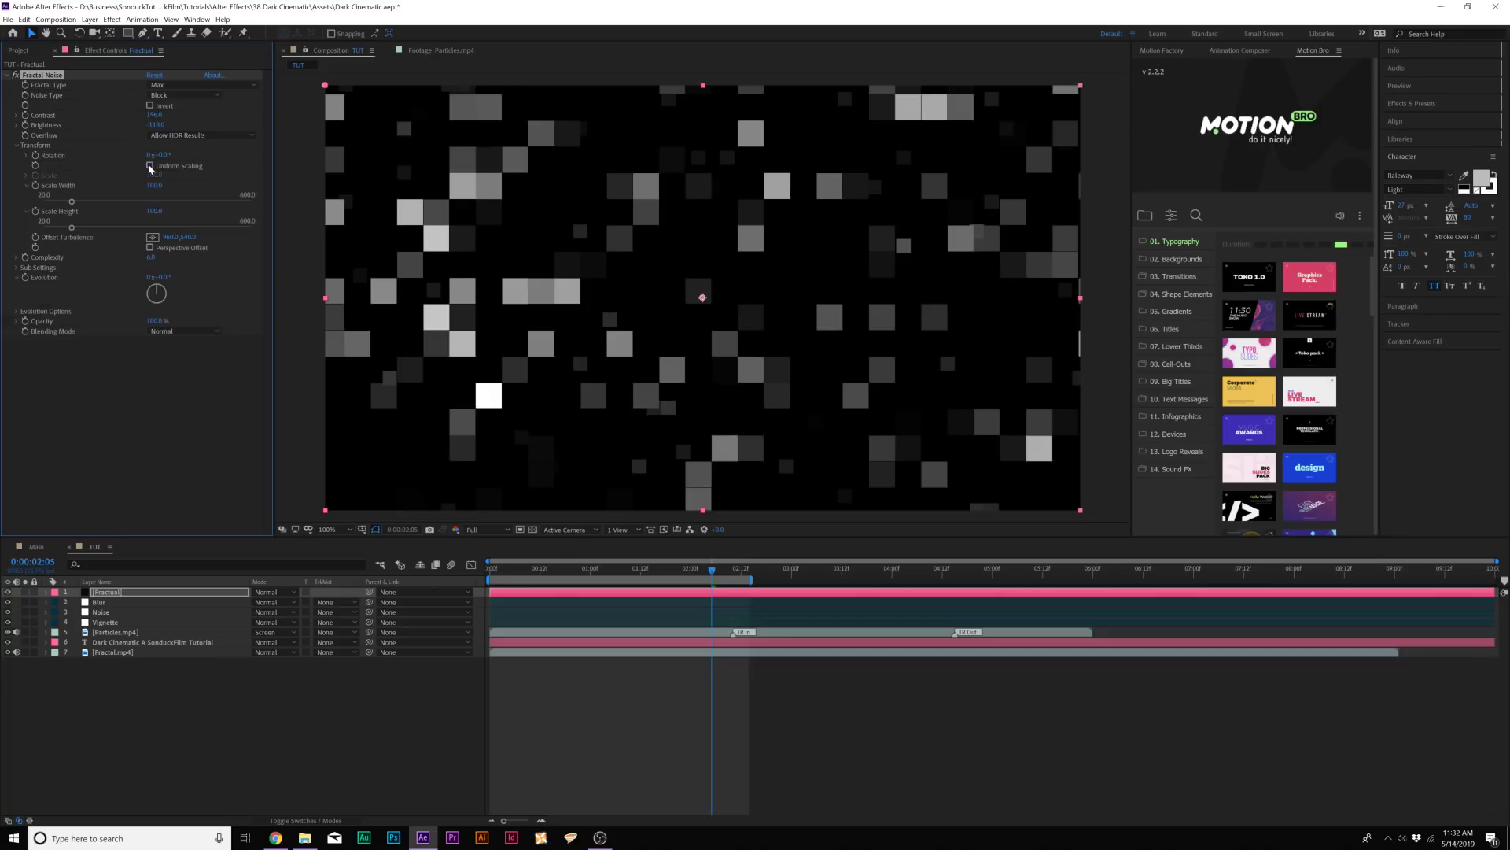
{"action": "left_click_drag", "start_coordinate": [73, 203], "coordinate": [219, 210]}
{"action": "left_click_drag", "start_coordinate": [71, 229], "coordinate": [54, 231]}
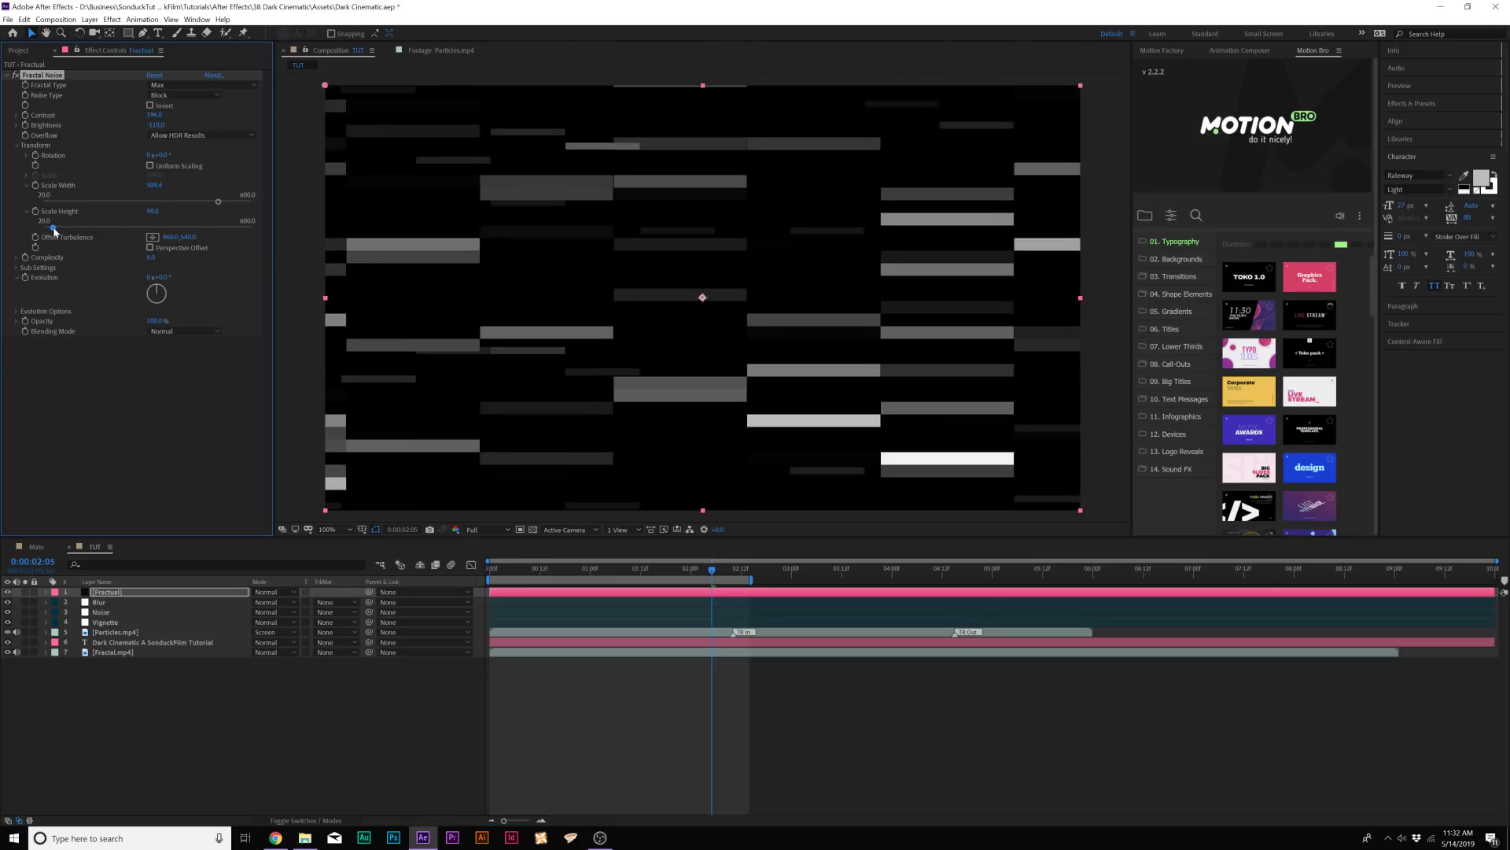
Step: Keyframe Random Seed at 0 at the start and 15 at six seconds, then play it back
{"action": "left_click", "coordinate": [512, 577]}
{"action": "key", "text": "Home"}
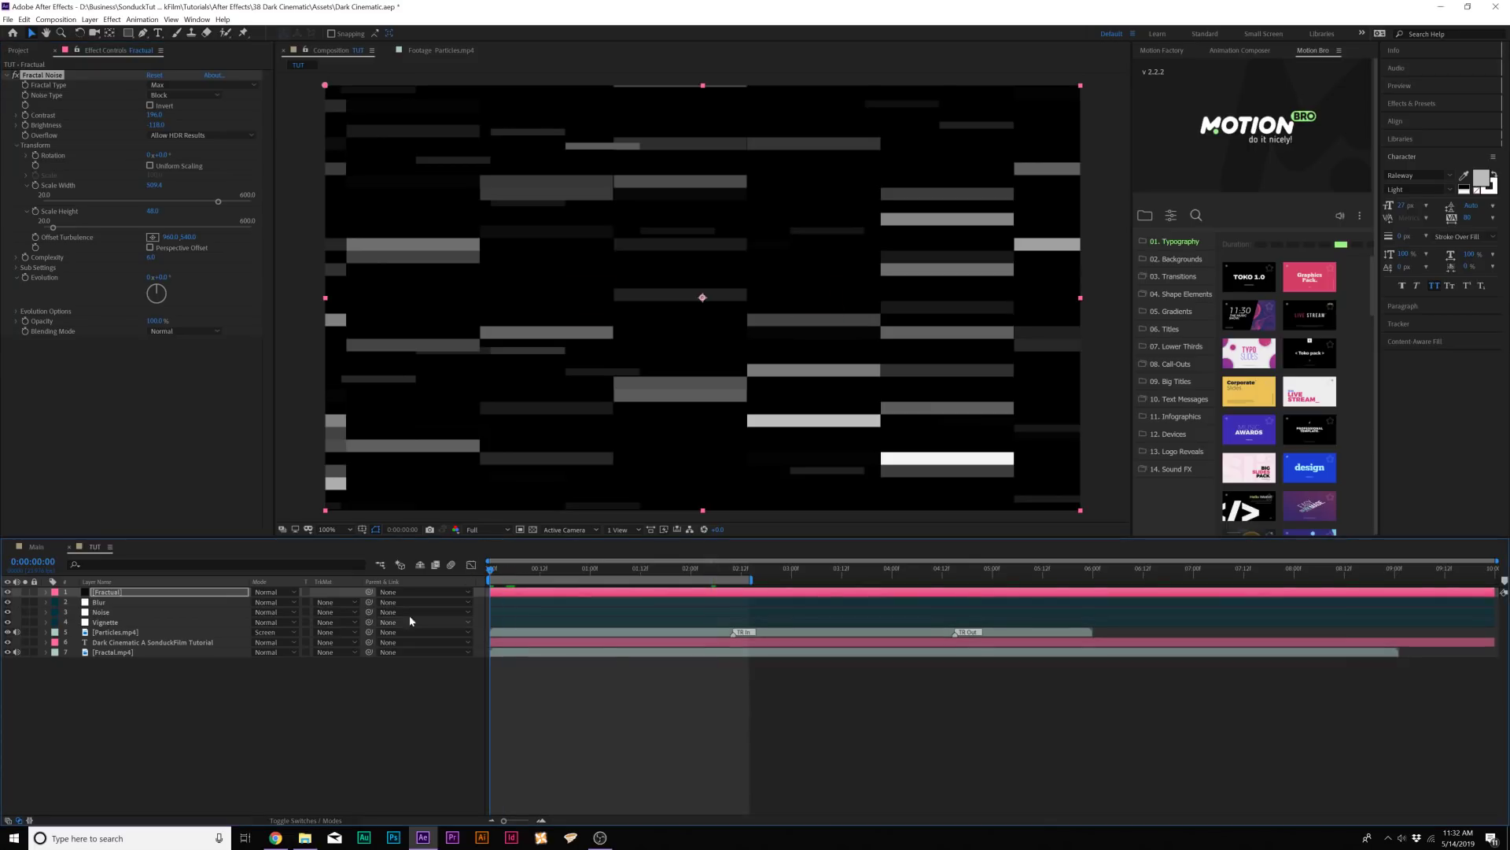
{"action": "left_click", "coordinate": [16, 311]}
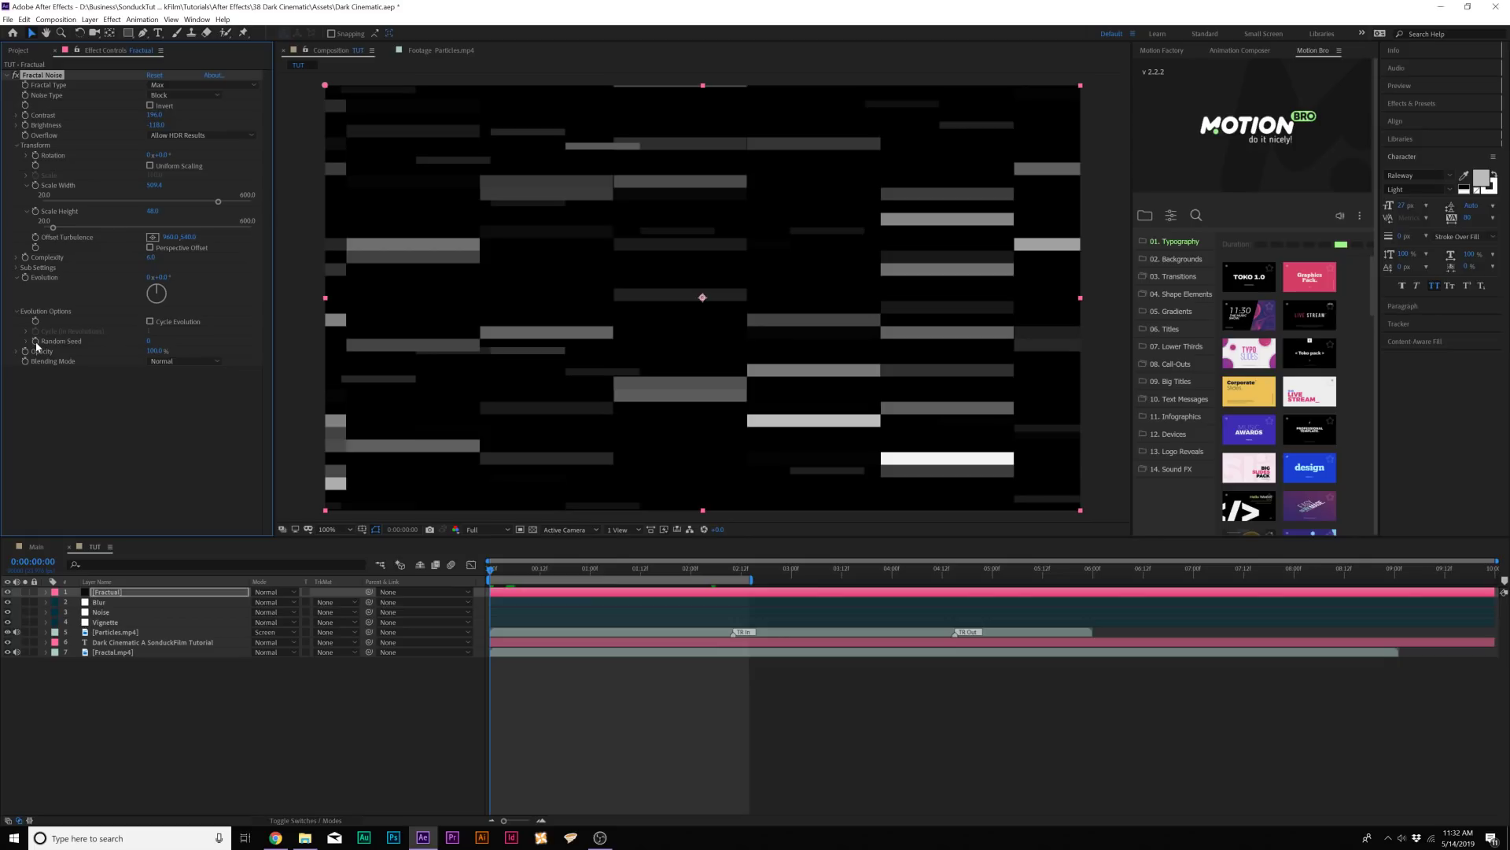
{"action": "left_click", "coordinate": [36, 343]}
{"action": "left_click_drag", "start_coordinate": [808, 570], "coordinate": [1094, 575]}
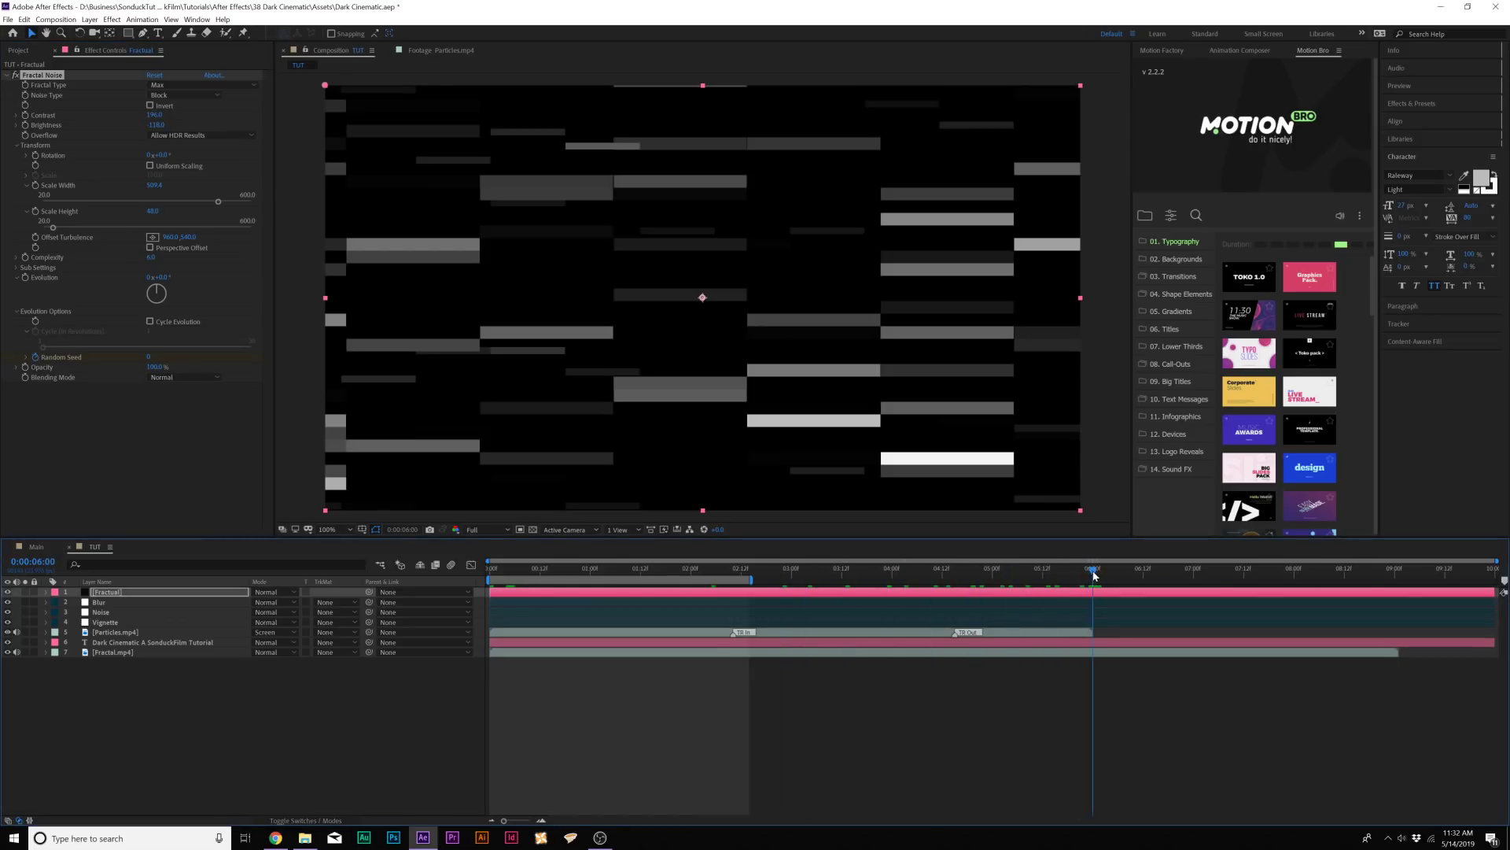
{"action": "left_click", "coordinate": [150, 357]}
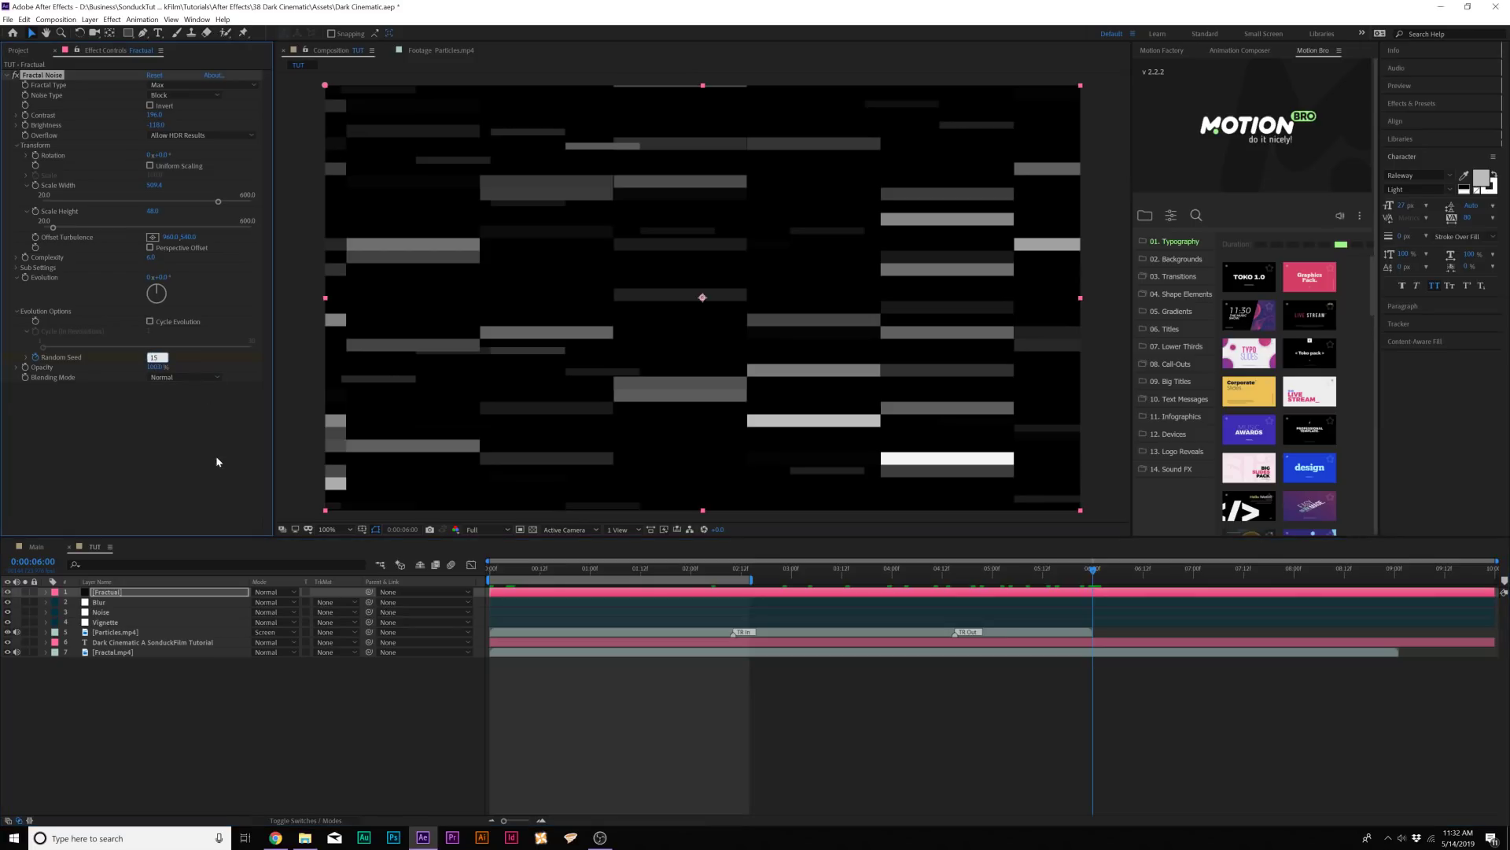
{"action": "type", "text": "15"}
{"action": "key", "text": "Return"}
{"action": "left_click", "coordinate": [548, 569]}
{"action": "key", "text": "space"}
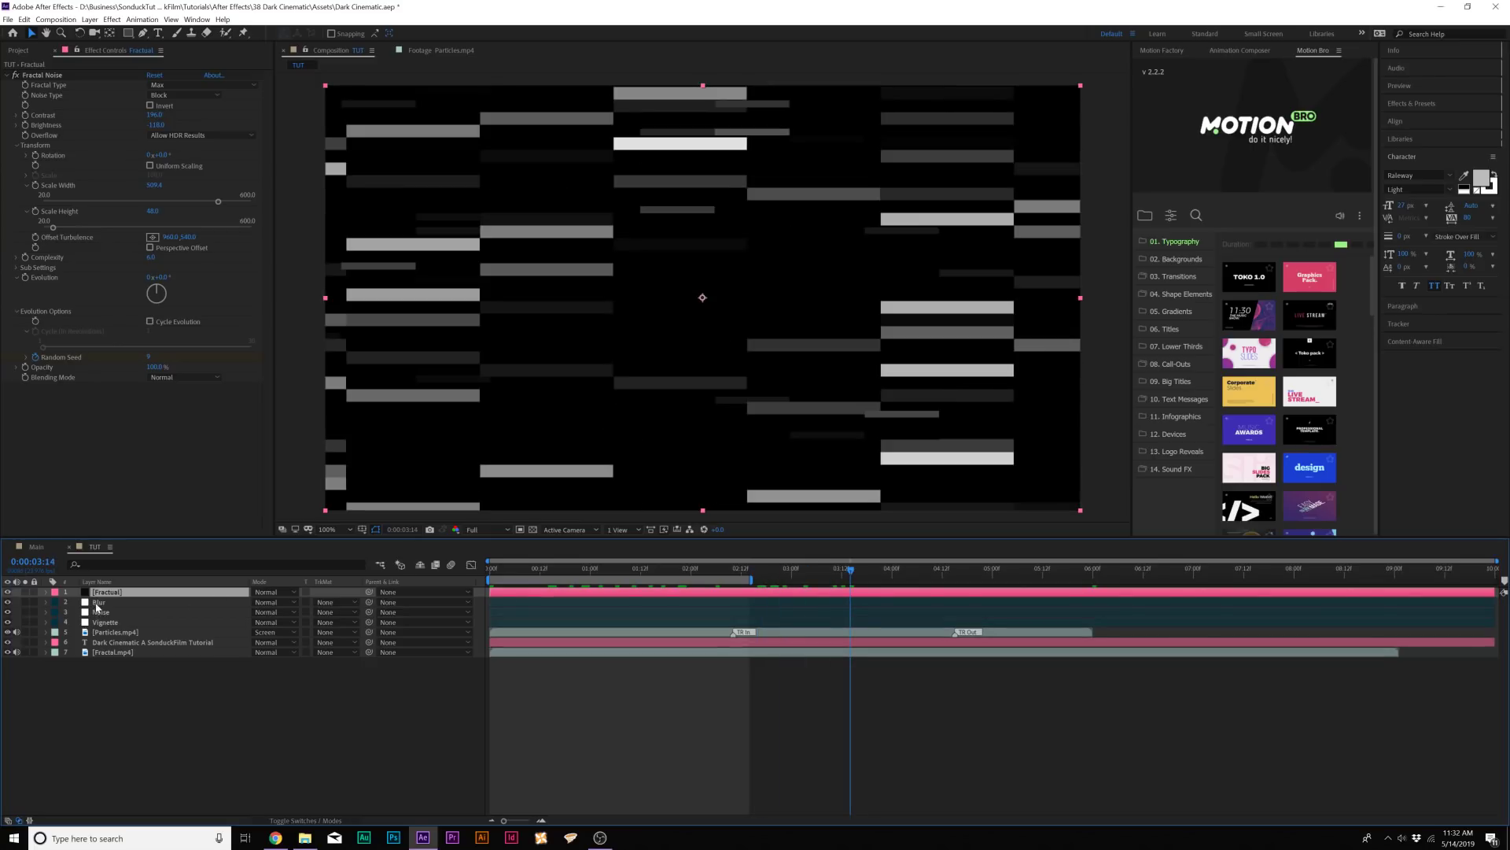
Step: Pre-compose the noise layer as 'Noise Map', moving all attributes into the new composition
{"action": "left_click", "coordinate": [90, 19]}
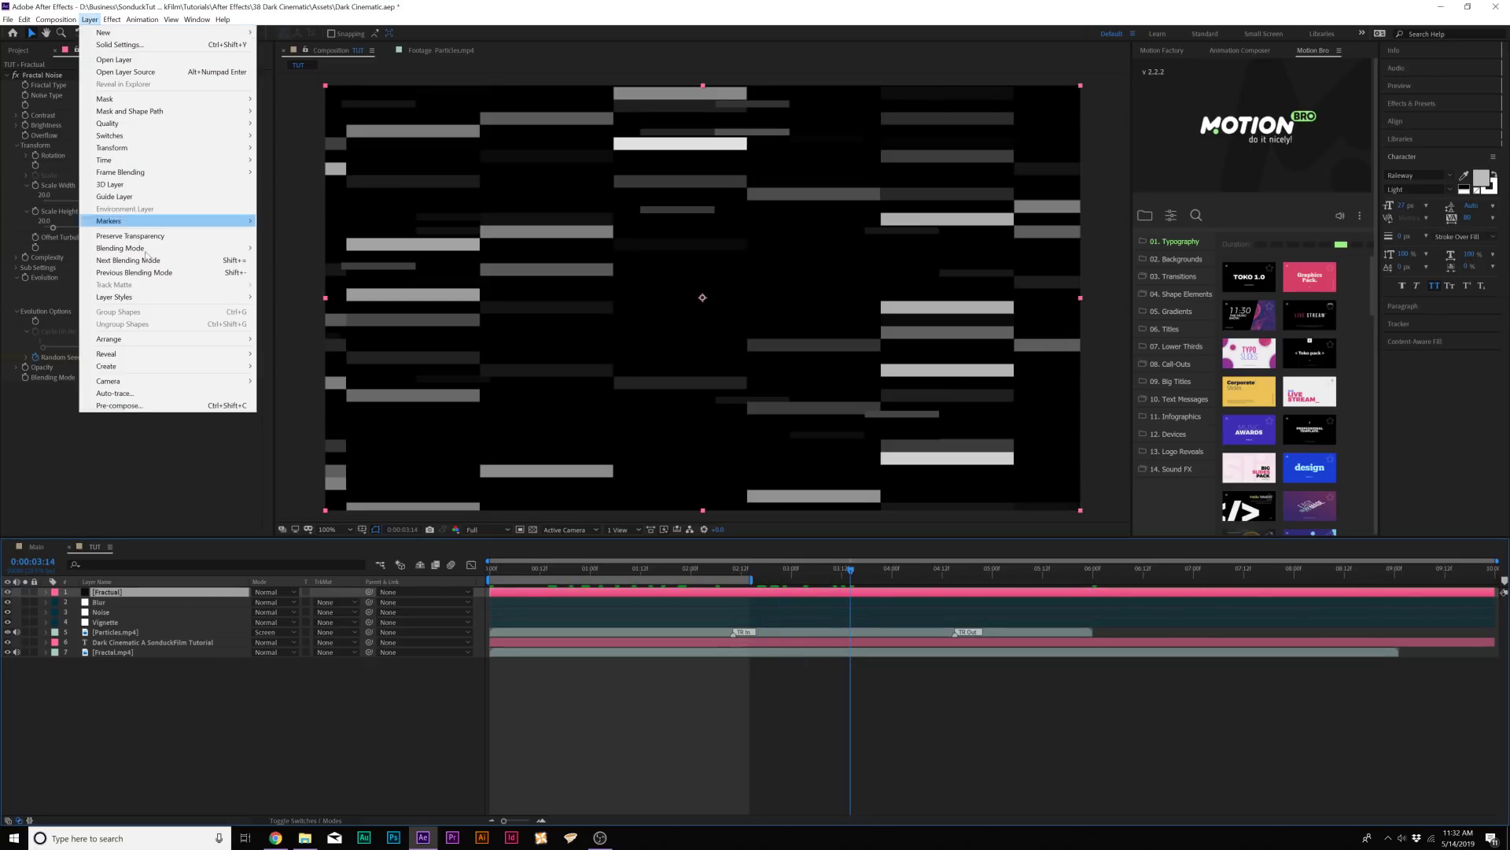
{"action": "left_click", "coordinate": [151, 405]}
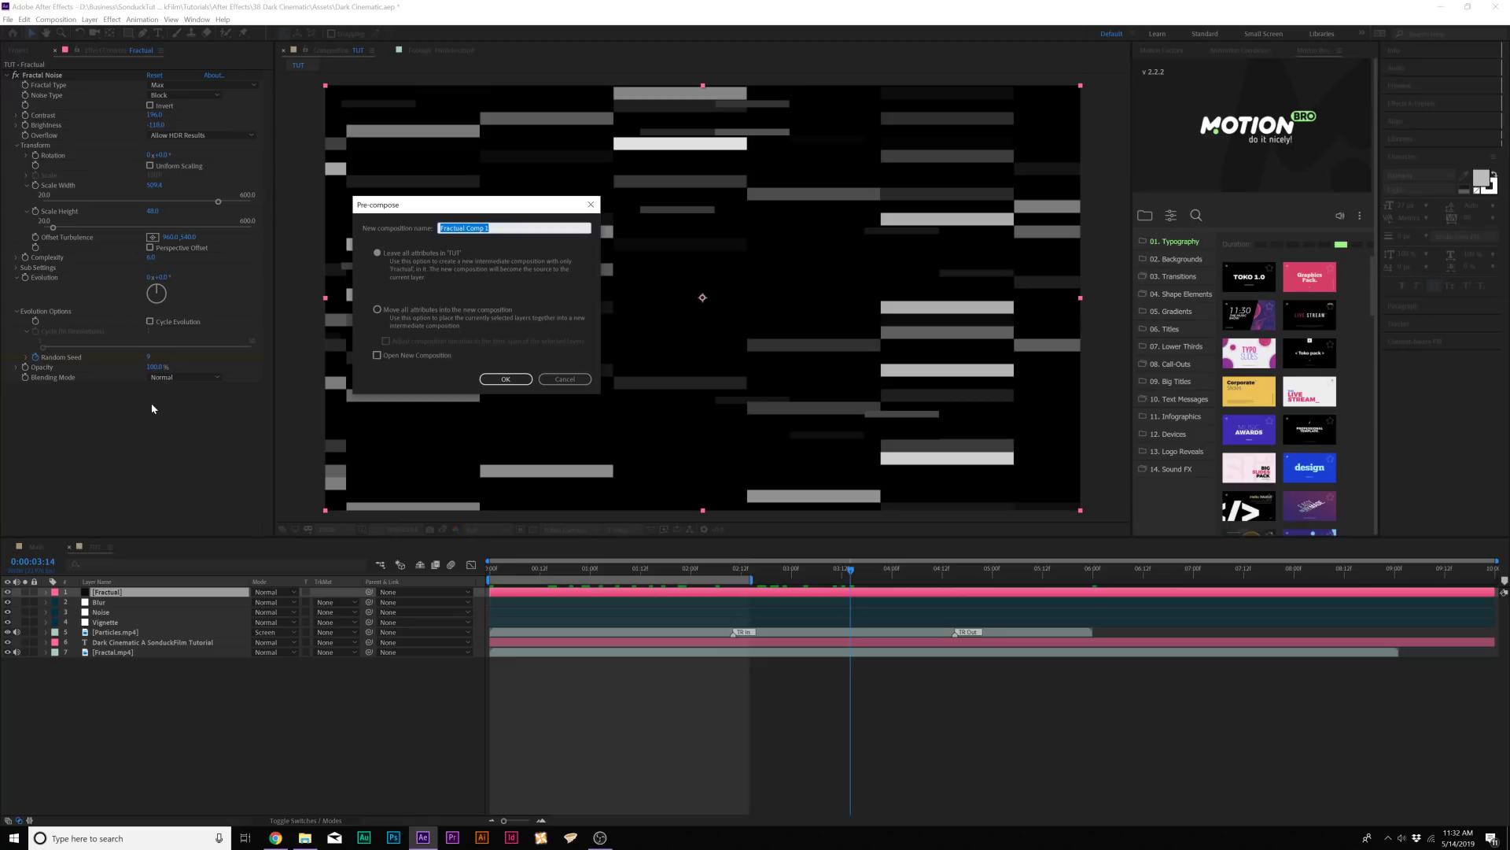
{"action": "type", "text": "Noise Map"}
{"action": "left_click", "coordinate": [418, 313]}
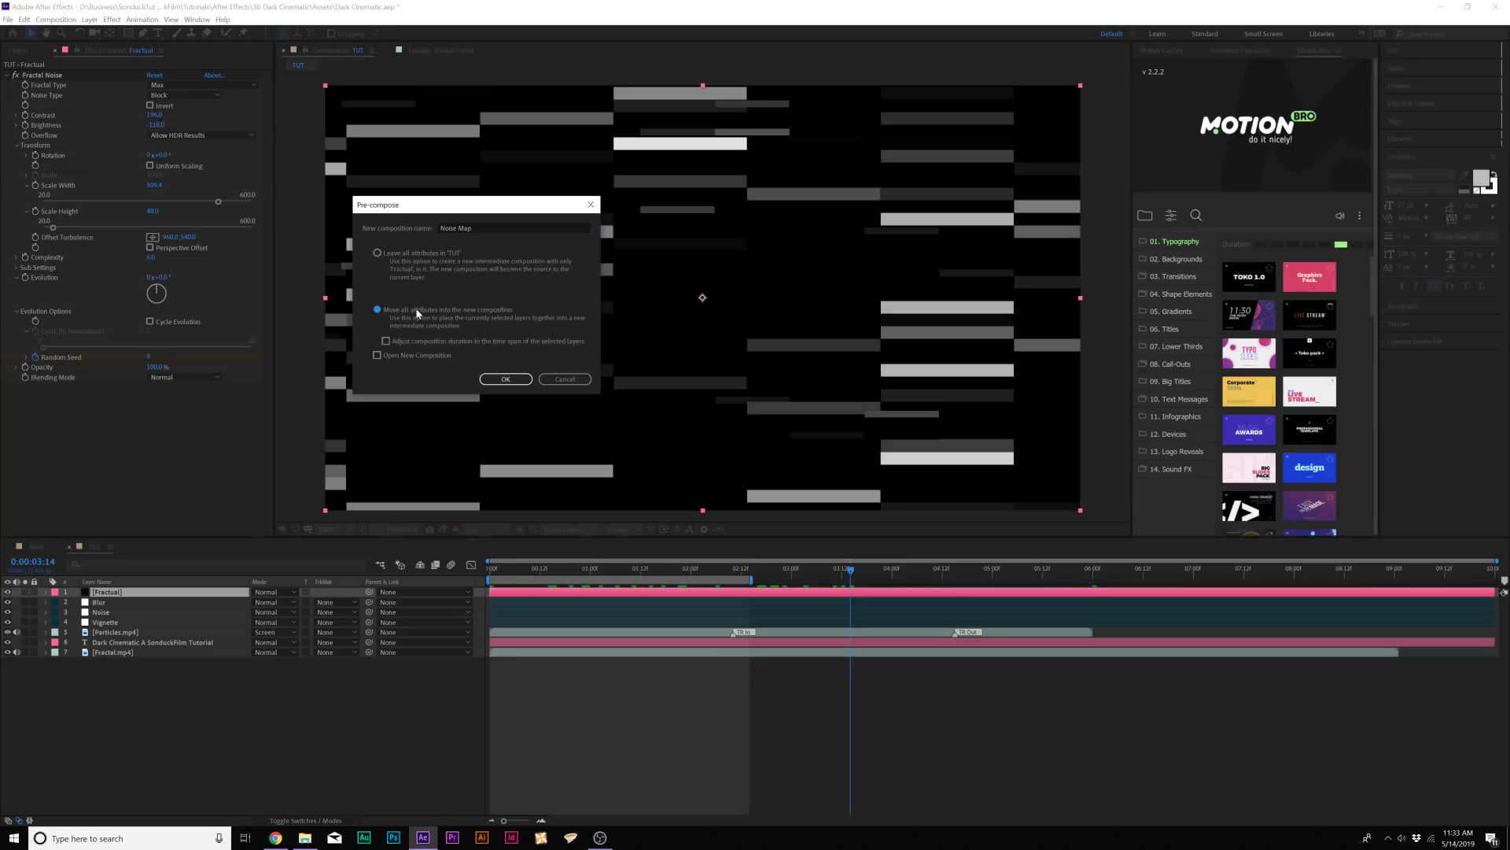
{"action": "left_click", "coordinate": [513, 377]}
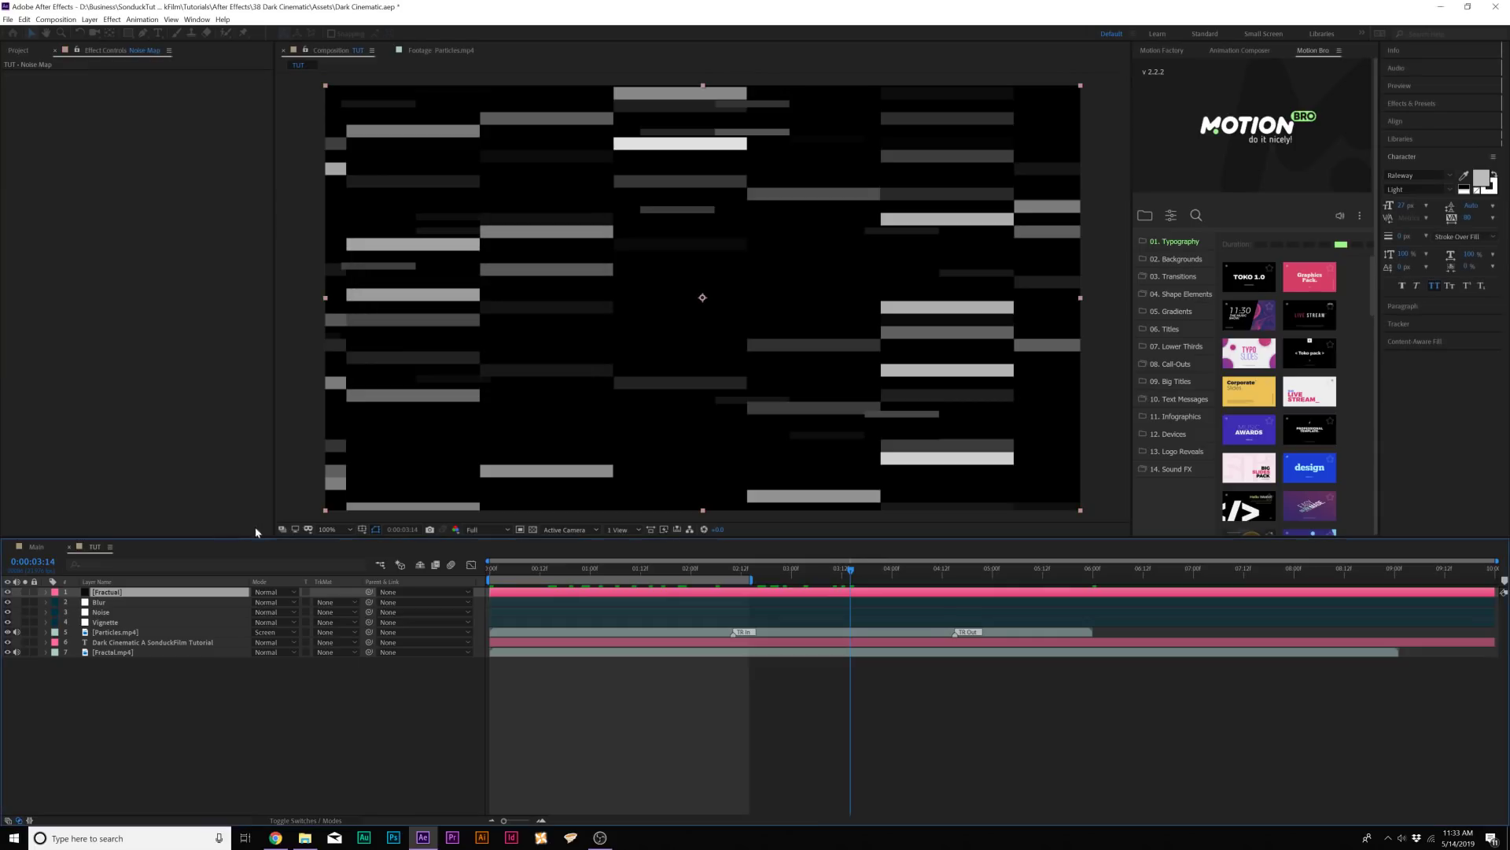
Step: Deselect all layers and add a new adjustment layer to the comp
{"action": "left_click", "coordinate": [185, 691]}
{"action": "left_click", "coordinate": [90, 19]}
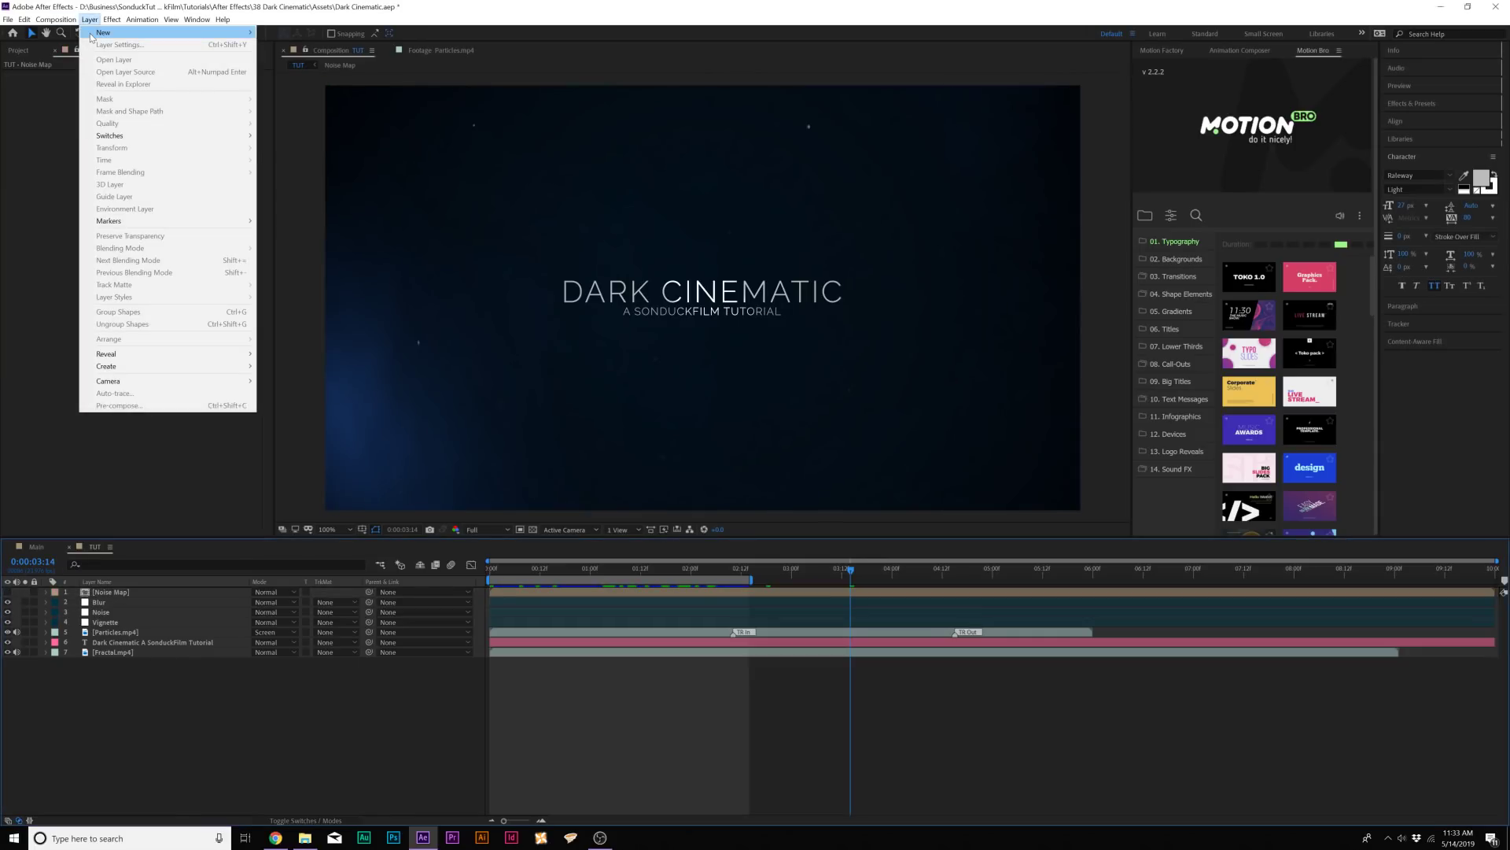
{"action": "mouse_move", "coordinate": [181, 33]}
{"action": "left_click", "coordinate": [313, 107]}
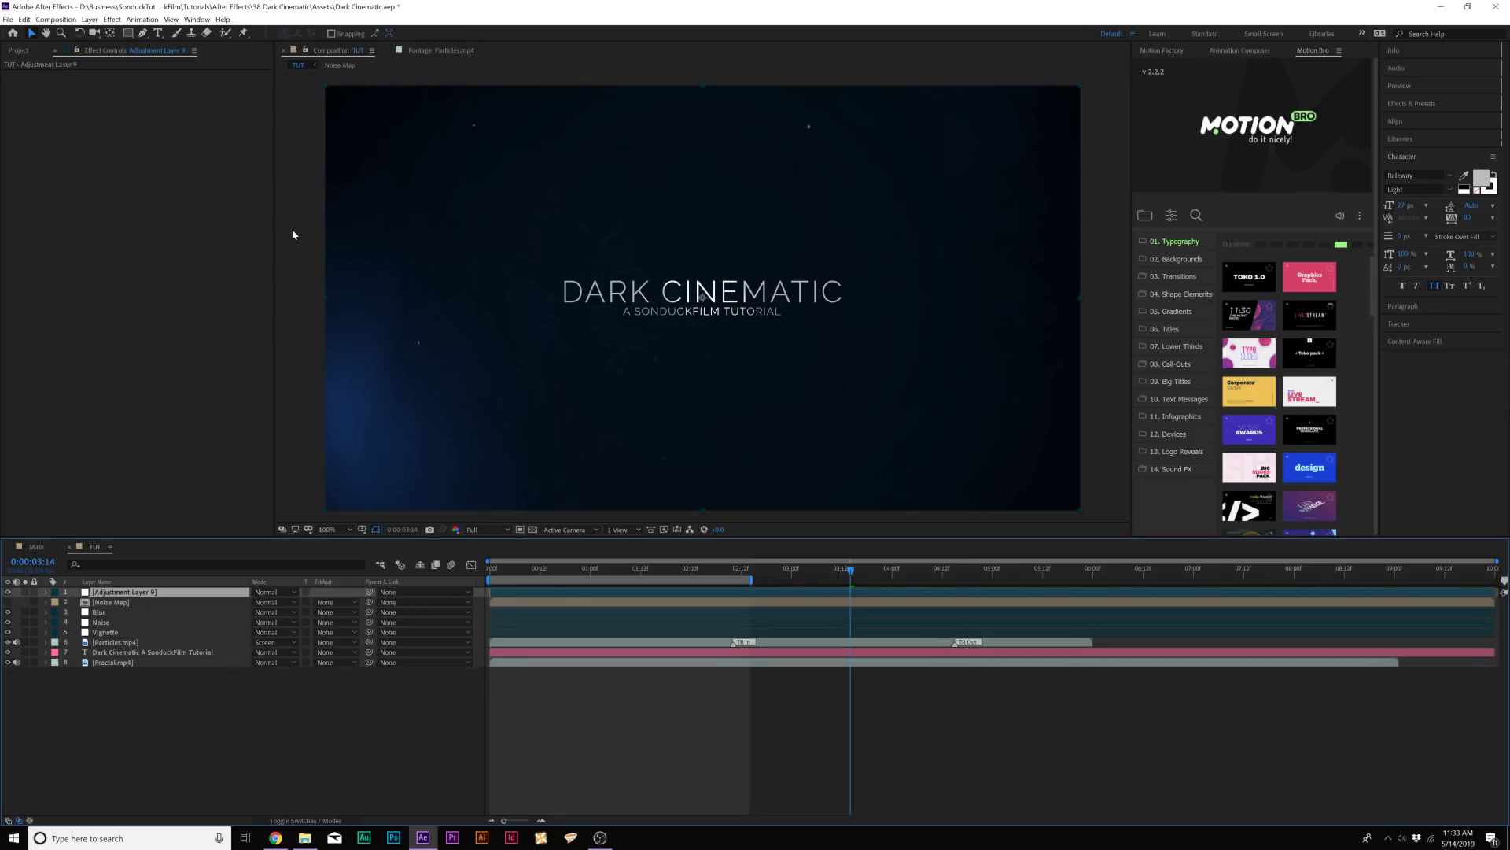
Step: Apply Displacement Map to the adjustment layer with Noise Map as the displacement source
{"action": "left_click", "coordinate": [111, 19]}
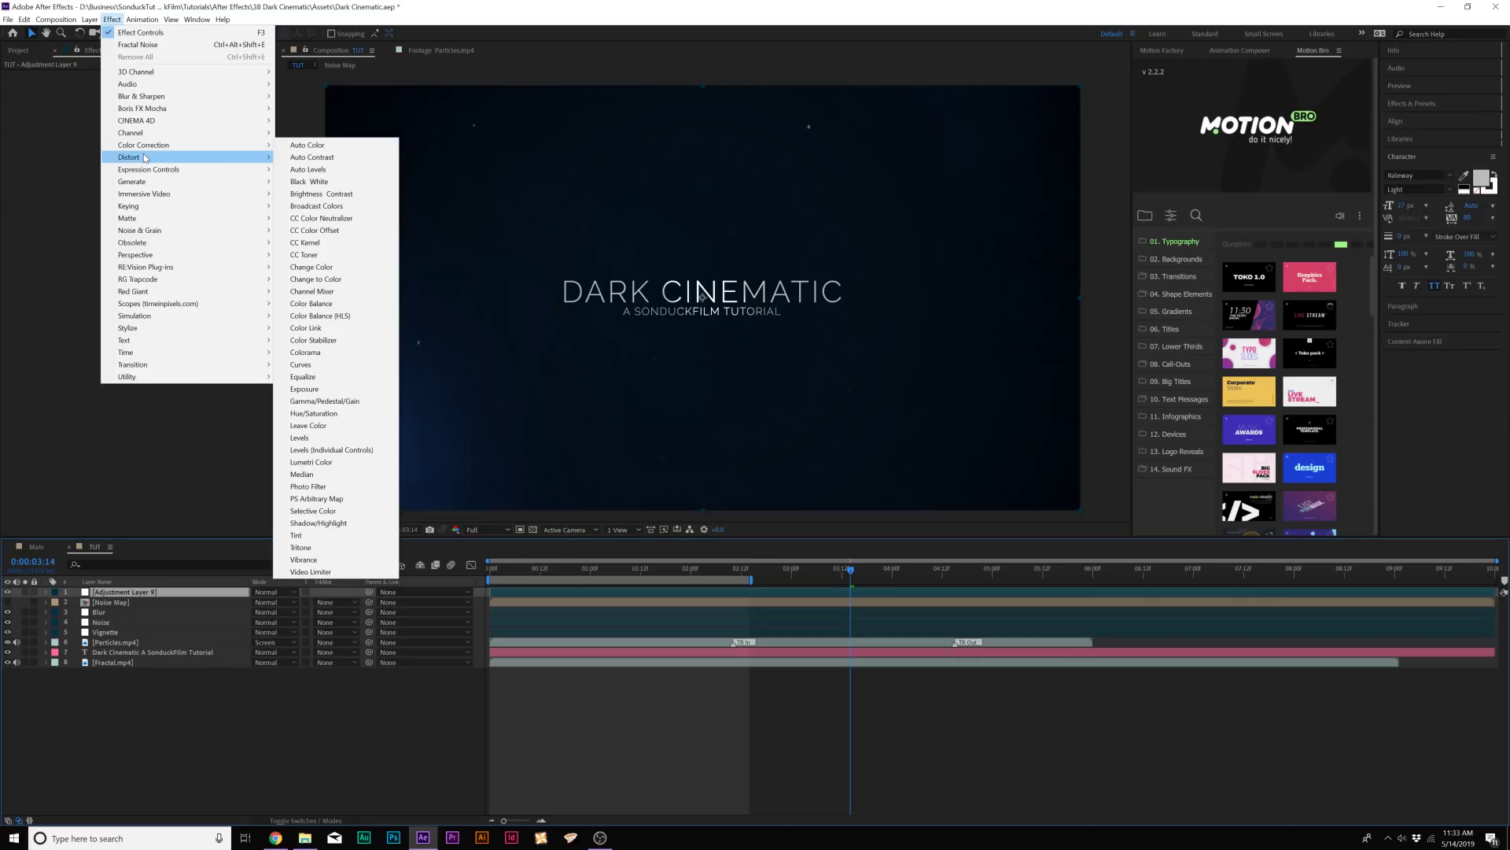
{"action": "left_click", "coordinate": [329, 376]}
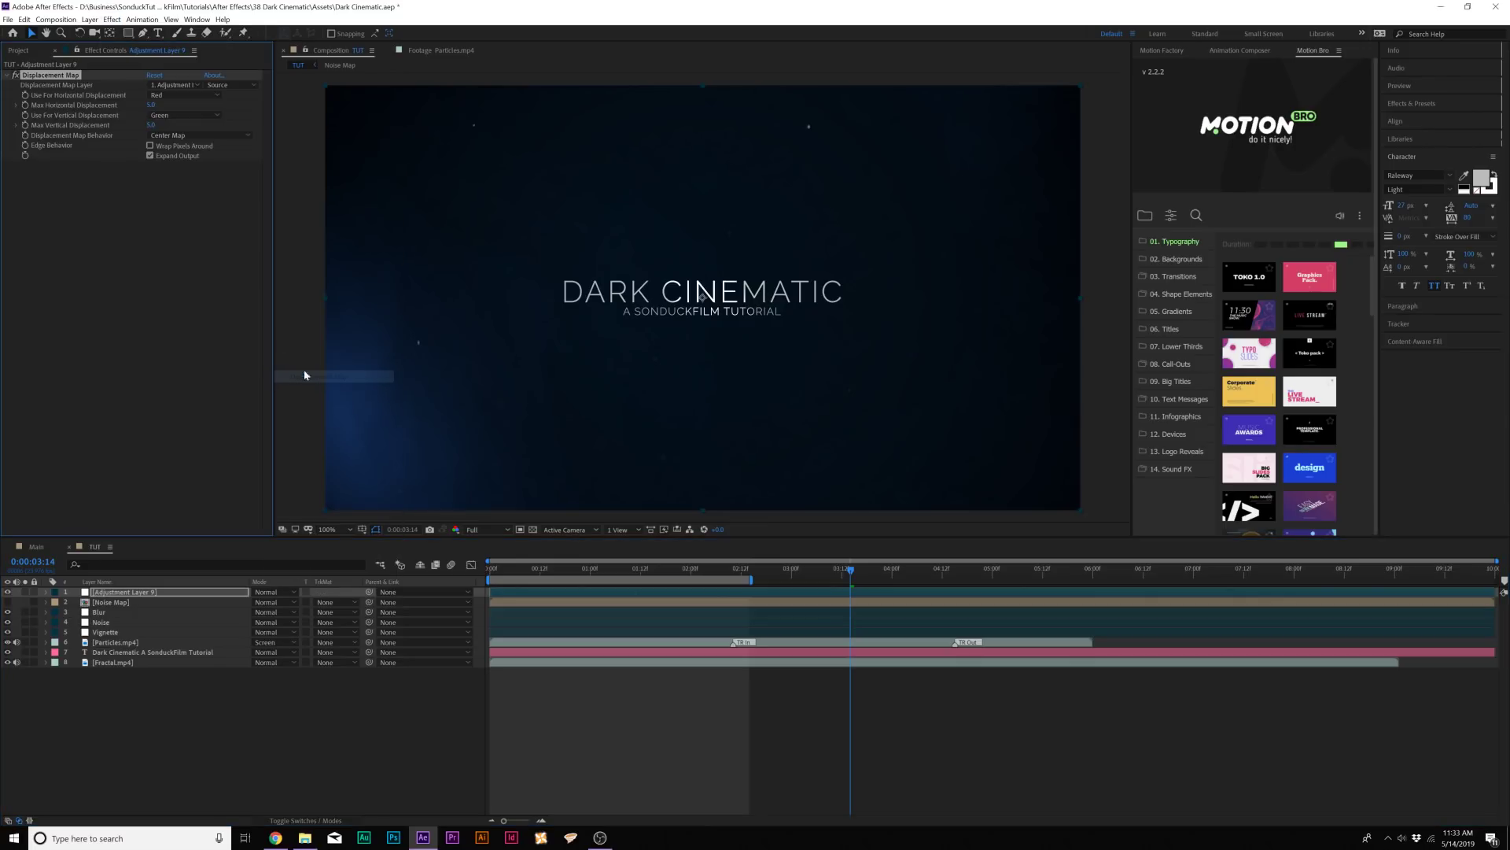
{"action": "left_click", "coordinate": [174, 84]}
{"action": "left_click", "coordinate": [54, 142]}
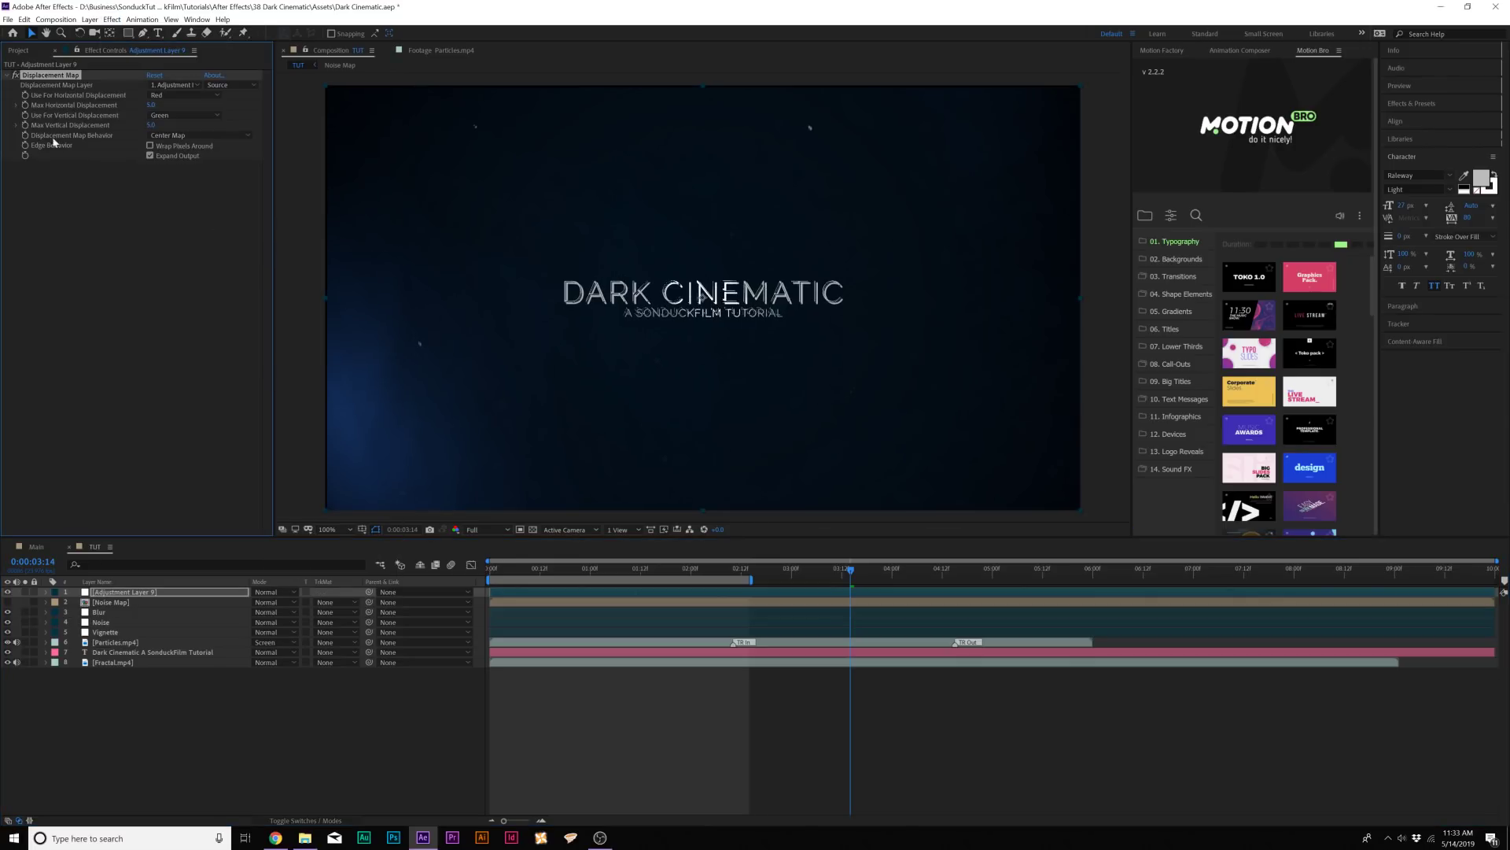
{"action": "left_click", "coordinate": [175, 84]}
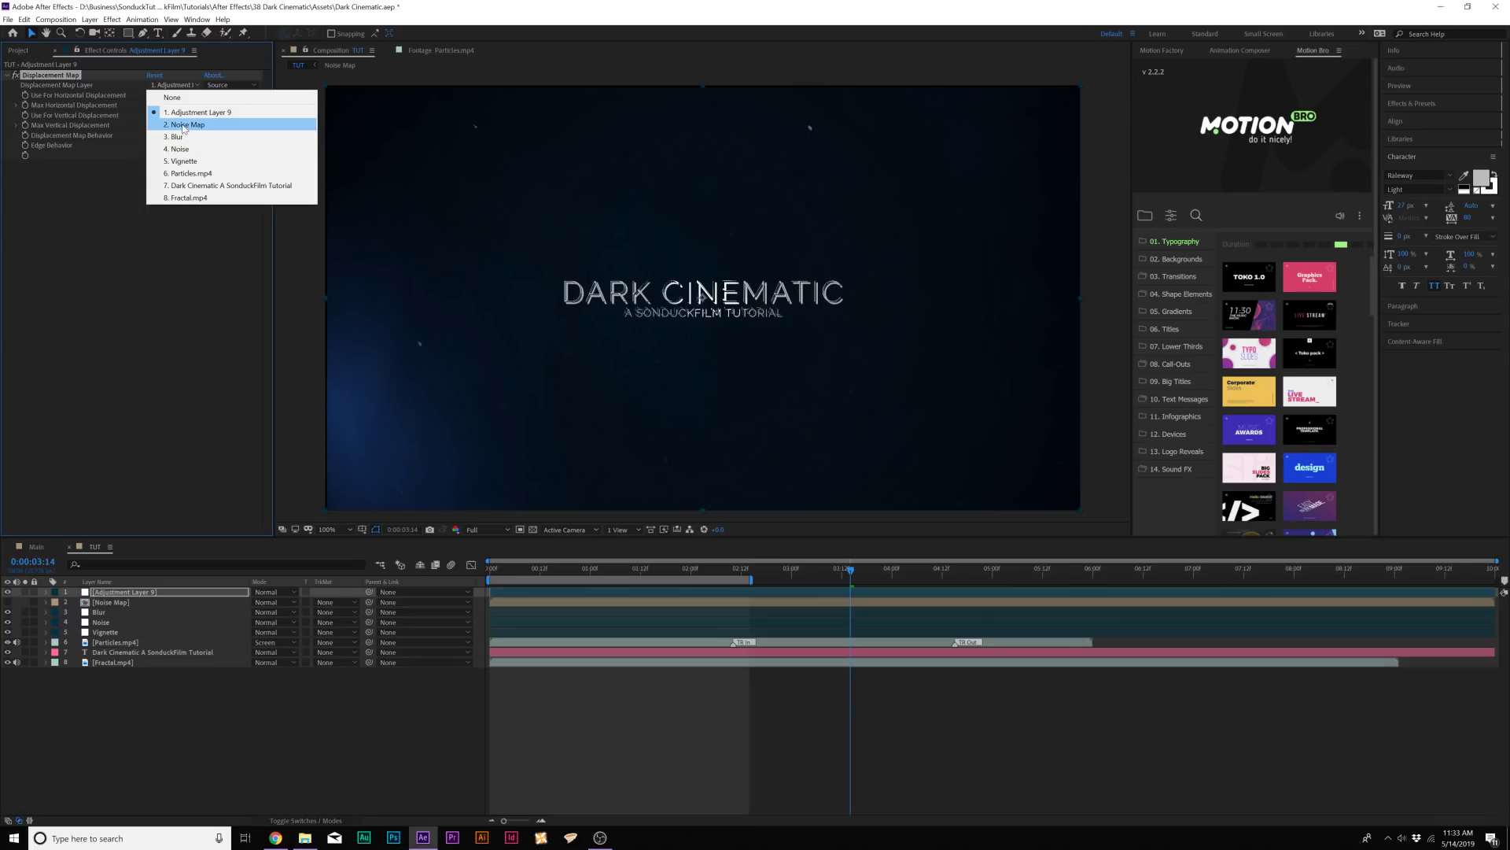
{"action": "left_click", "coordinate": [183, 126]}
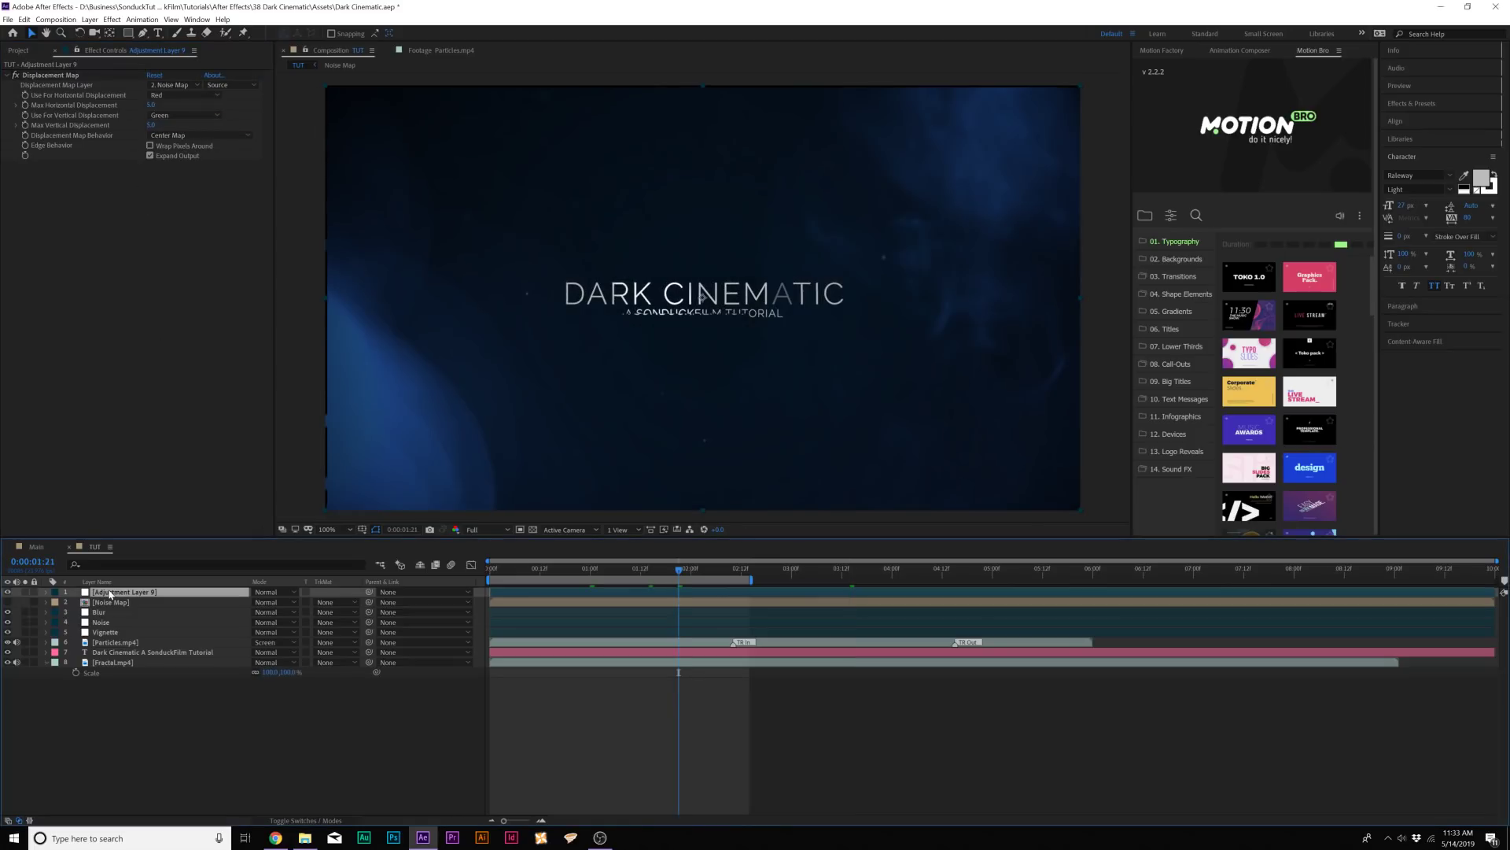
Step: Rename the adjustment layer to 'Displace'
{"action": "key", "text": "Return"}
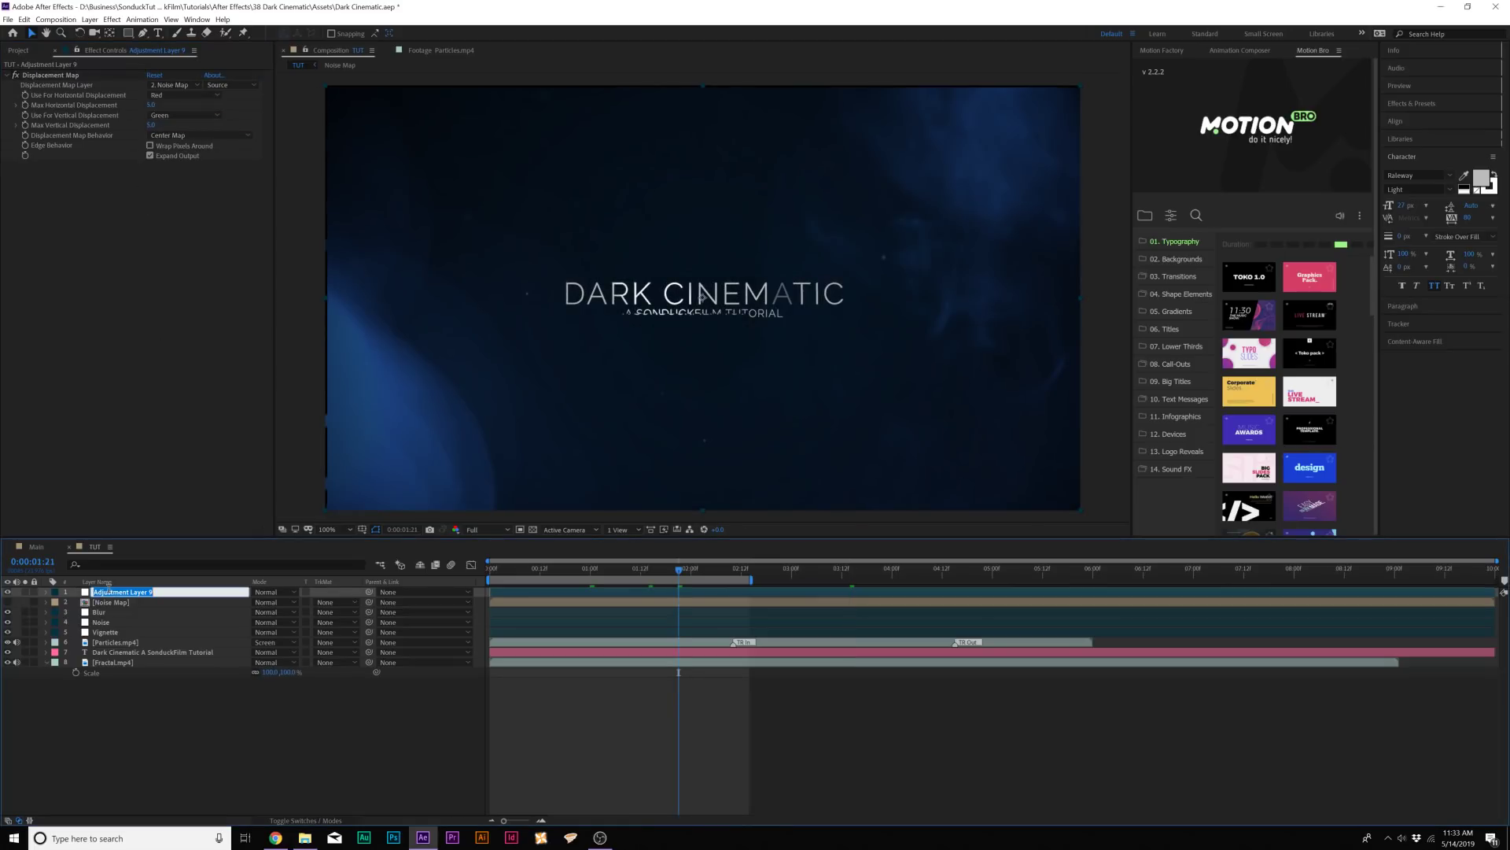
{"action": "type", "text": "Displace"}
{"action": "key", "text": "Return"}
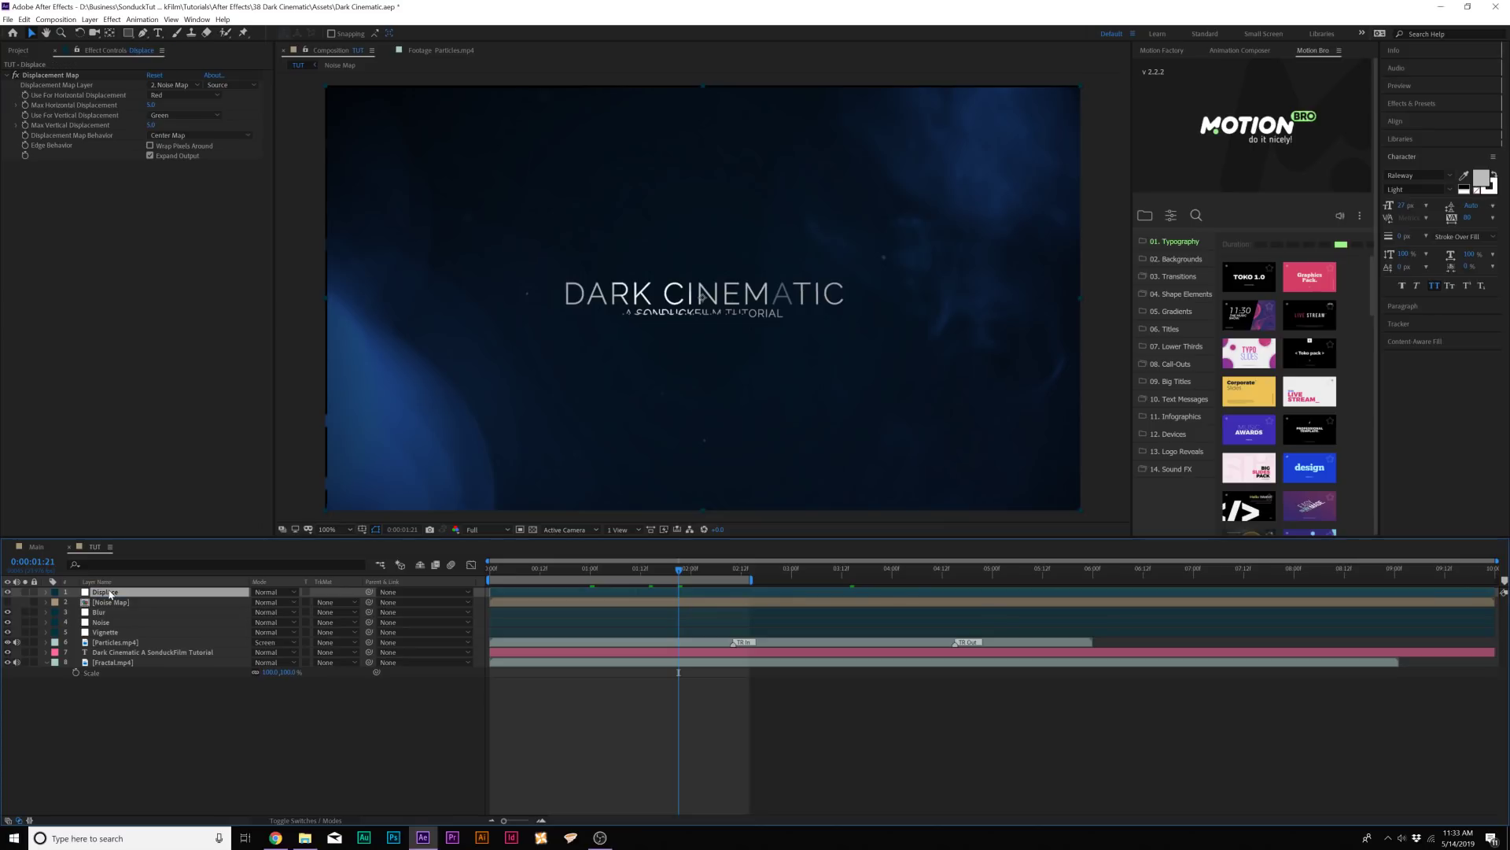
Step: Move Displace below Vignette and scale Fractal.mp4 up to about 103%
{"action": "left_click_drag", "start_coordinate": [108, 610], "coordinate": [97, 650]}
{"action": "left_click", "coordinate": [114, 662]}
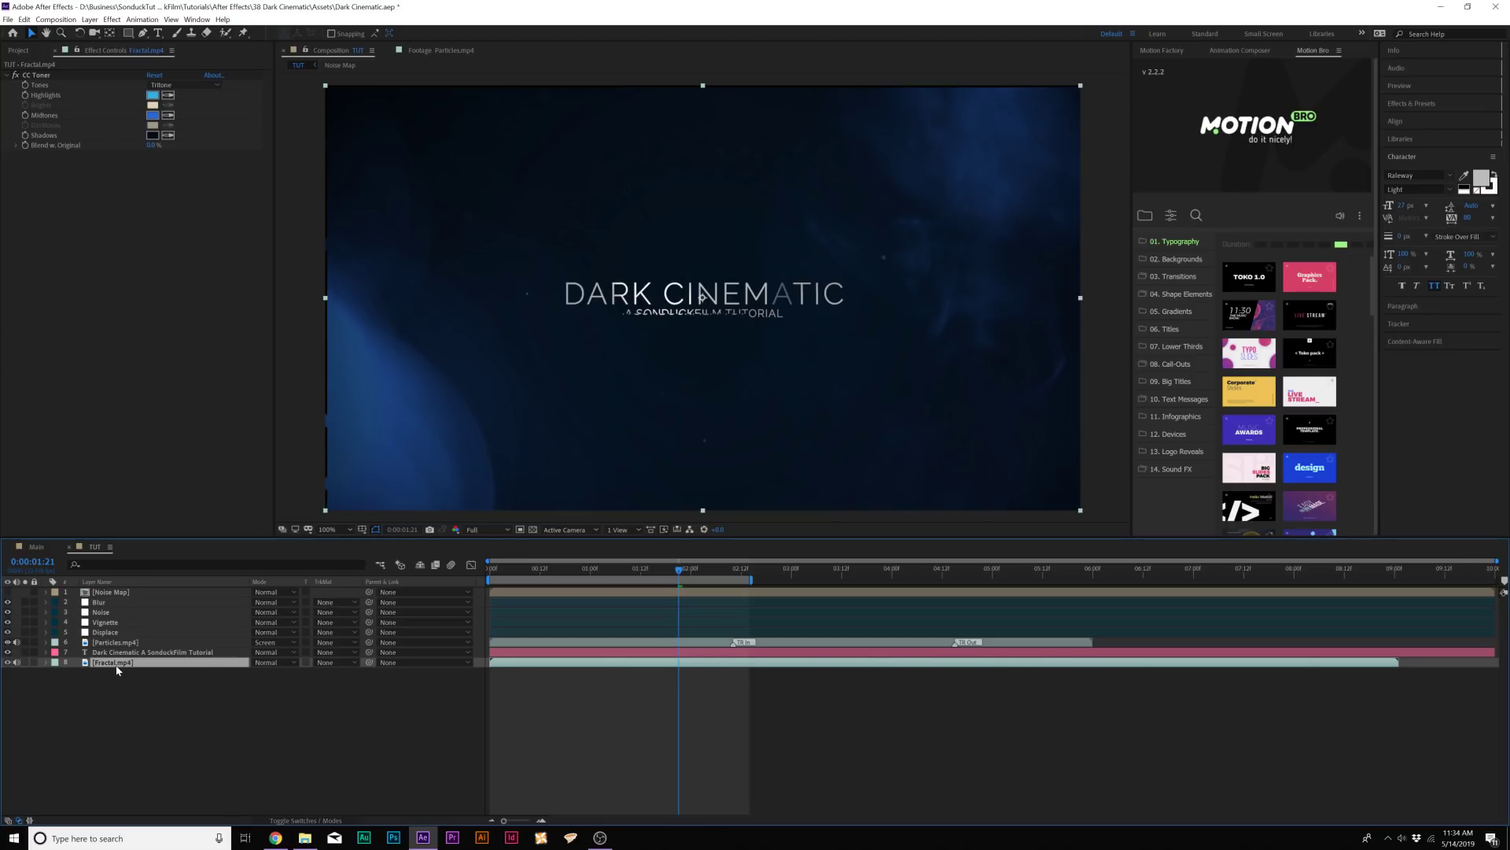
{"action": "key", "text": "s"}
{"action": "left_click_drag", "start_coordinate": [271, 675], "coordinate": [275, 675]}
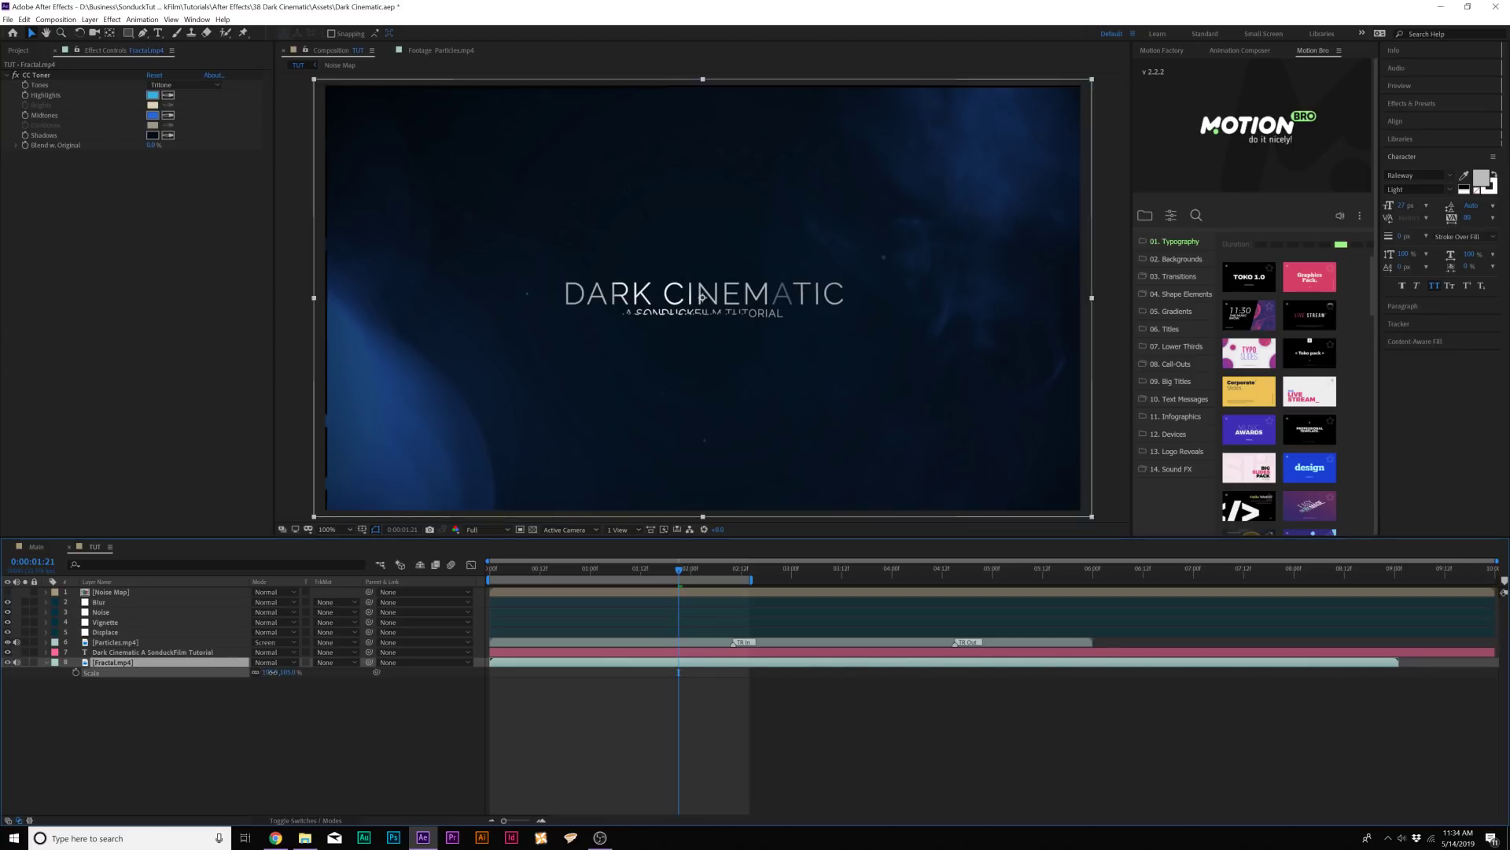
Step: Set the work area to end at 03:13, preview it, then park at 03:06
{"action": "key", "text": "b"}
{"action": "left_click", "coordinate": [845, 568]}
{"action": "key", "text": "n"}
{"action": "key", "text": "space"}
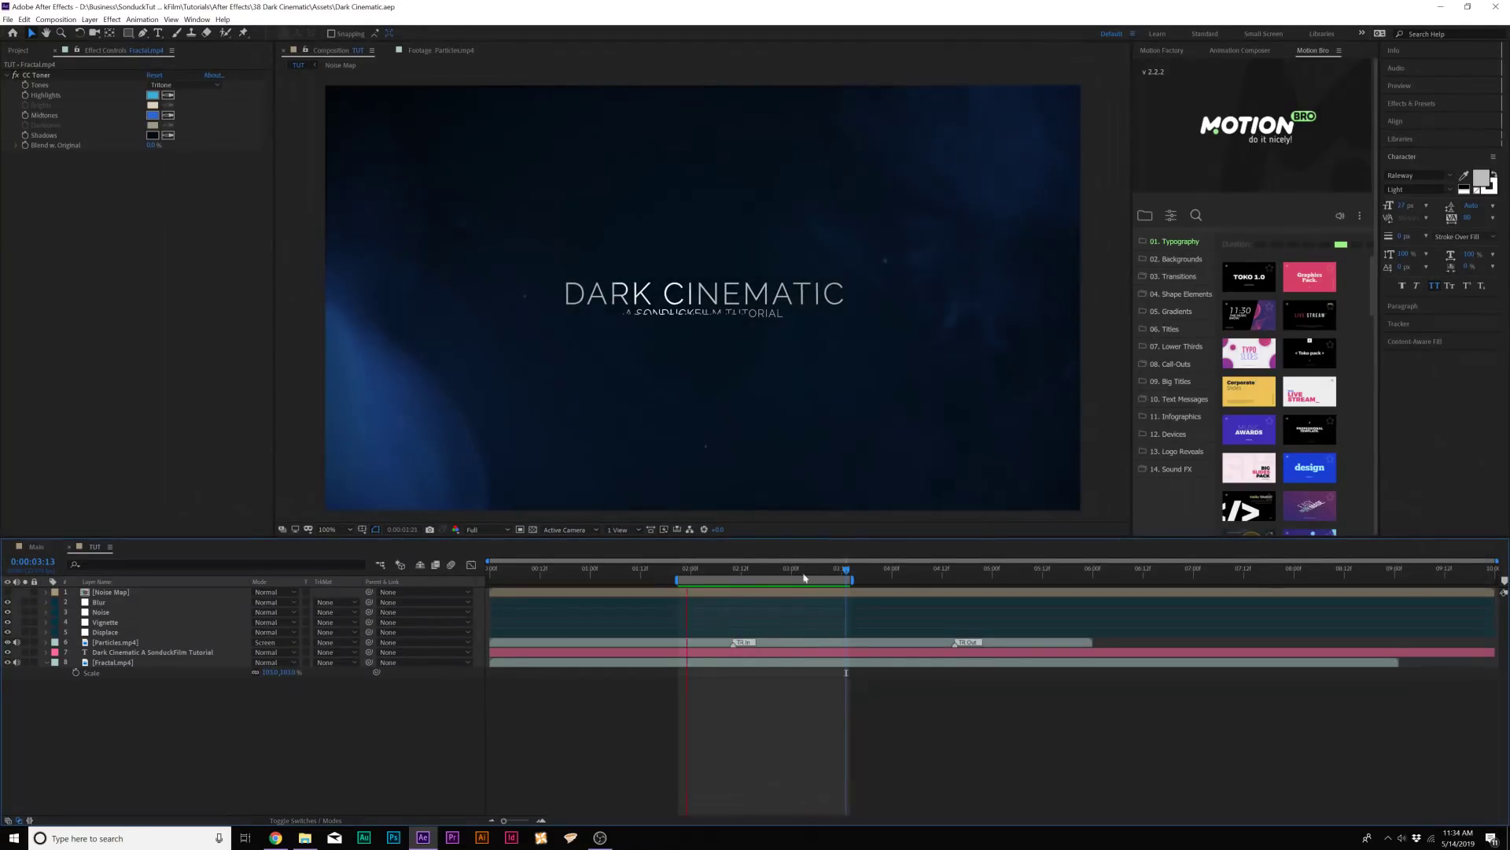
{"action": "key", "text": "space"}
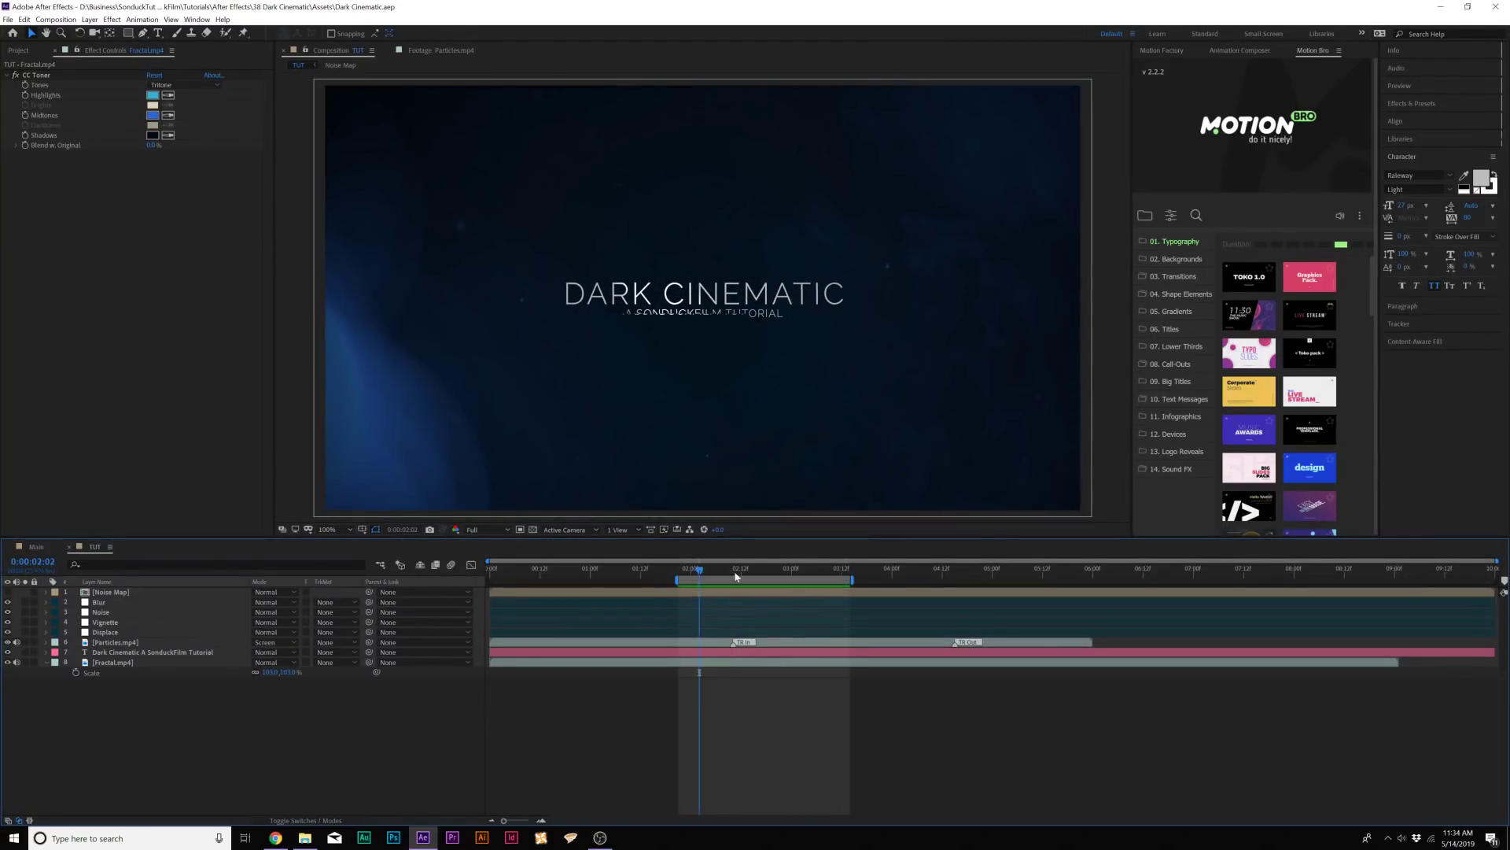
{"action": "left_click_drag", "start_coordinate": [735, 577], "coordinate": [816, 578]}
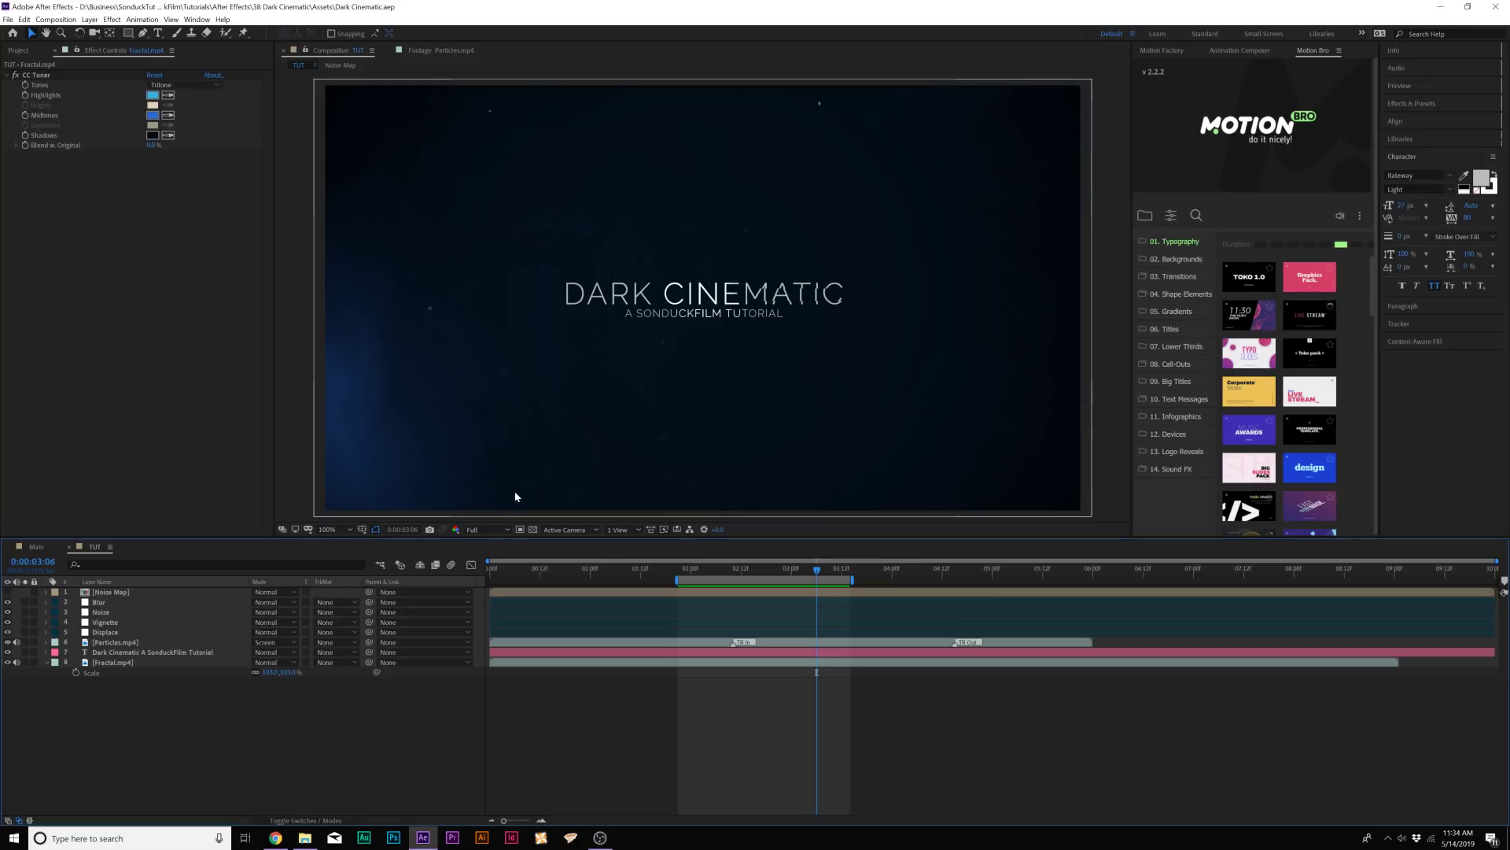
Step: Add Camera 1 with default settings and enable 3D on the Particles, title and Fractal layers
{"action": "left_click", "coordinate": [89, 19]}
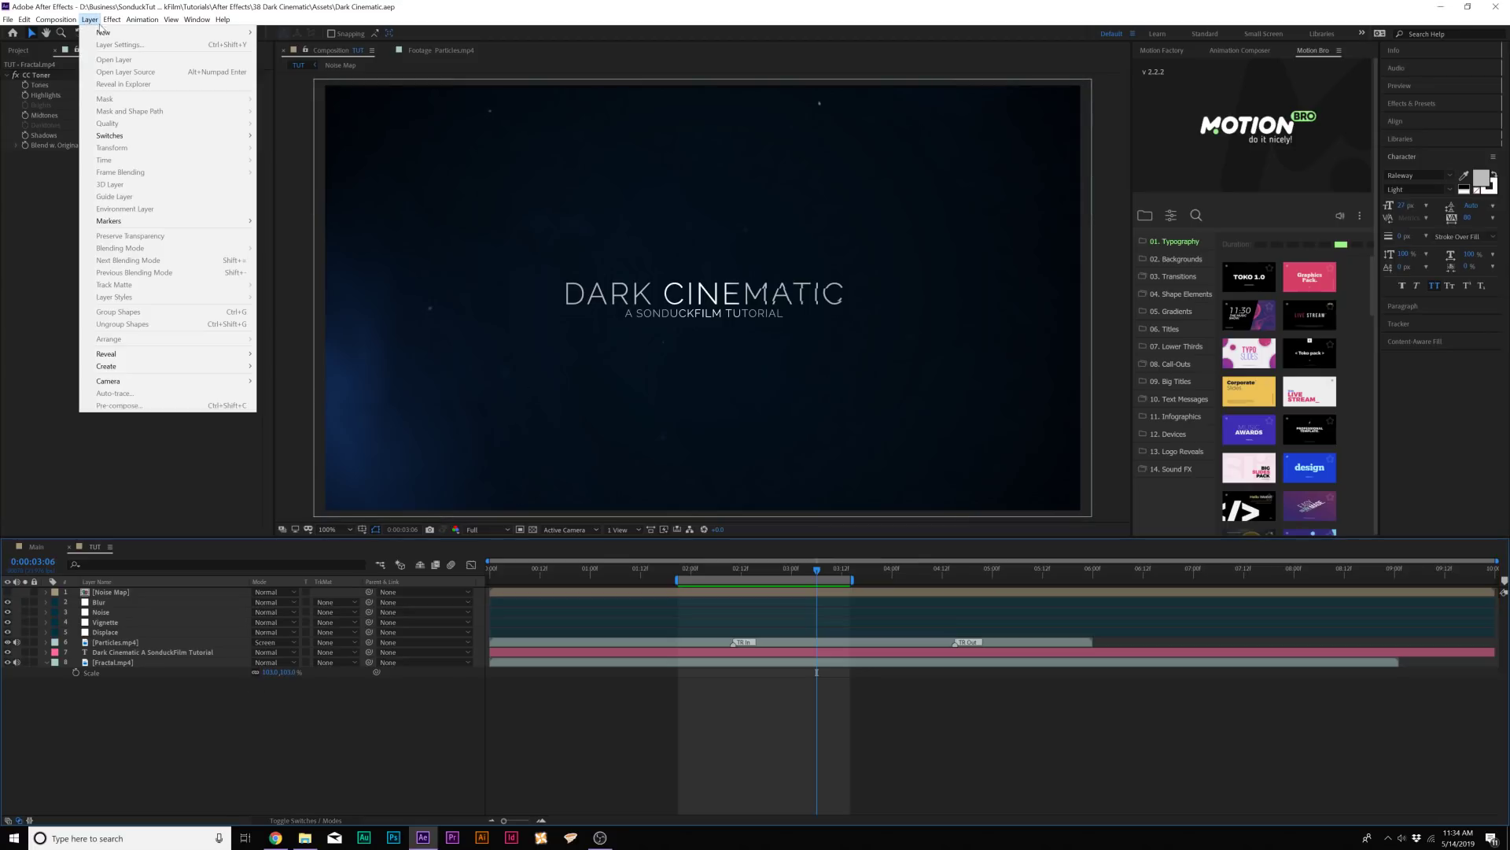
{"action": "mouse_move", "coordinate": [107, 35]}
{"action": "left_click", "coordinate": [287, 70]}
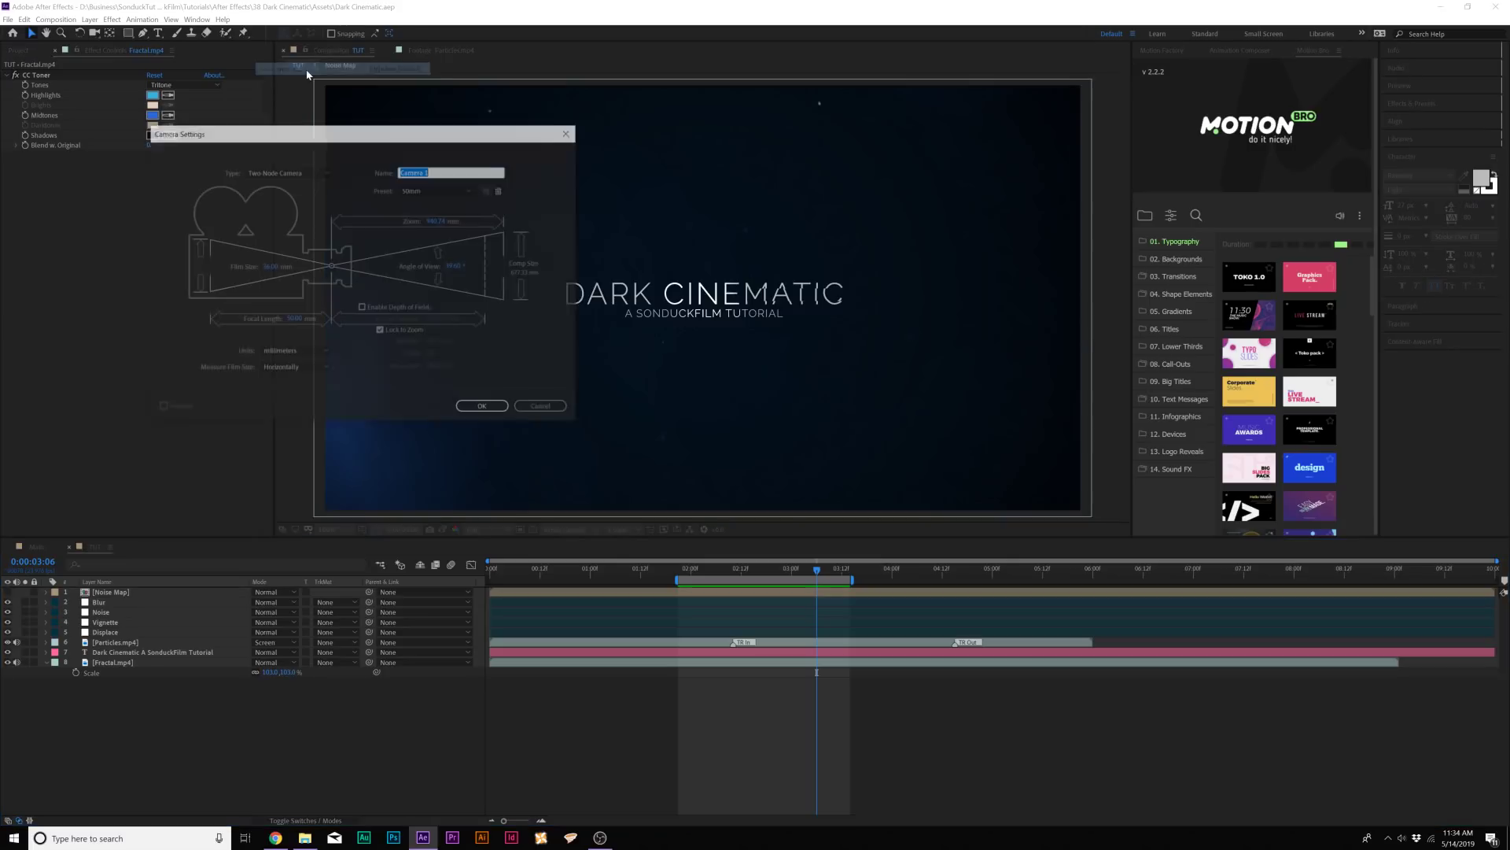
{"action": "left_click", "coordinate": [471, 409]}
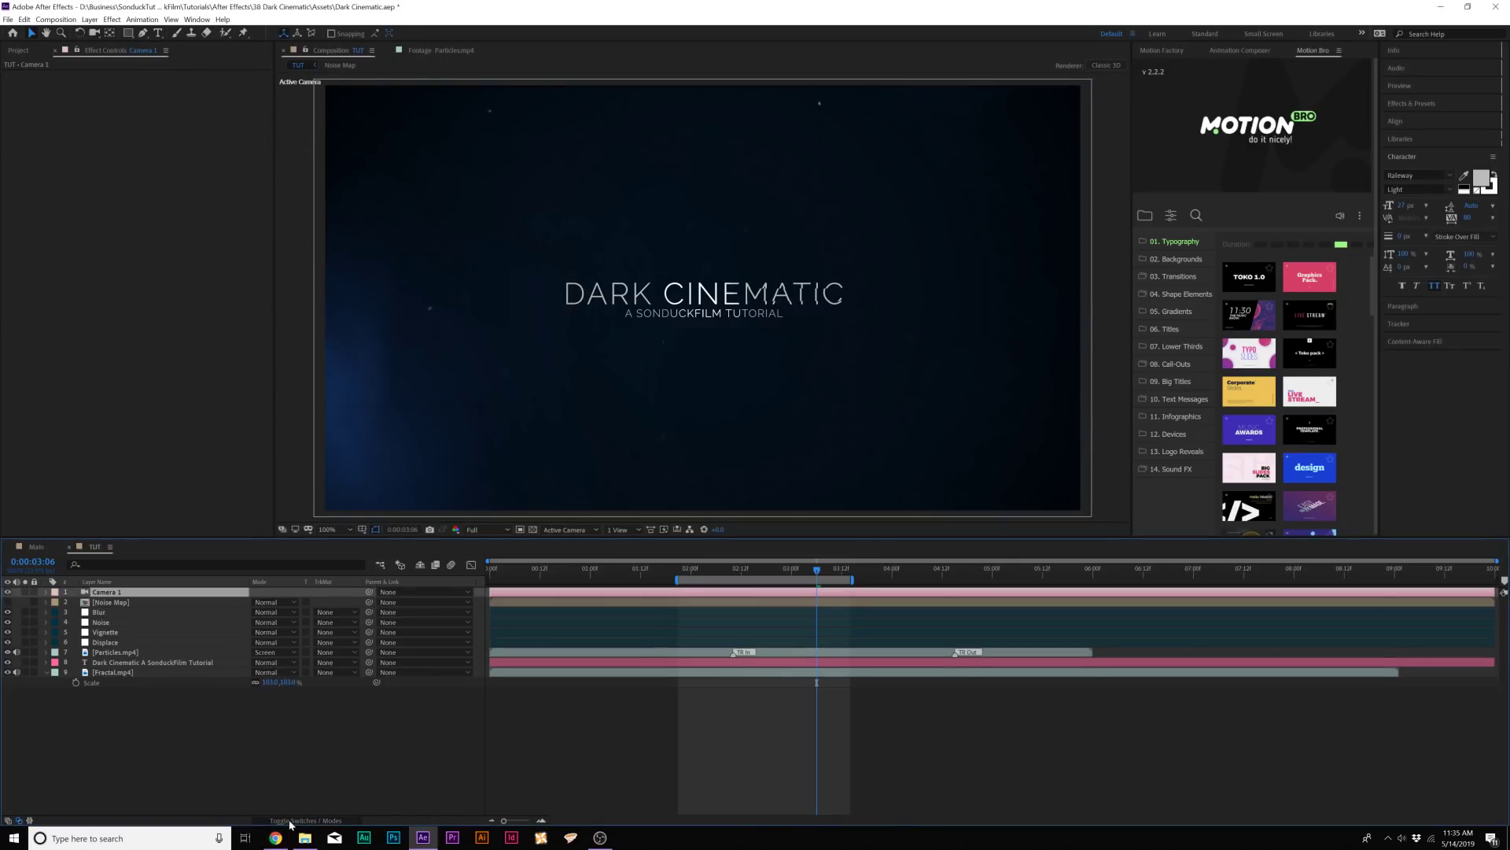
{"action": "key", "text": "Home"}
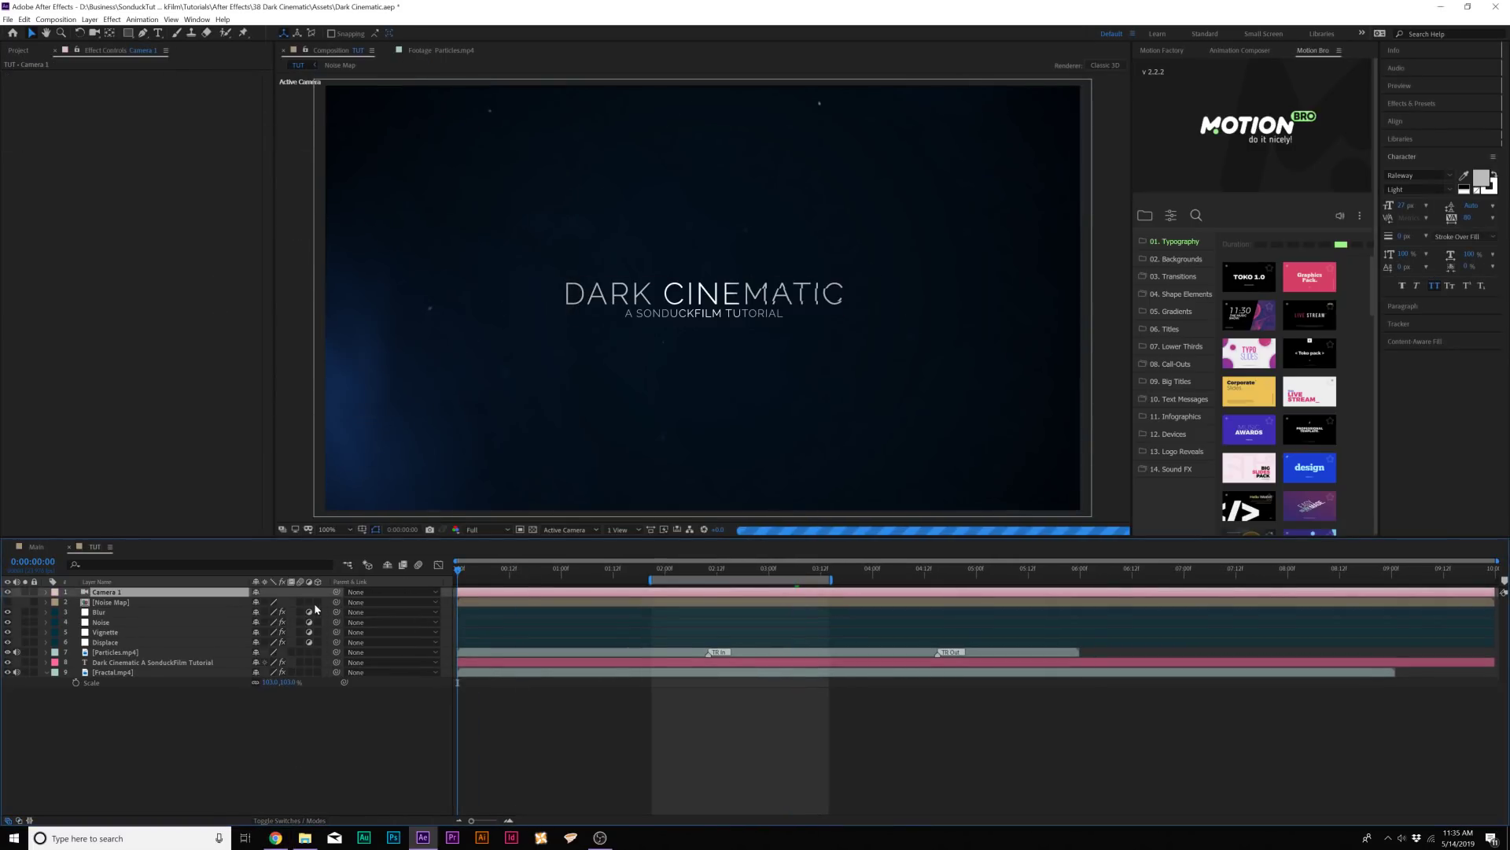
{"action": "left_click_drag", "start_coordinate": [318, 672], "coordinate": [318, 652]}
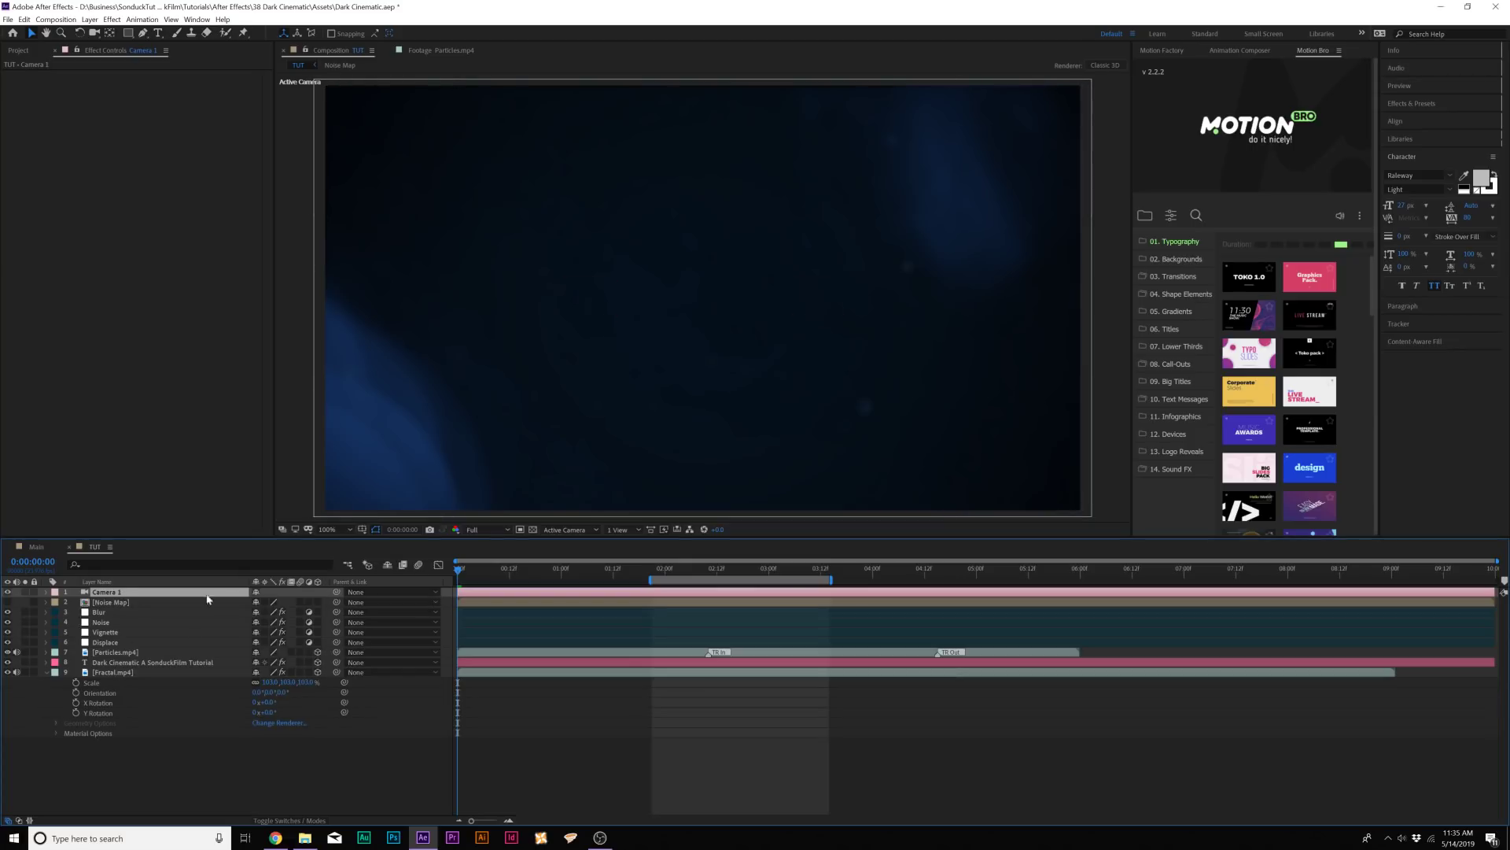
Step: Keyframe Camera 1 Position at the start, dolly to Z -2486.7 at six seconds, and preview
{"action": "left_click", "coordinate": [46, 592]}
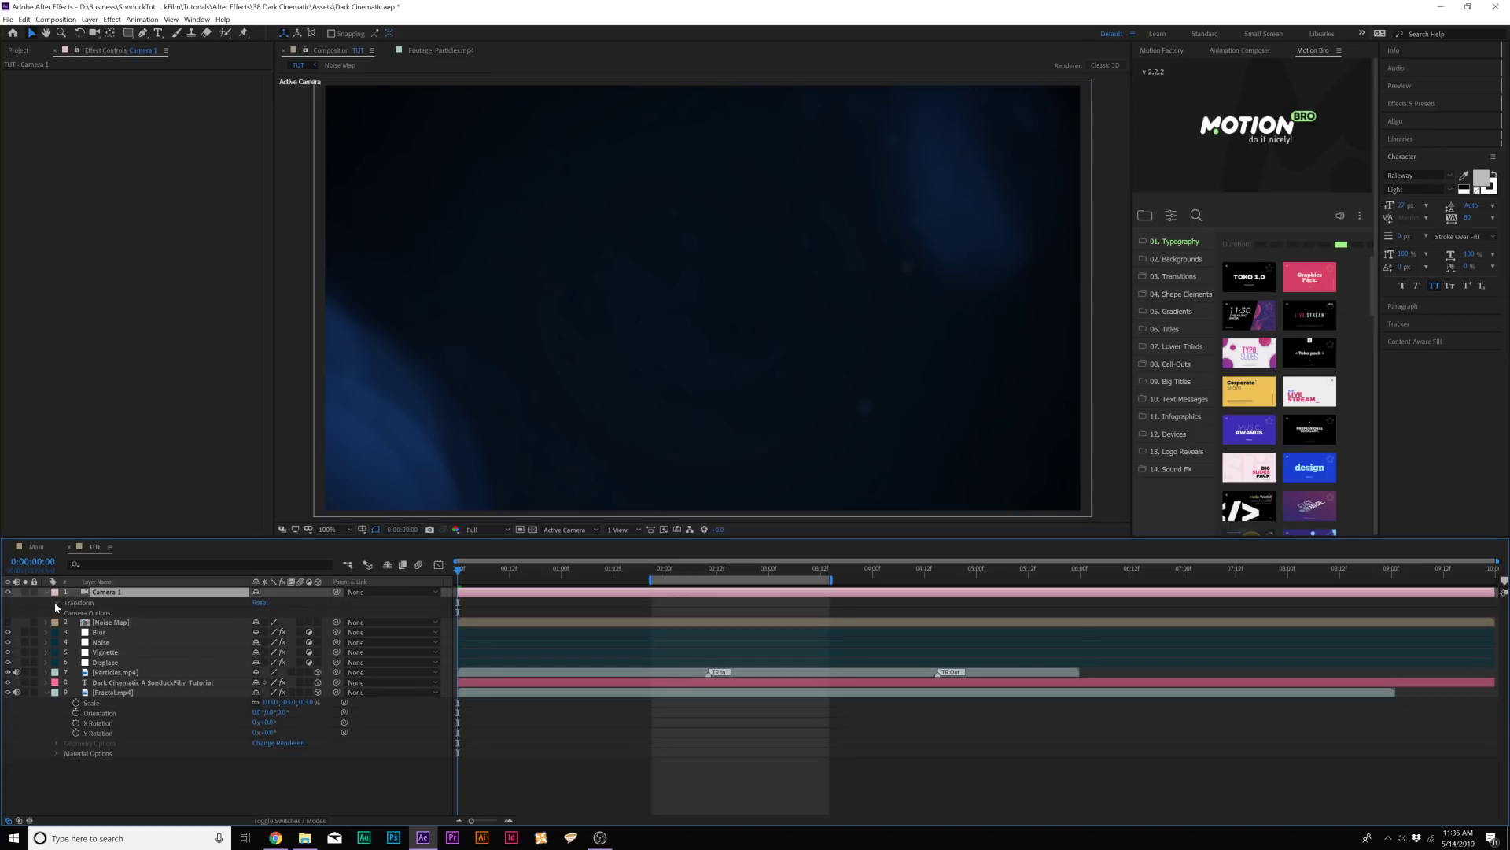
{"action": "left_click", "coordinate": [57, 602]}
{"action": "left_click", "coordinate": [76, 622]}
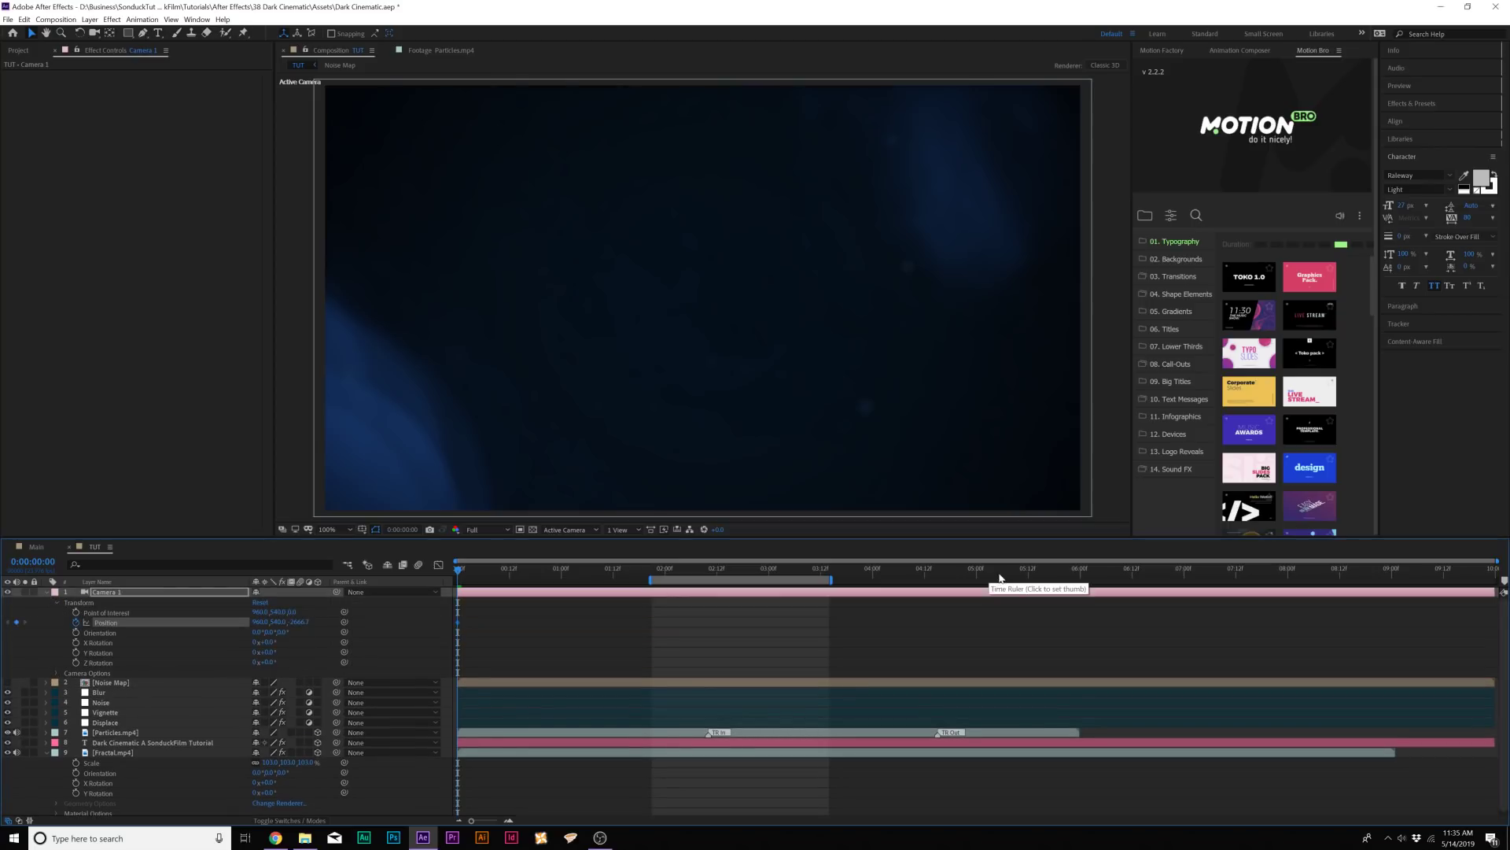
{"action": "left_click_drag", "start_coordinate": [970, 570], "coordinate": [1078, 582]}
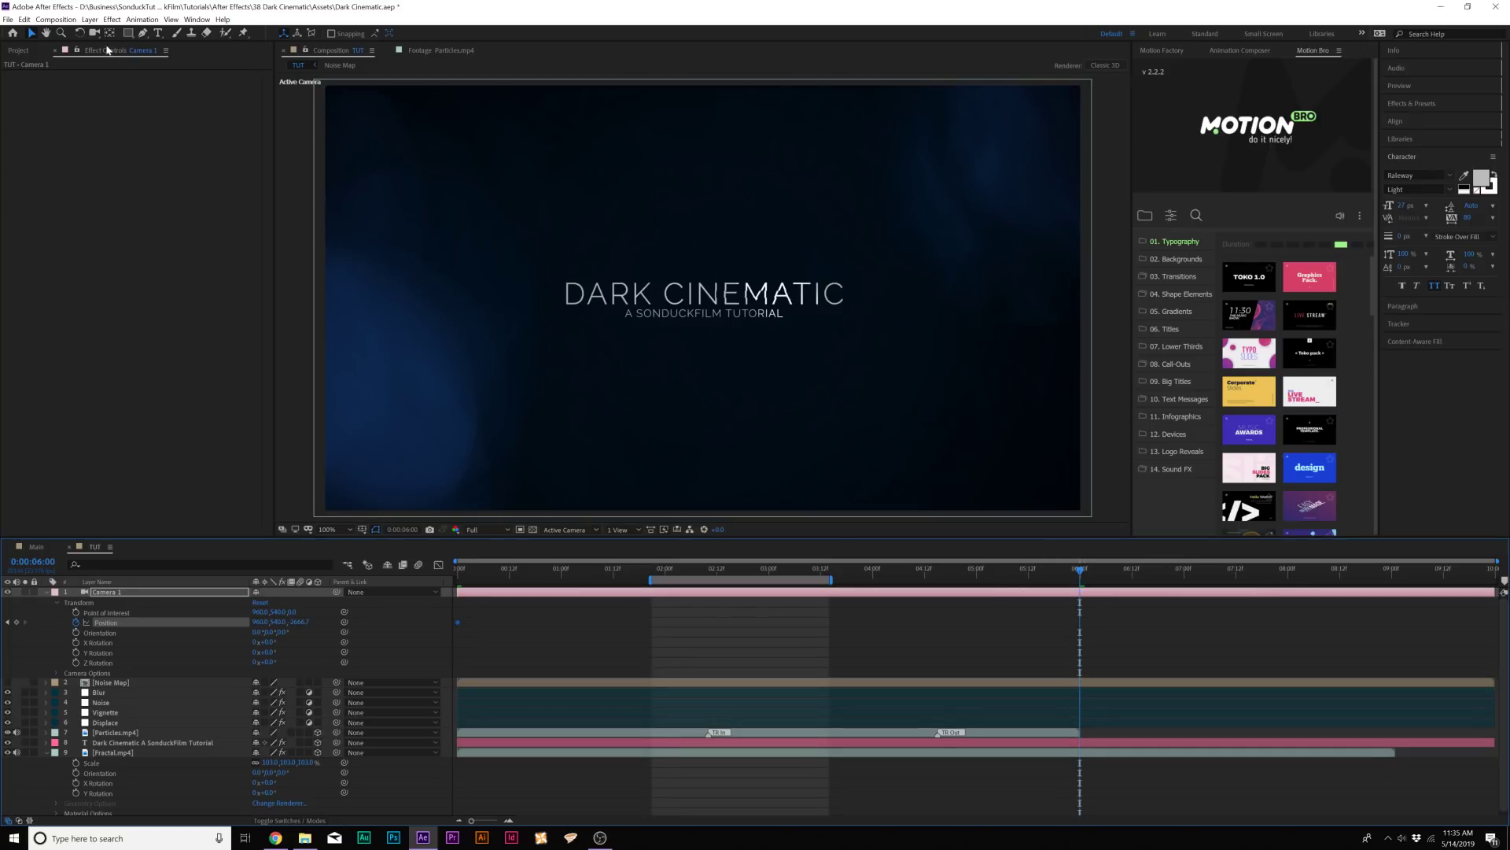
{"action": "left_click_drag", "start_coordinate": [99, 35], "coordinate": [129, 71]}
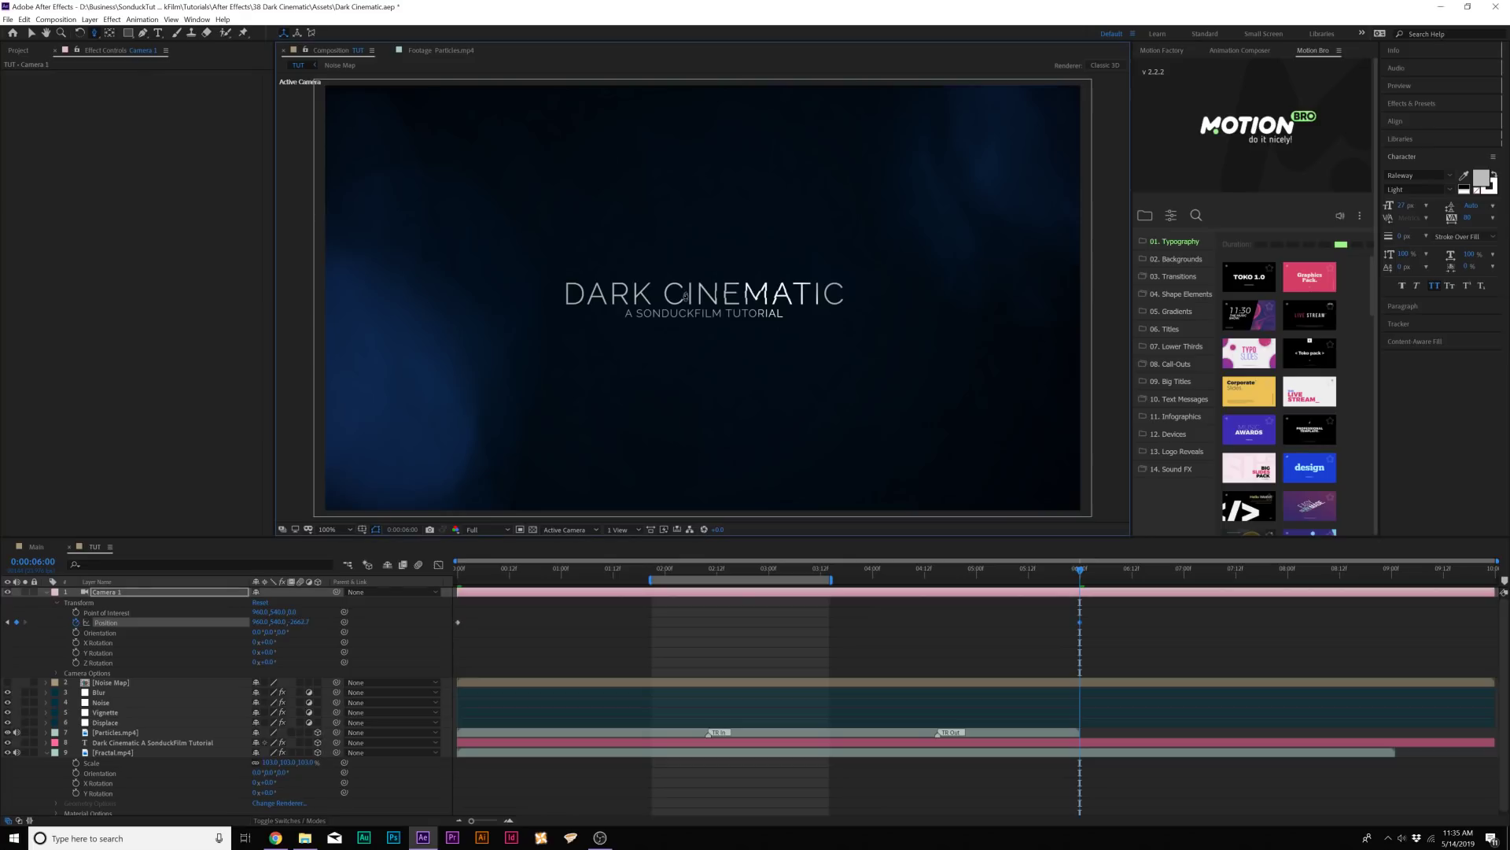
{"action": "left_click_drag", "start_coordinate": [685, 295], "coordinate": [687, 290]}
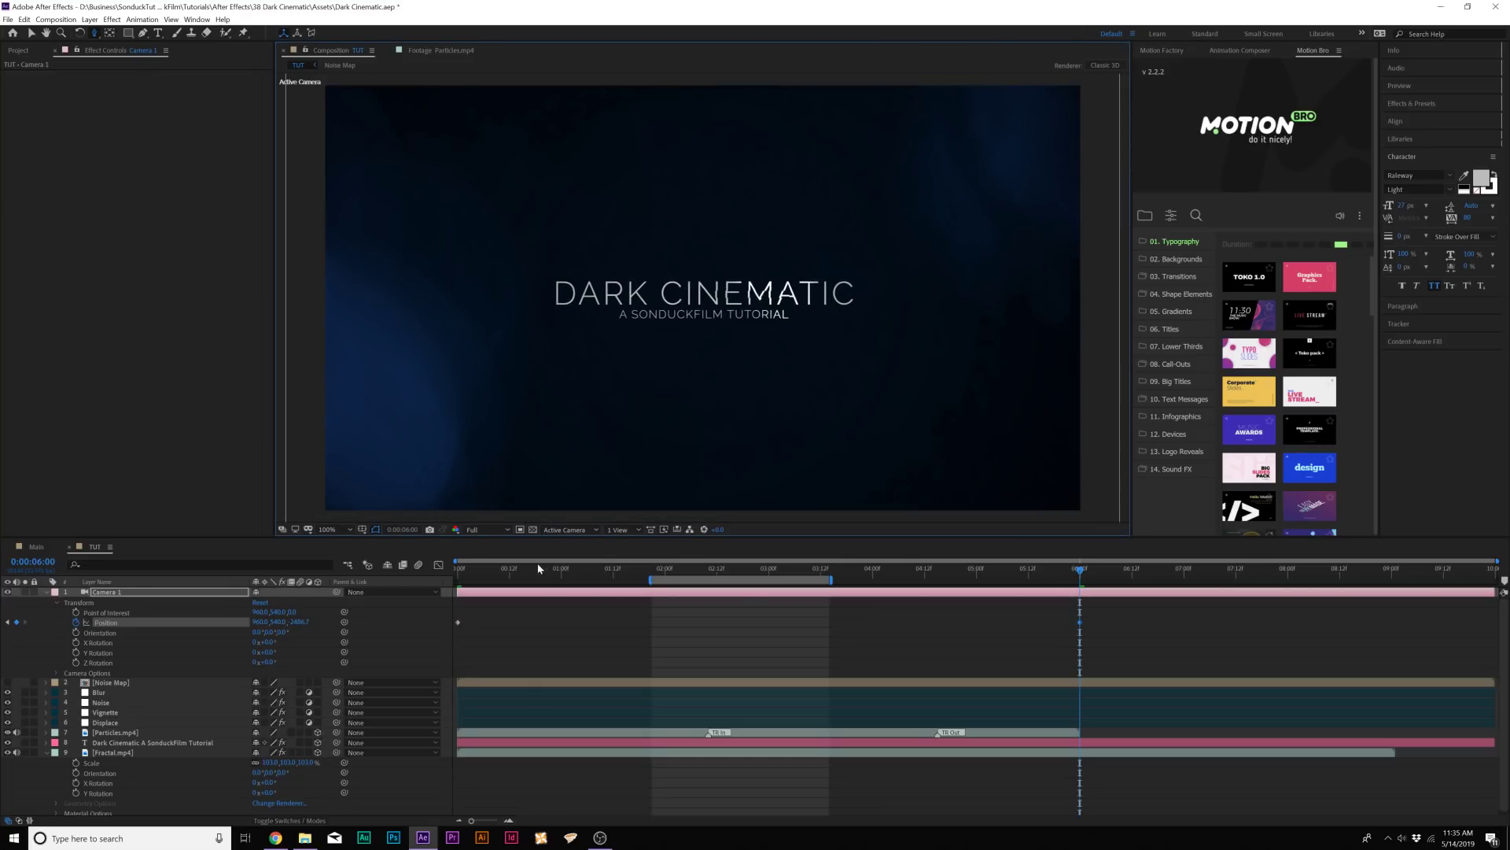
{"action": "left_click_drag", "start_coordinate": [538, 568], "coordinate": [668, 569]}
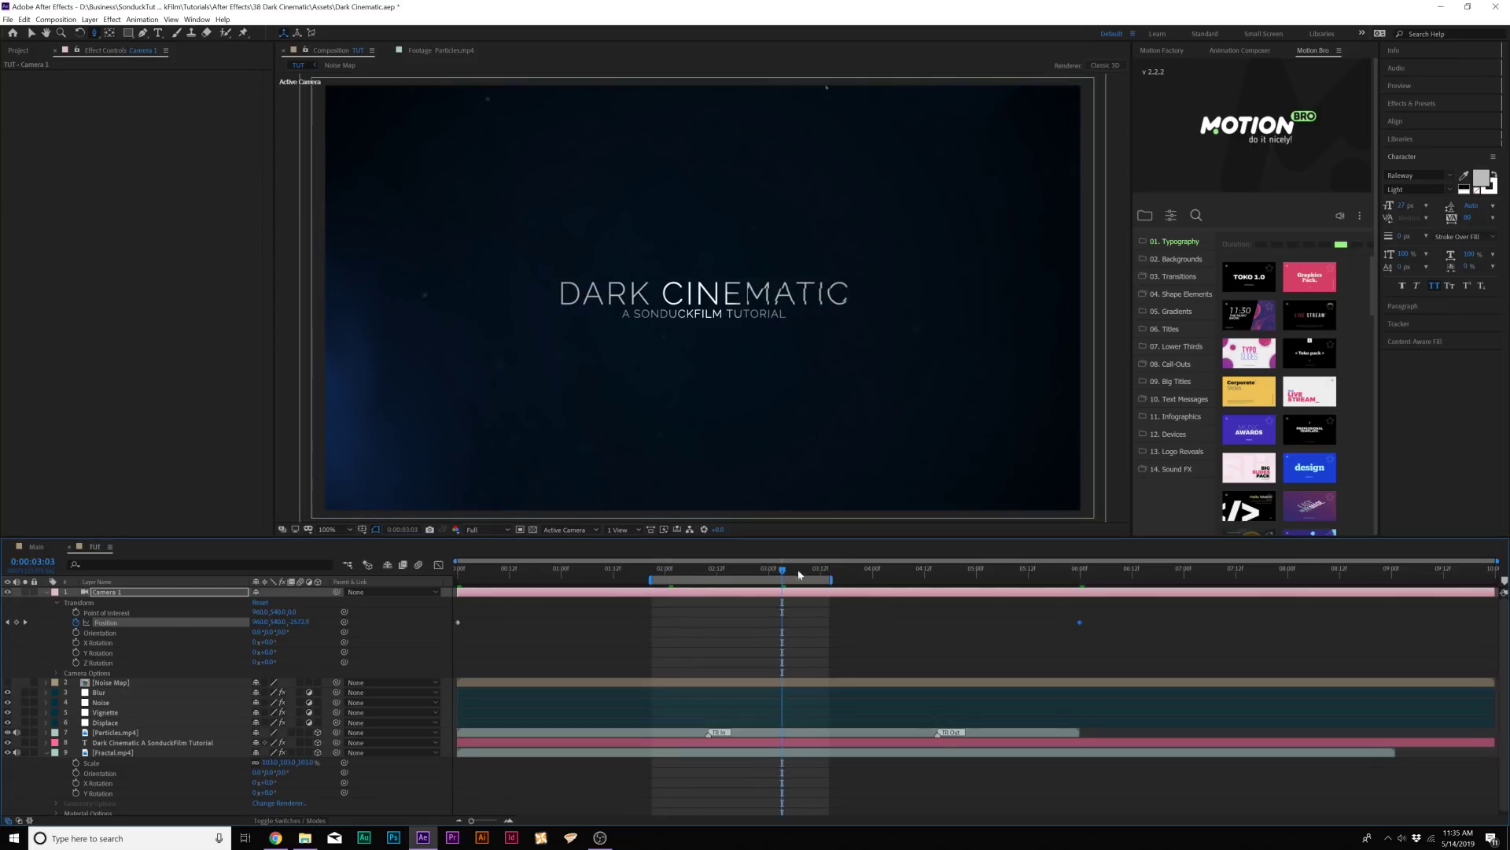
{"action": "key", "text": "space"}
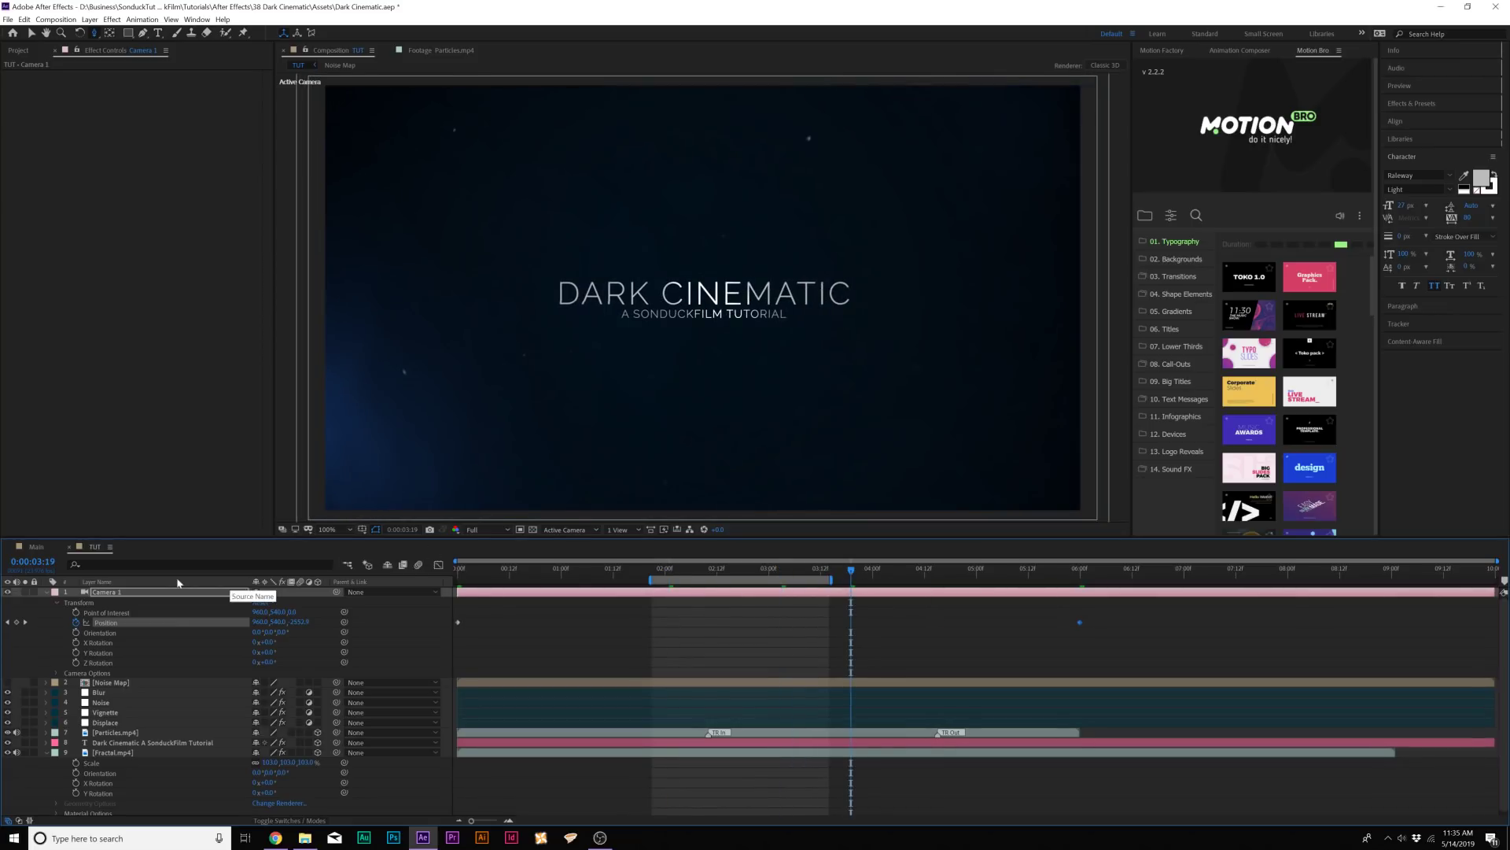
Step: Collapse the layer properties, add a null object, and parent Camera 1 to Null 2
{"action": "key", "text": "u"}
{"action": "left_click", "coordinate": [465, 768]}
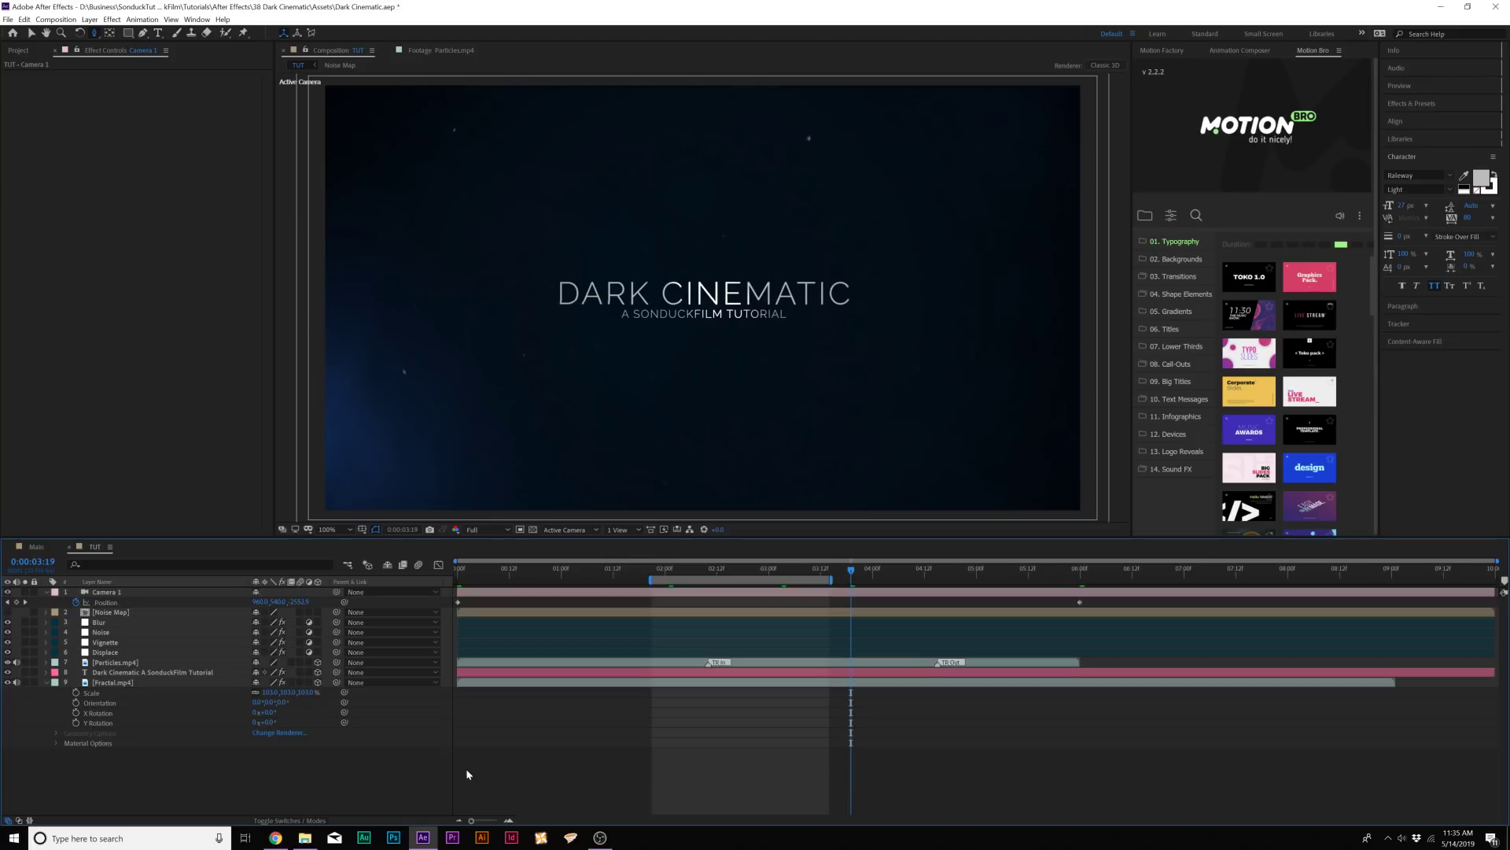
{"action": "key", "text": "u"}
{"action": "left_click", "coordinate": [88, 20]}
{"action": "mouse_move", "coordinate": [158, 33]}
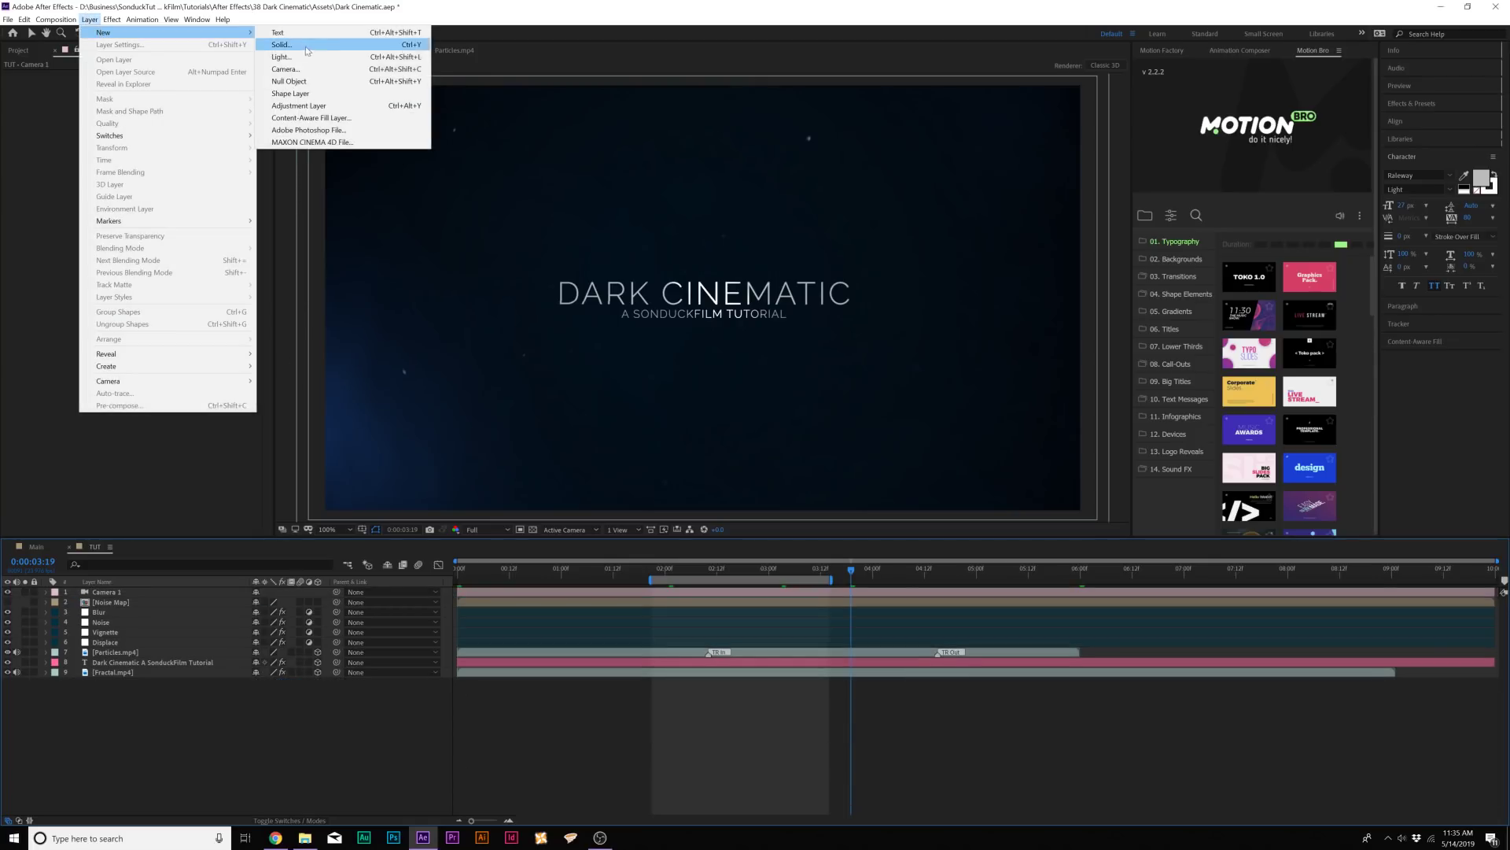
{"action": "left_click", "coordinate": [330, 83]}
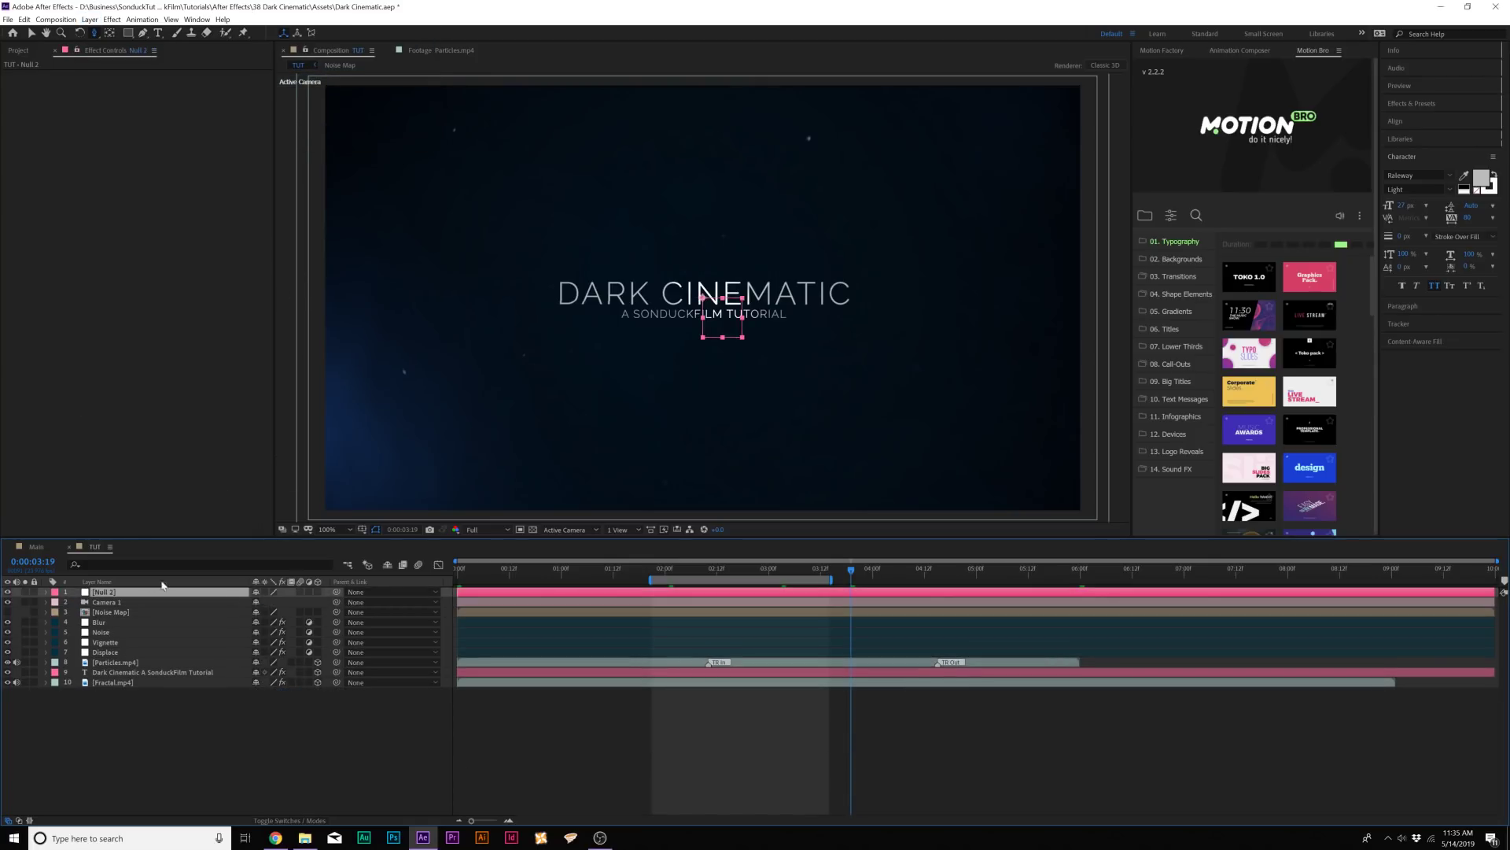
{"action": "left_click_drag", "start_coordinate": [337, 603], "coordinate": [105, 593]}
Step: Give Null 2's Position a wiggle(.5,40) expression and preview the shake from 03:00
{"action": "key", "text": "p"}
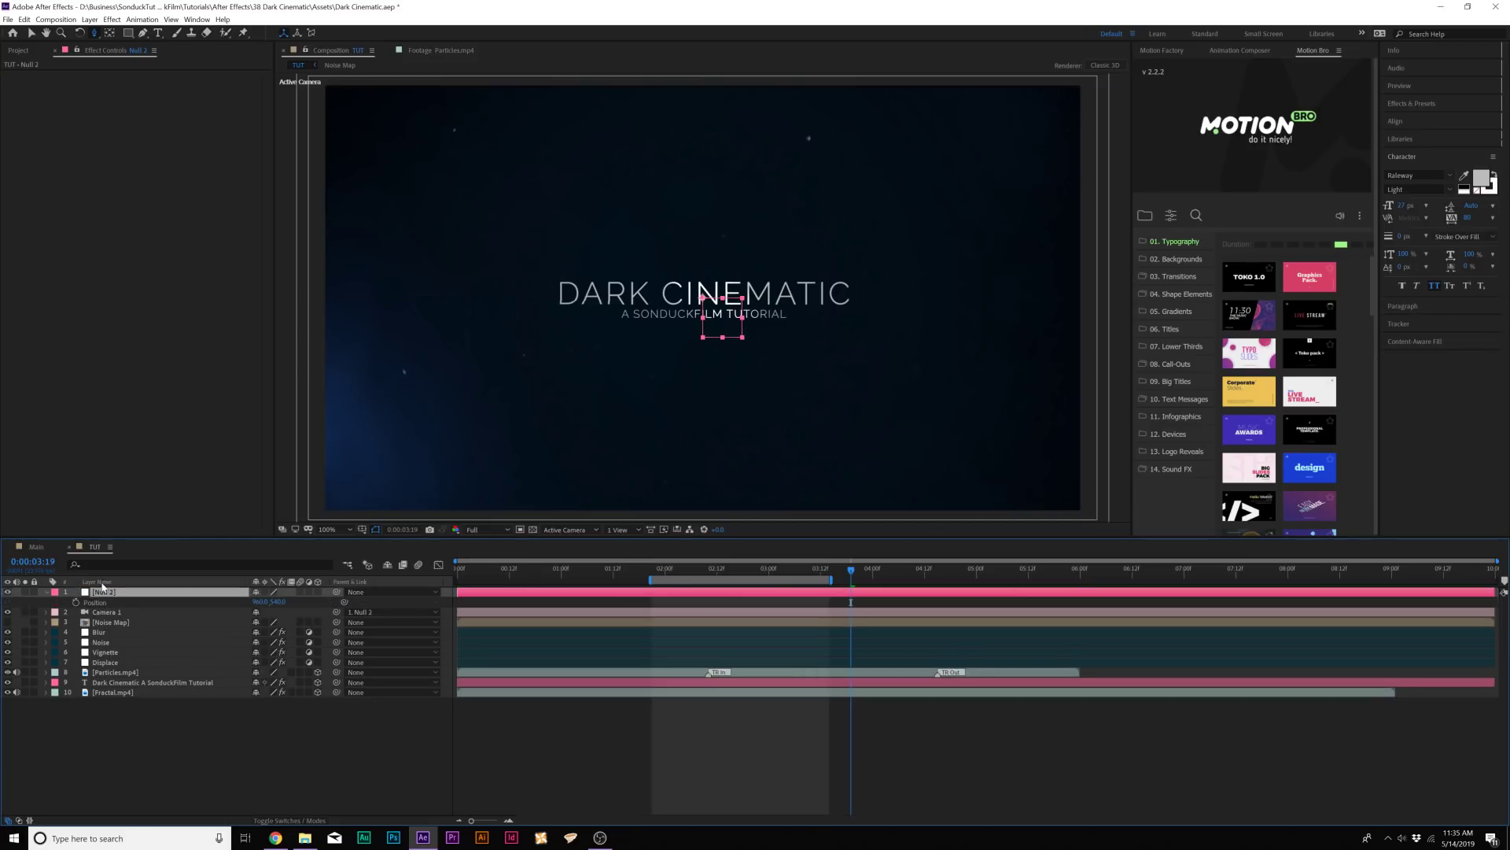
{"action": "left_click", "coordinate": [77, 602], "text": "alt"}
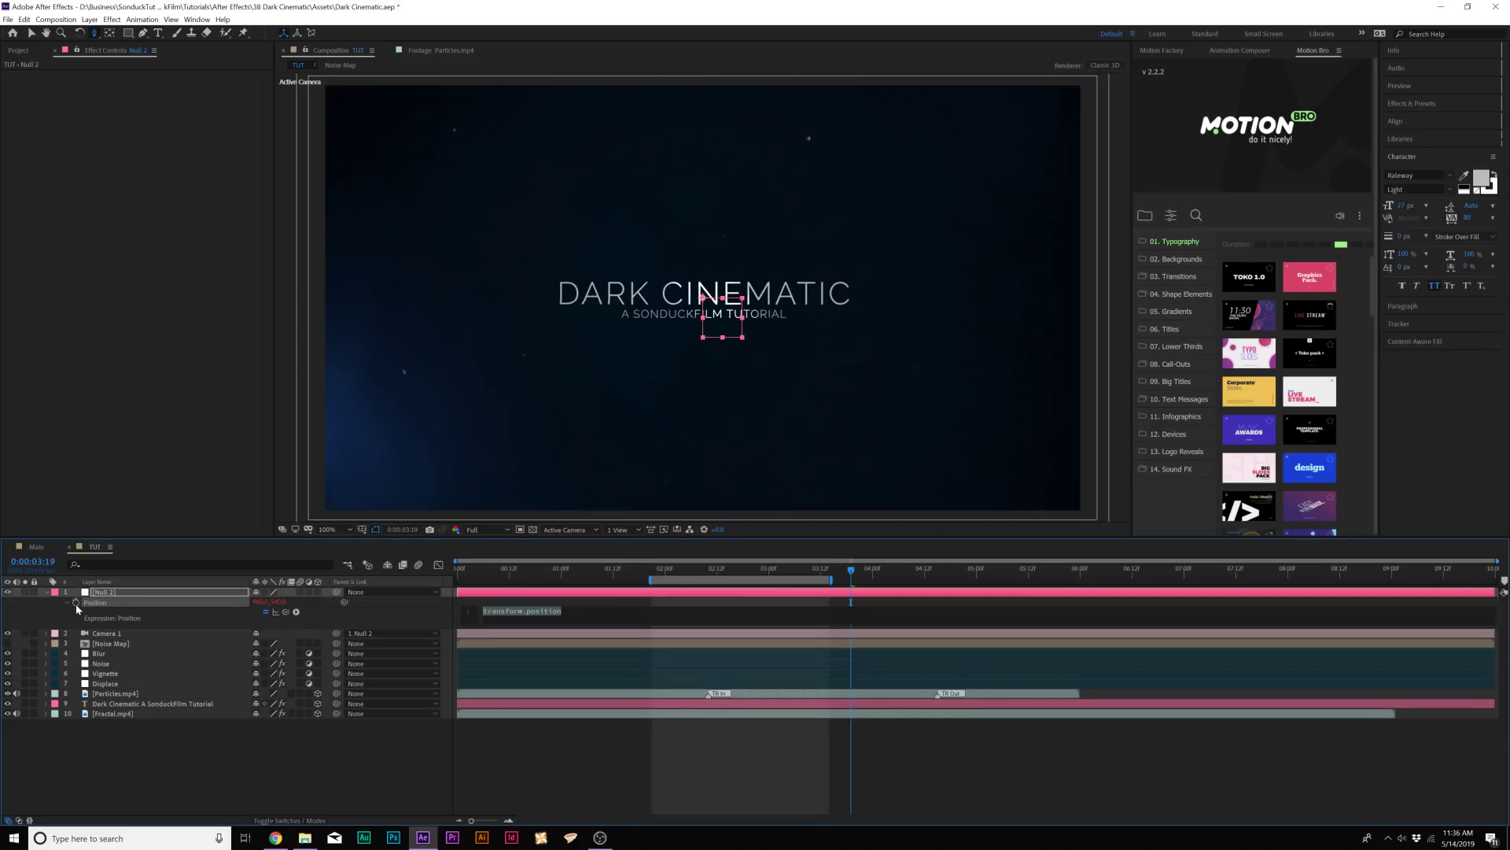
{"action": "type", "text": "wiggle(.5,40"}
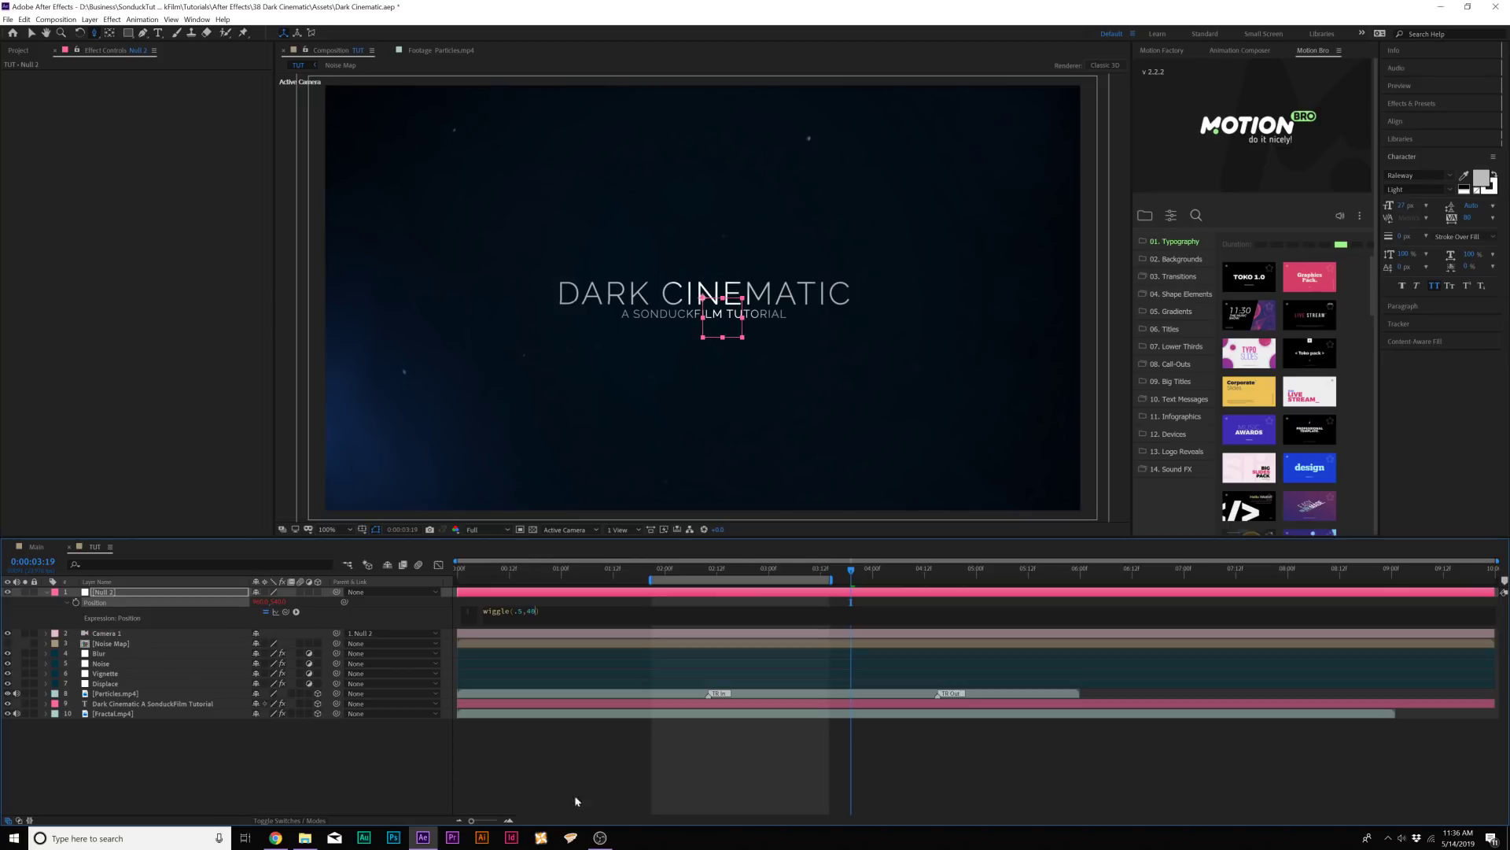
{"action": "left_click", "coordinate": [577, 801]}
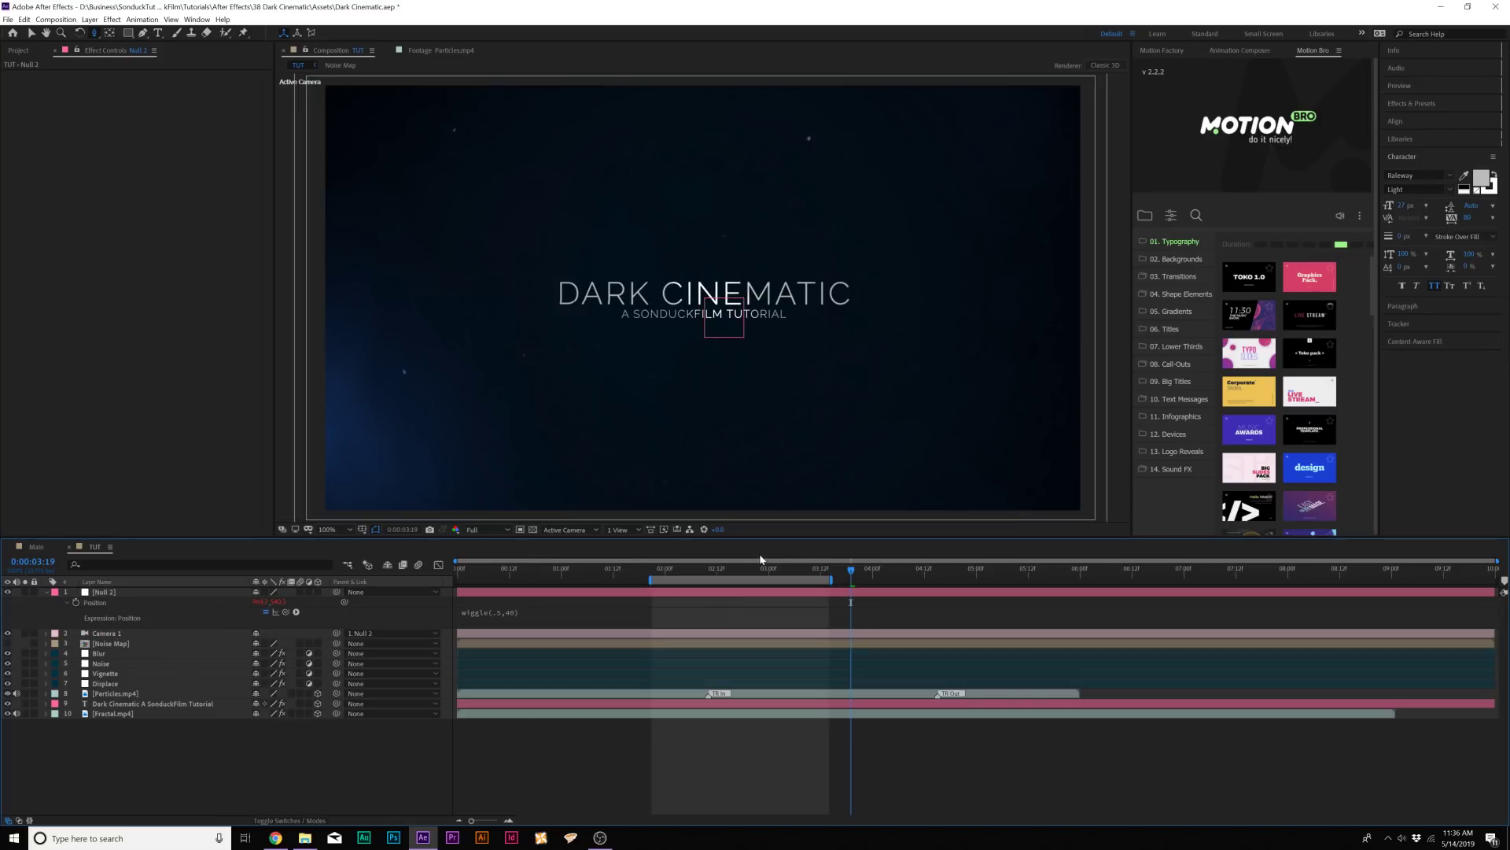
{"action": "left_click", "coordinate": [769, 571]}
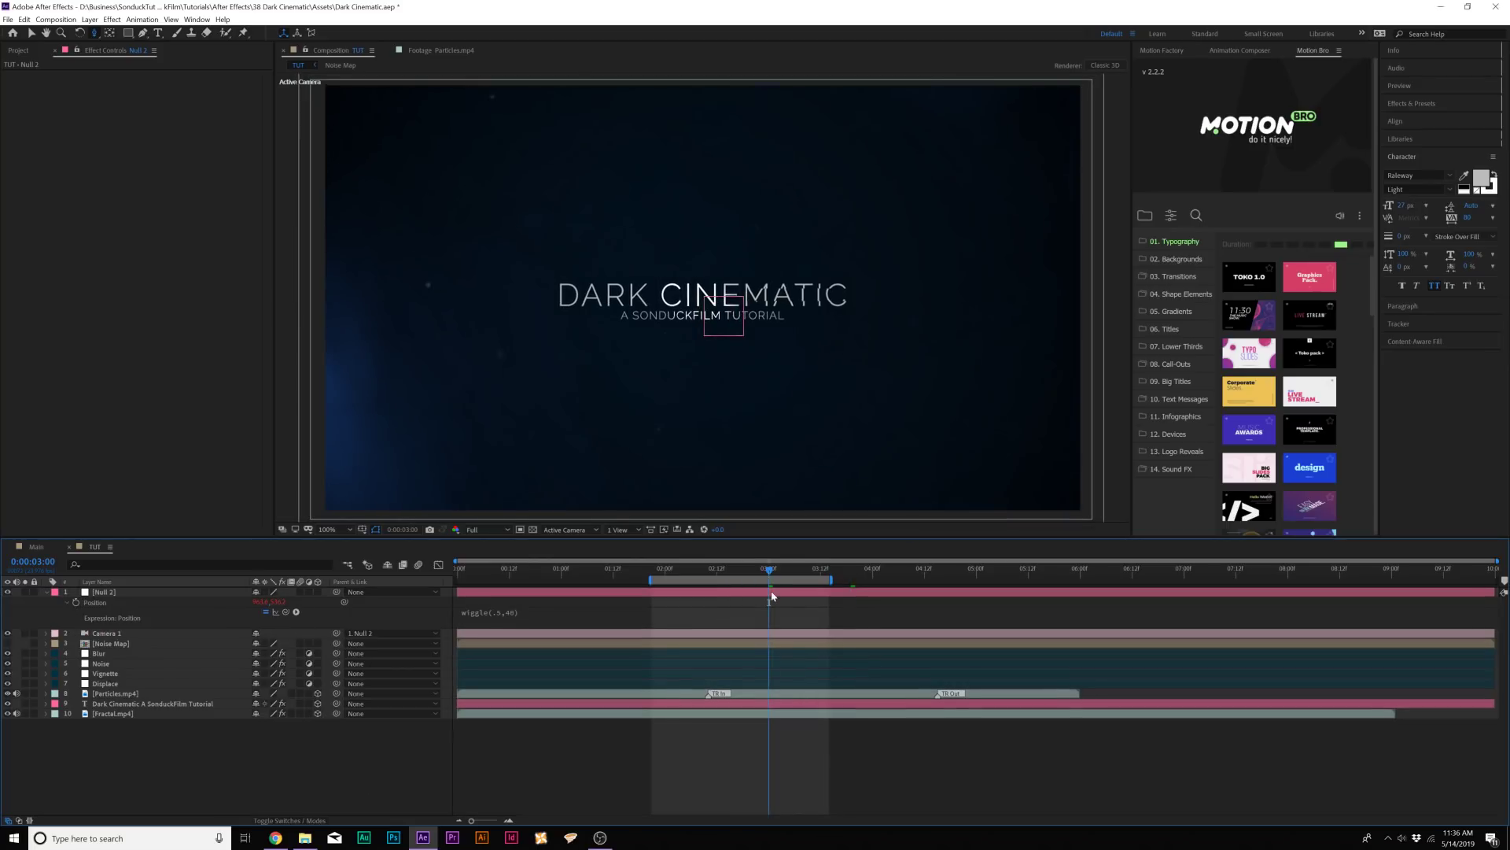
{"action": "key", "text": "space"}
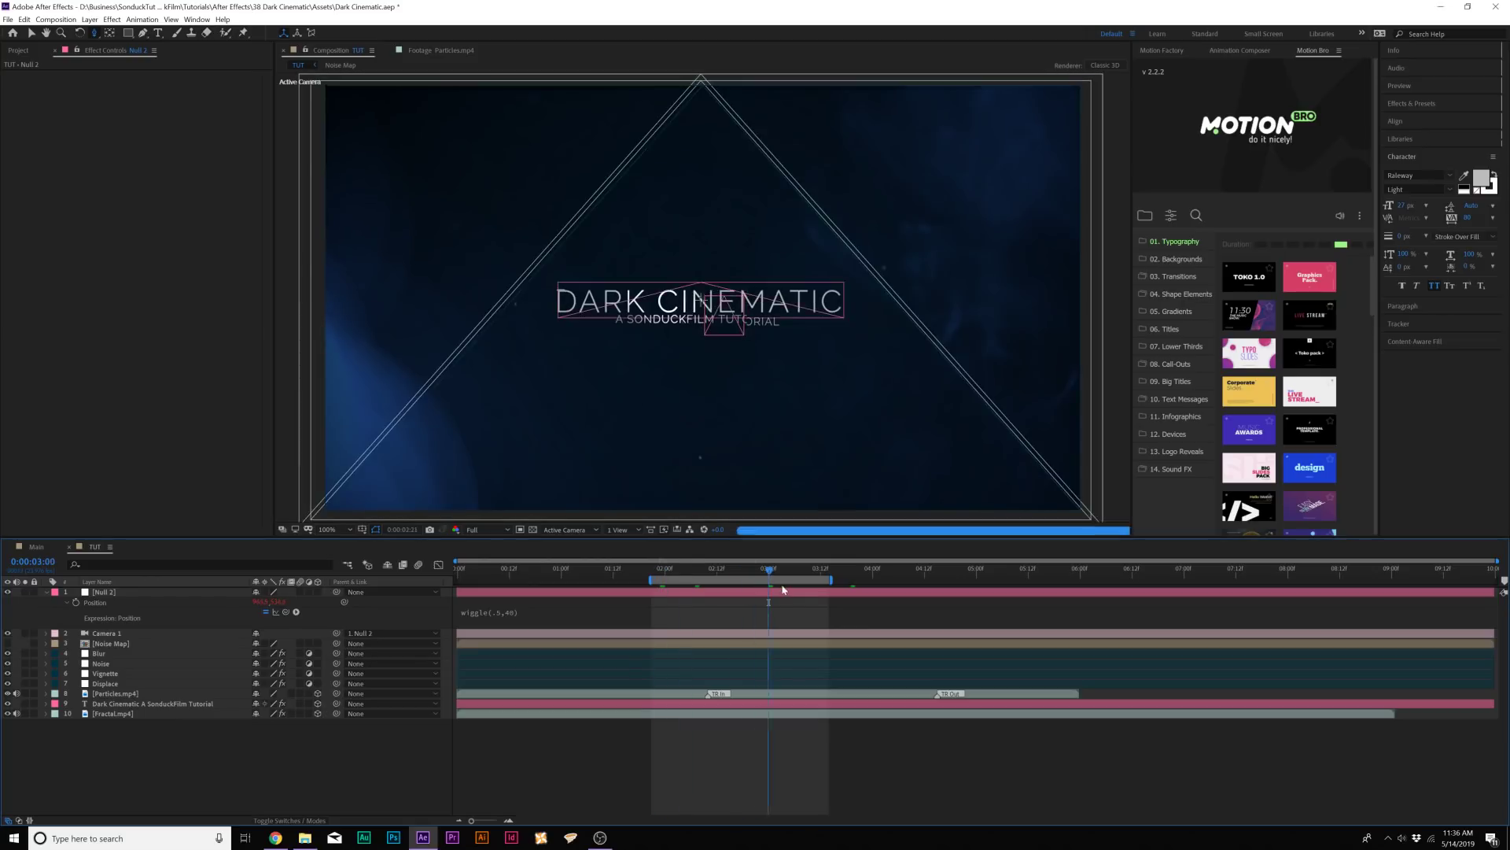